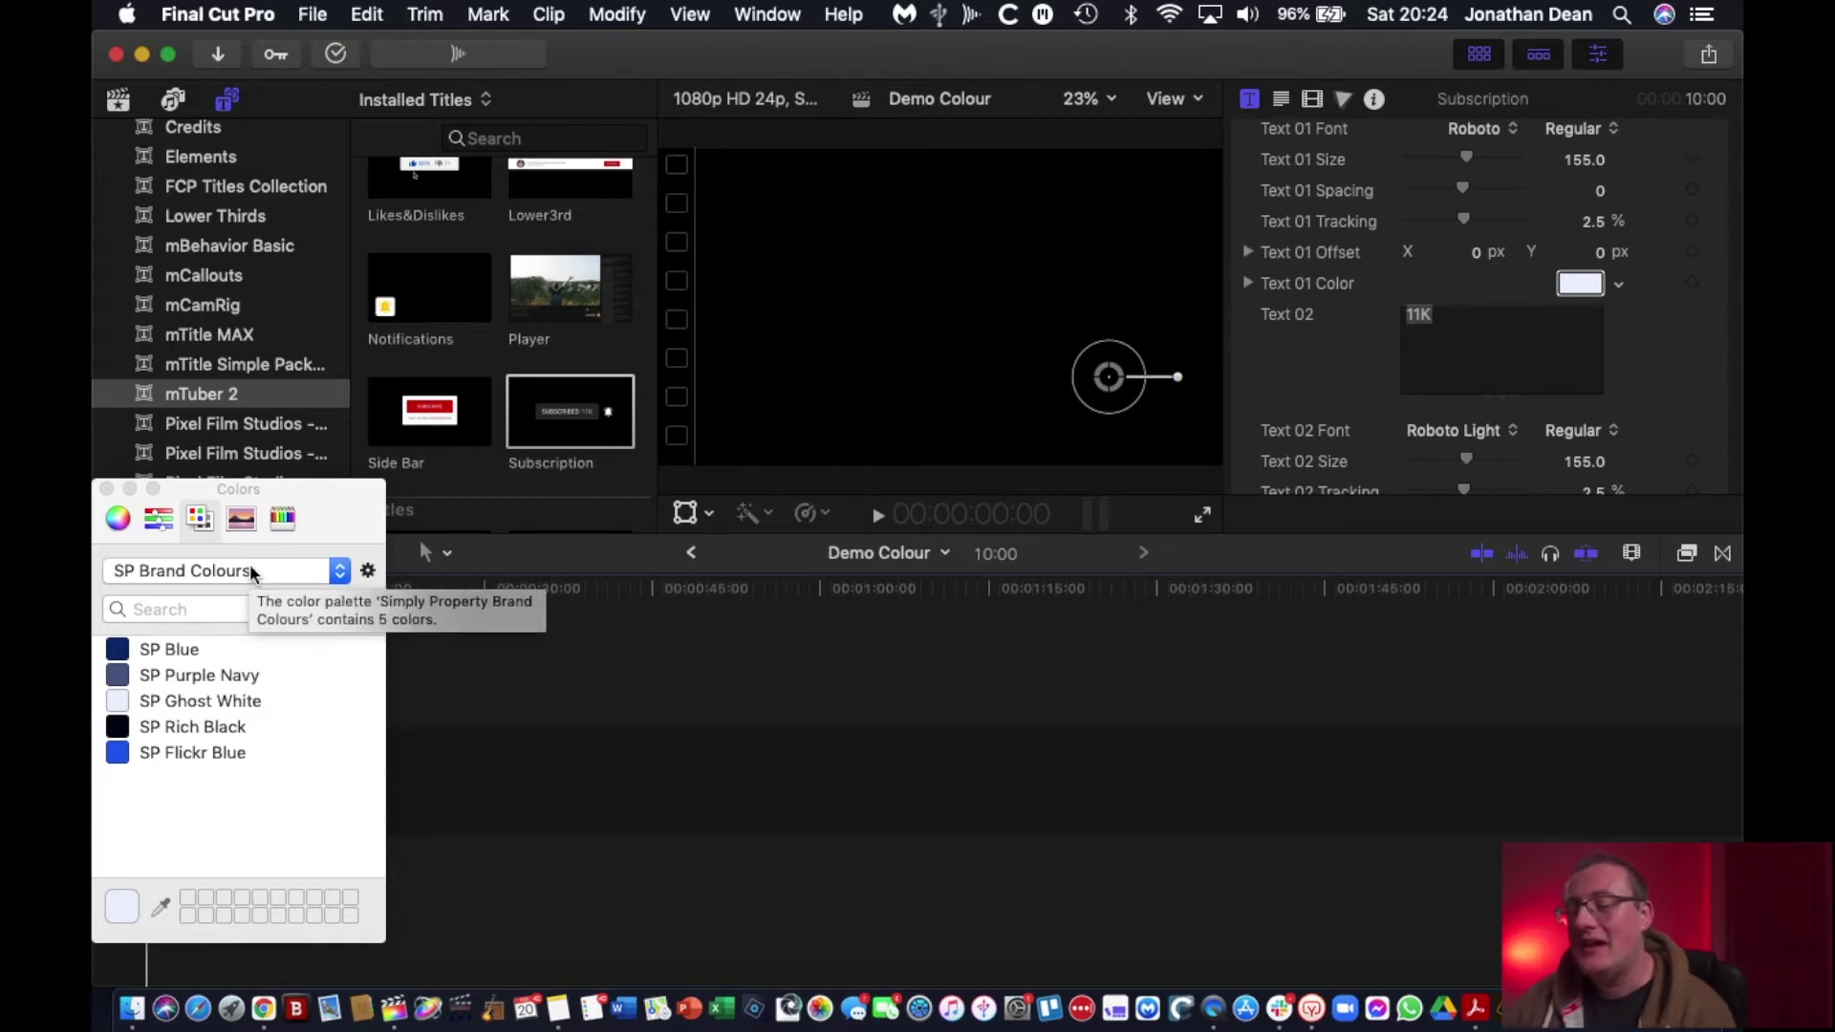
Step: Preview the Apple colour palette in the Colors window
left_click(251, 572)
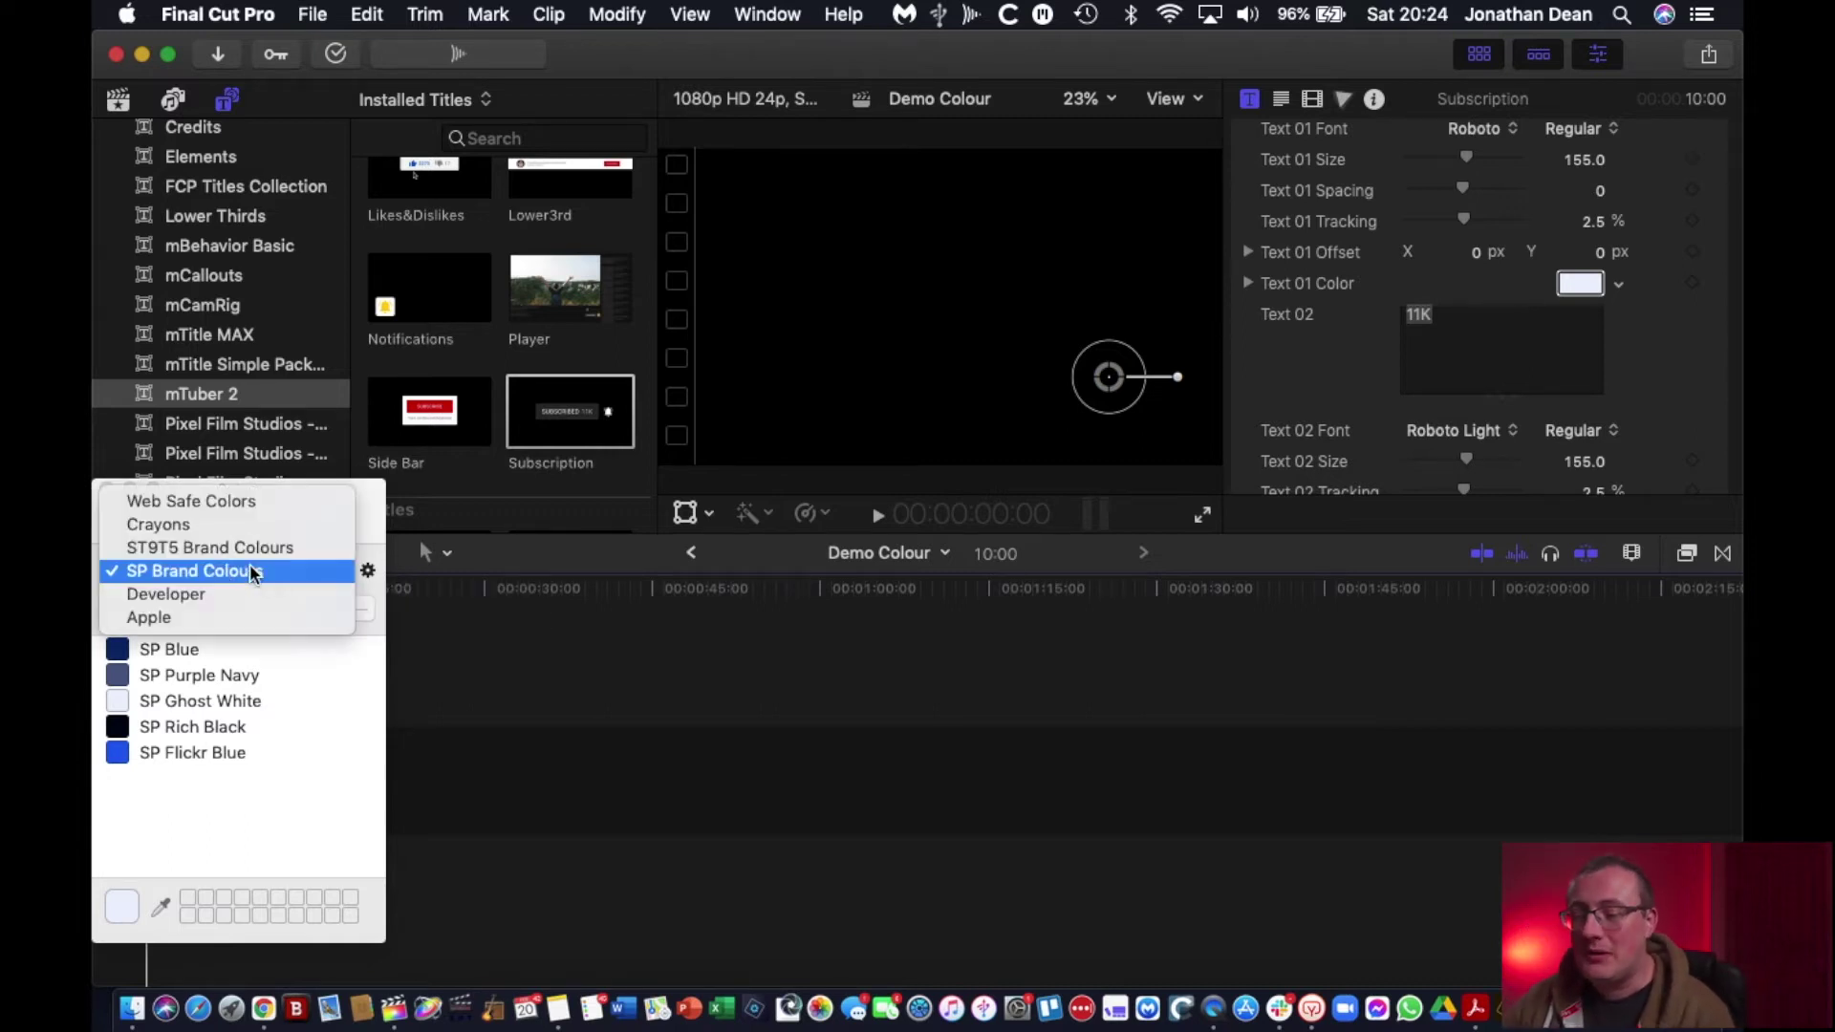
left_click(208, 619)
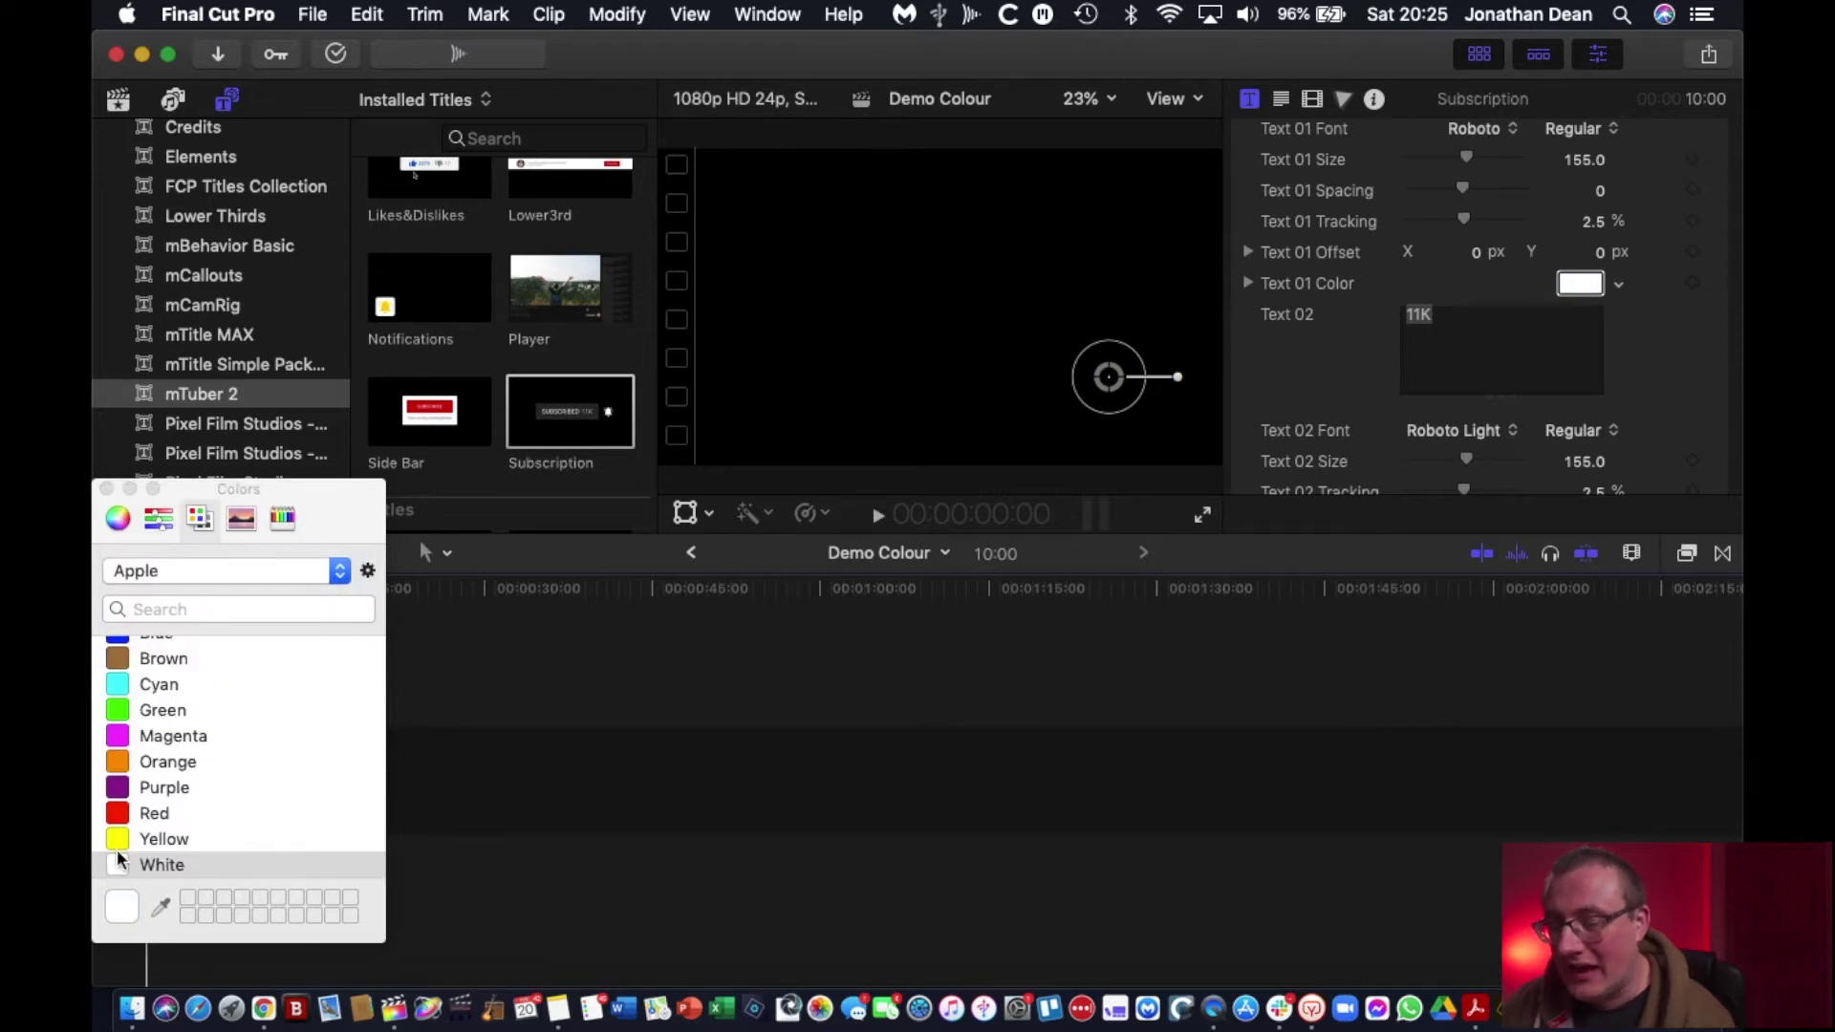
scroll(209, 699, "up", 2)
scroll(209, 698, "down", 2)
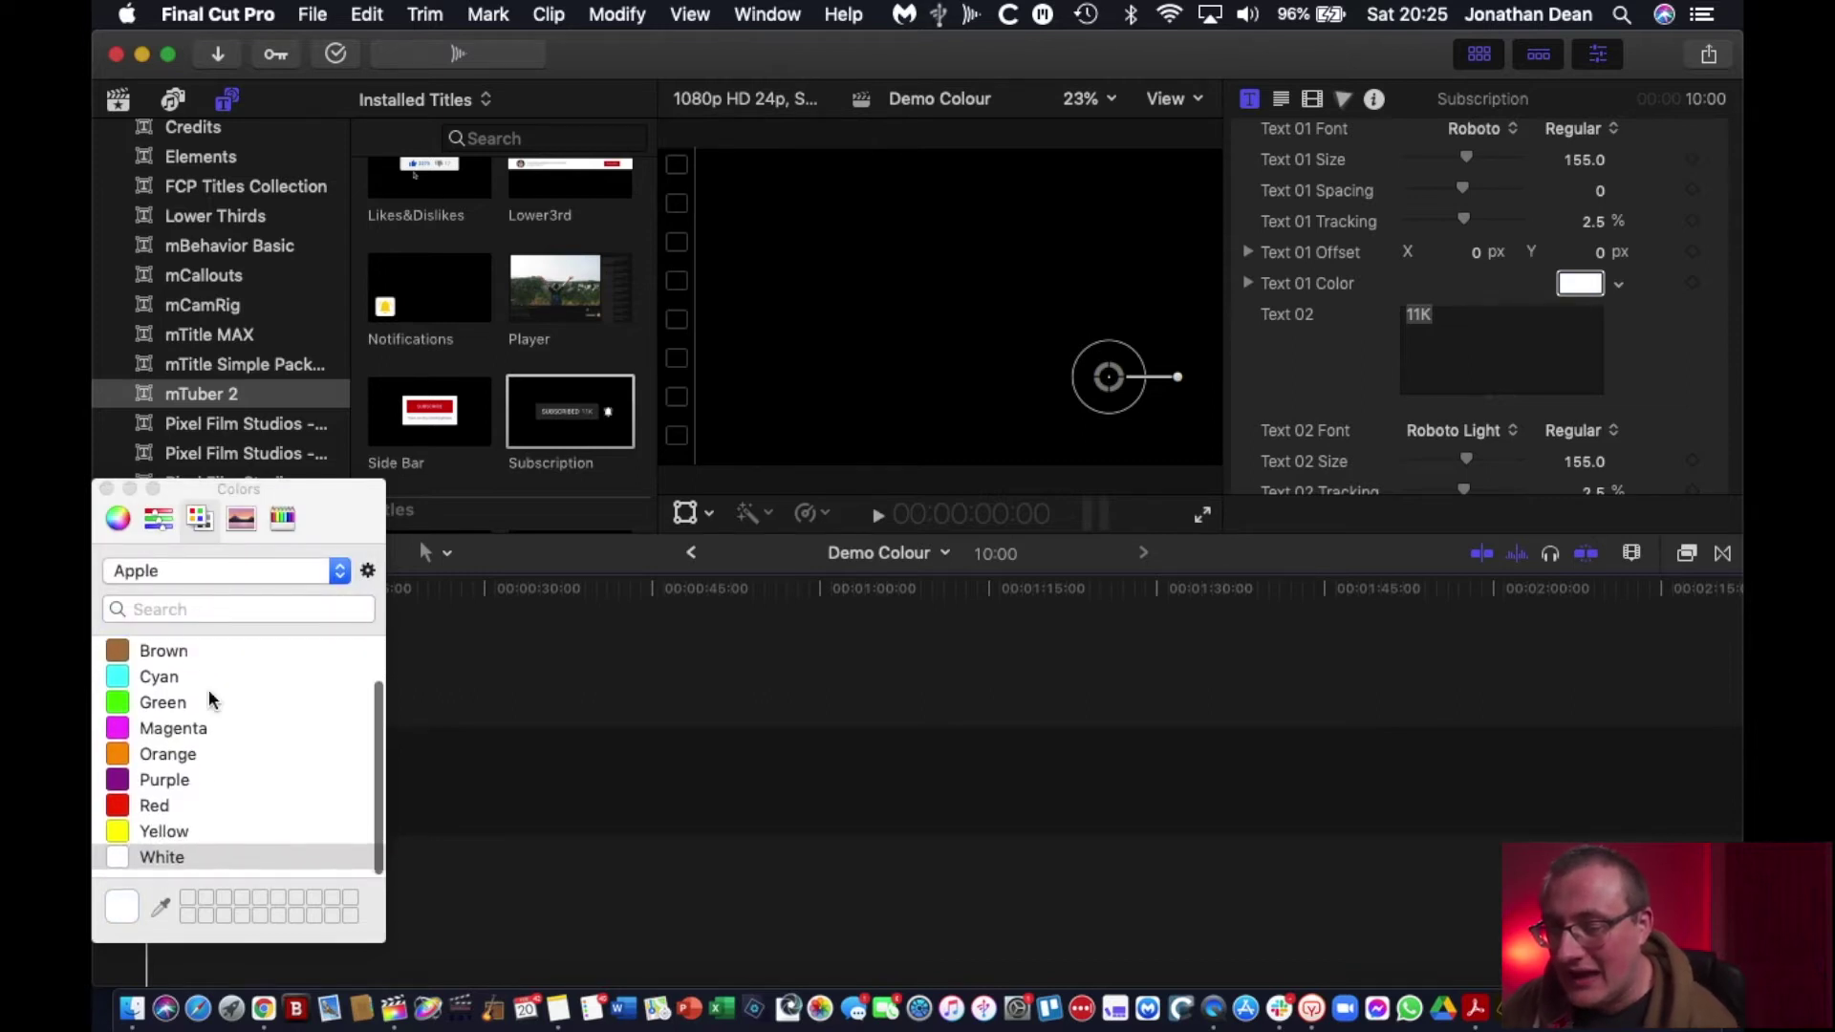
scroll(229, 736, "up", 3)
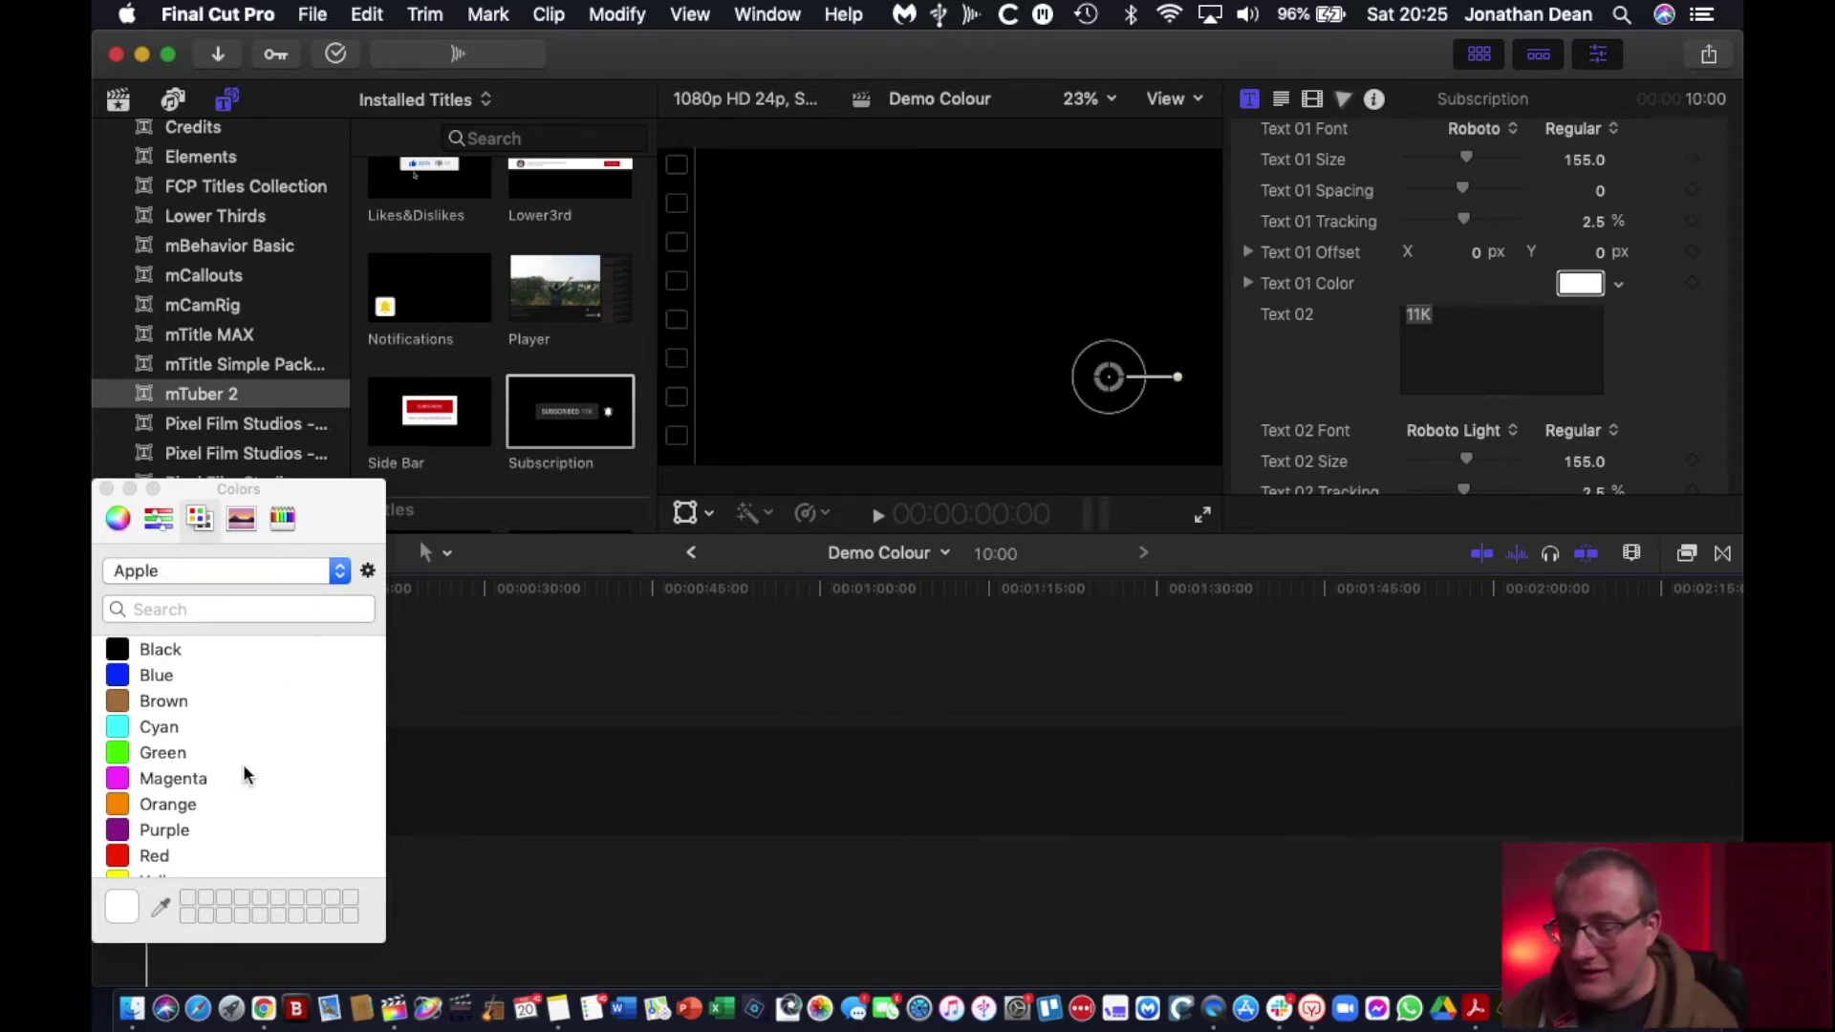
Step: Switch back to SP Brand Colours and apply SP Blue to the title's Text 01
left_click(327, 570)
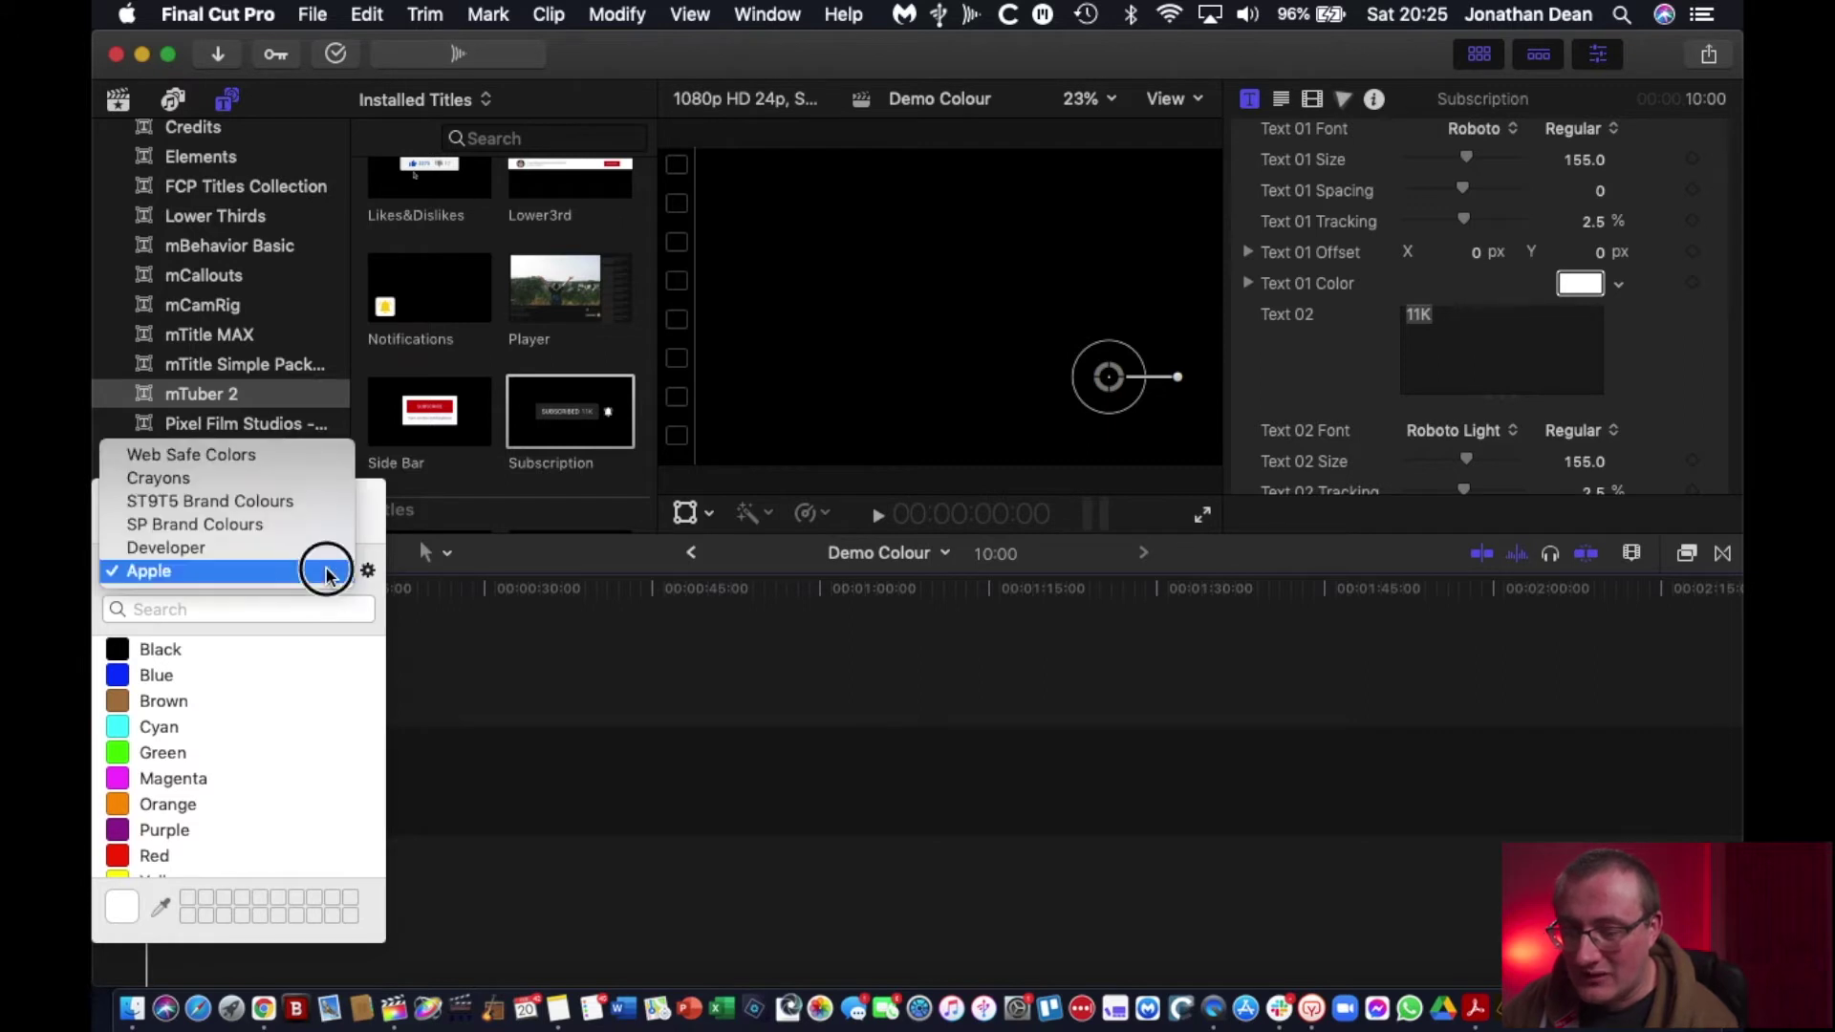
left_click(321, 535)
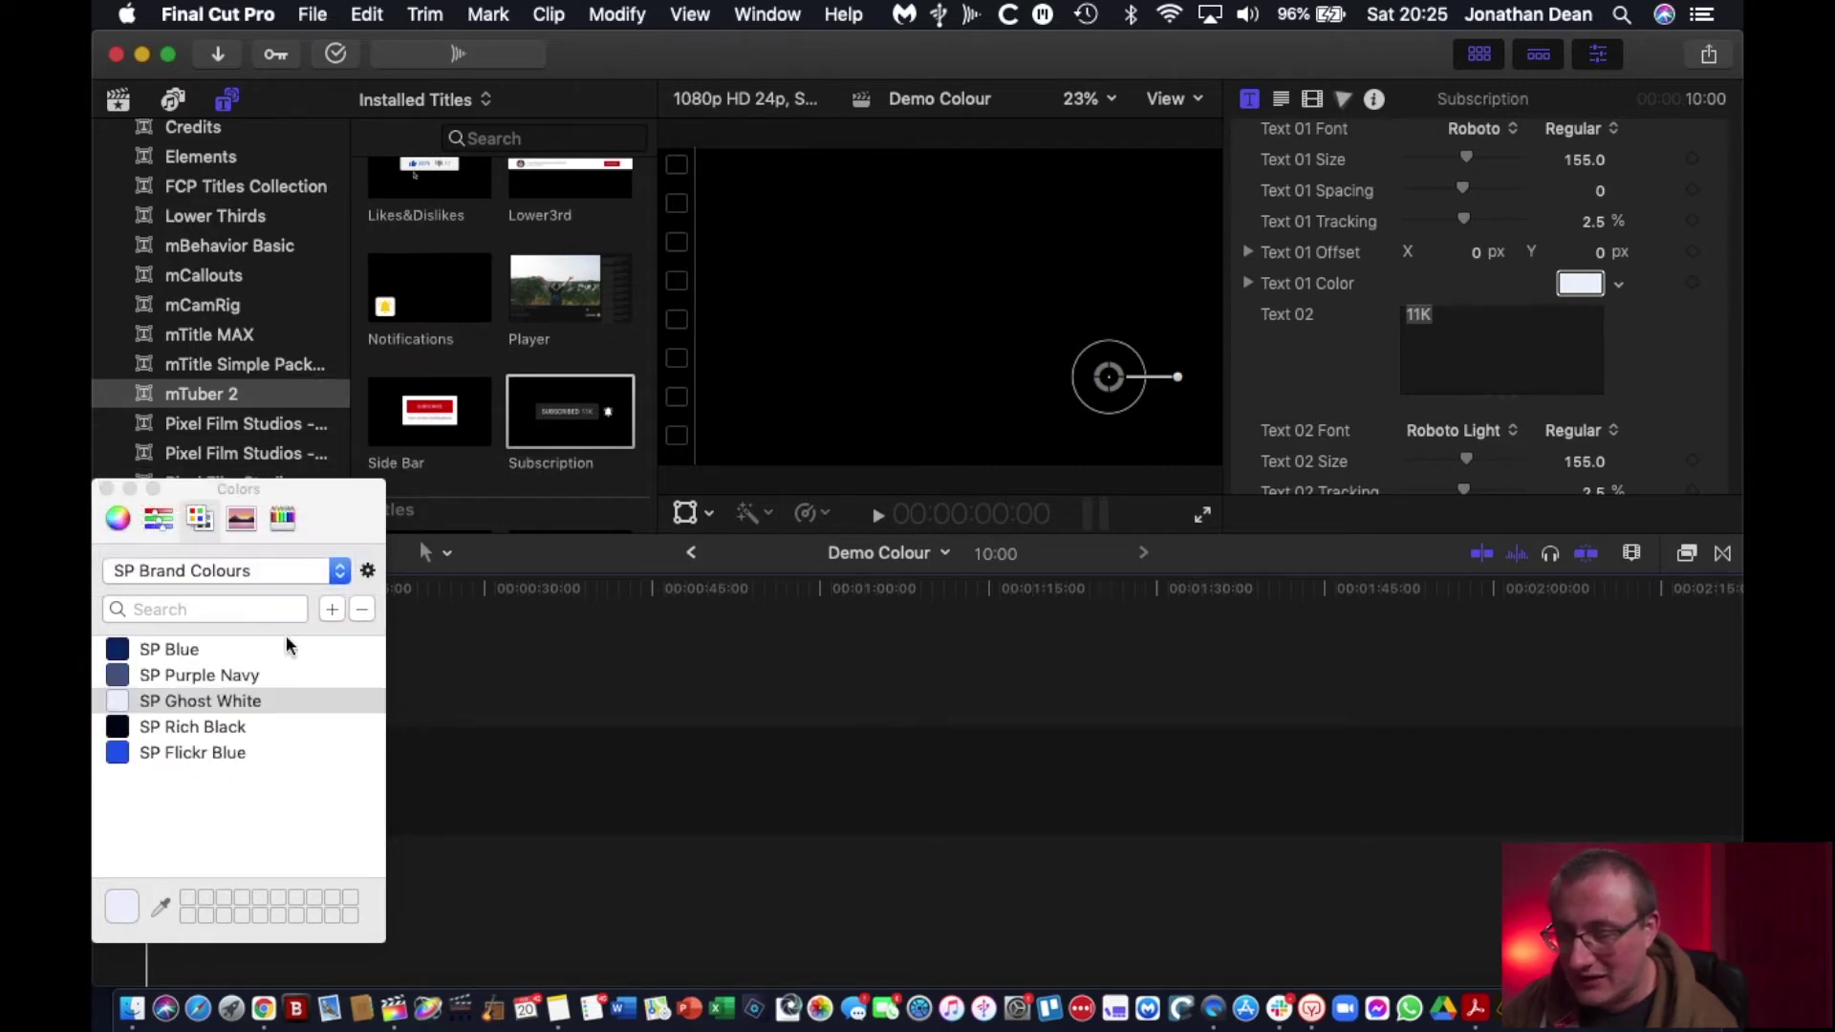
left_click(194, 651)
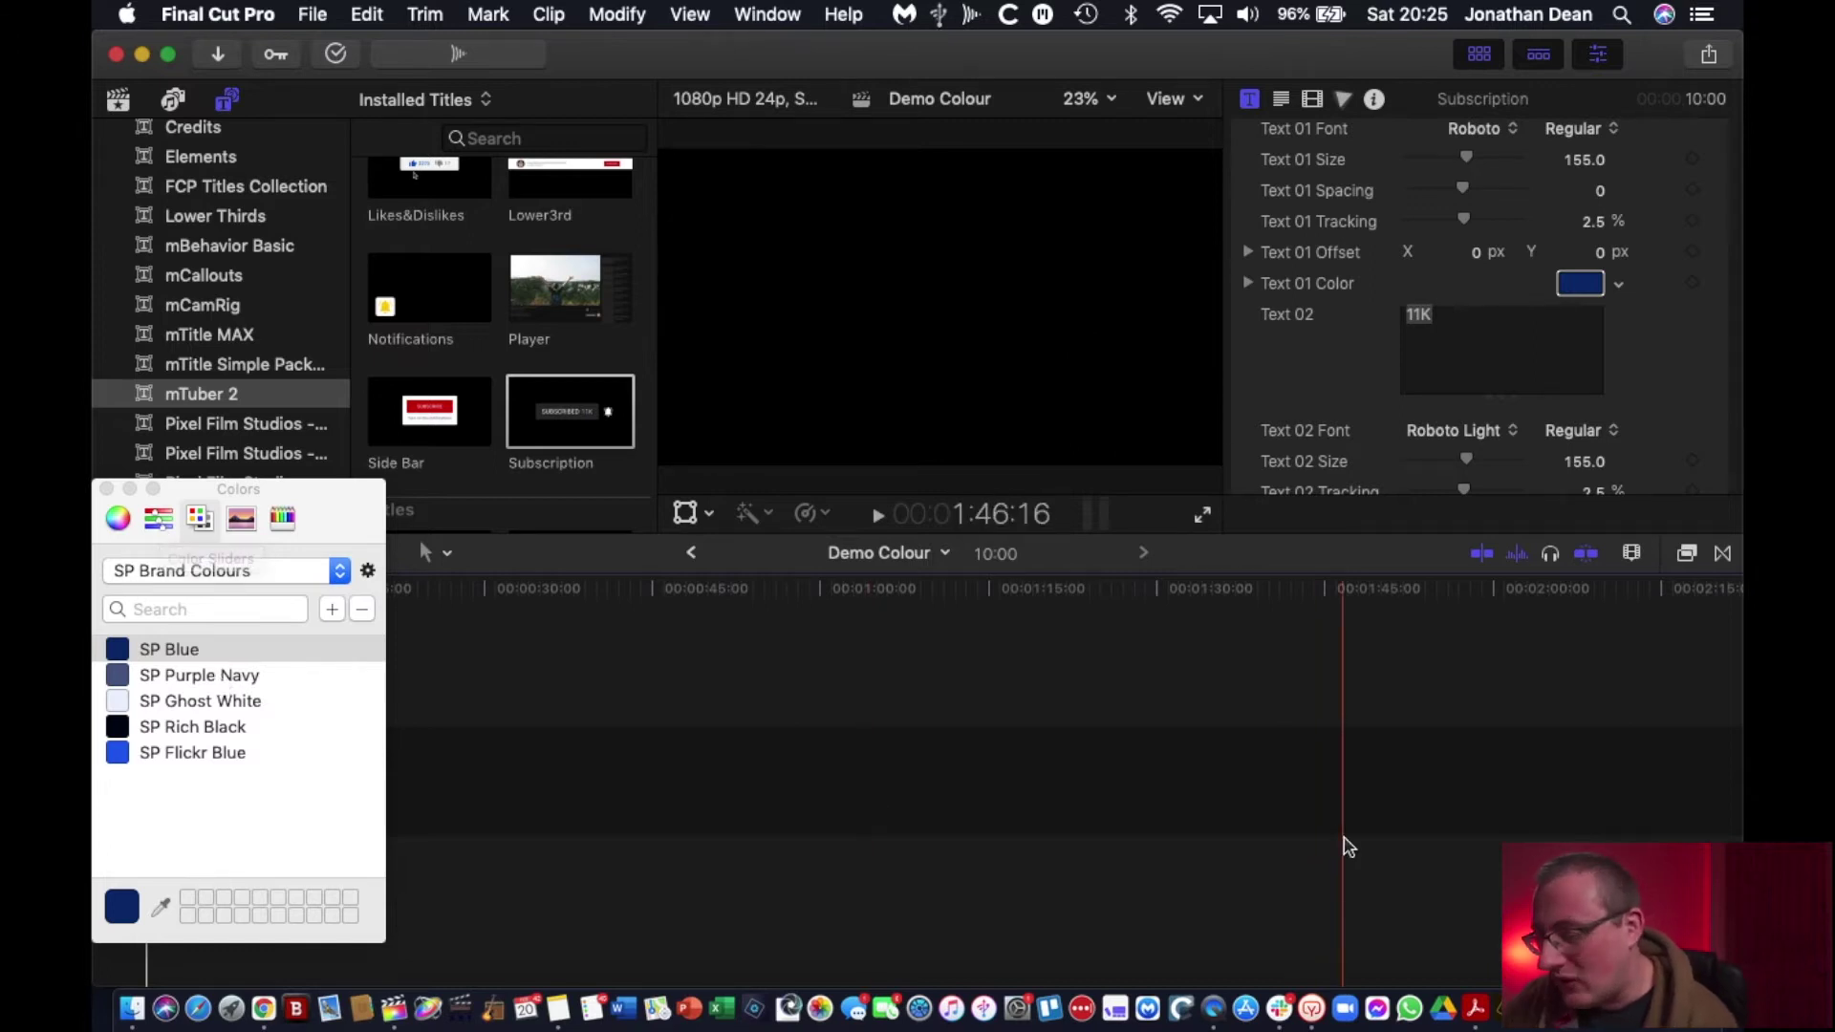
key("ctrl+Up")
left_click(745, 459)
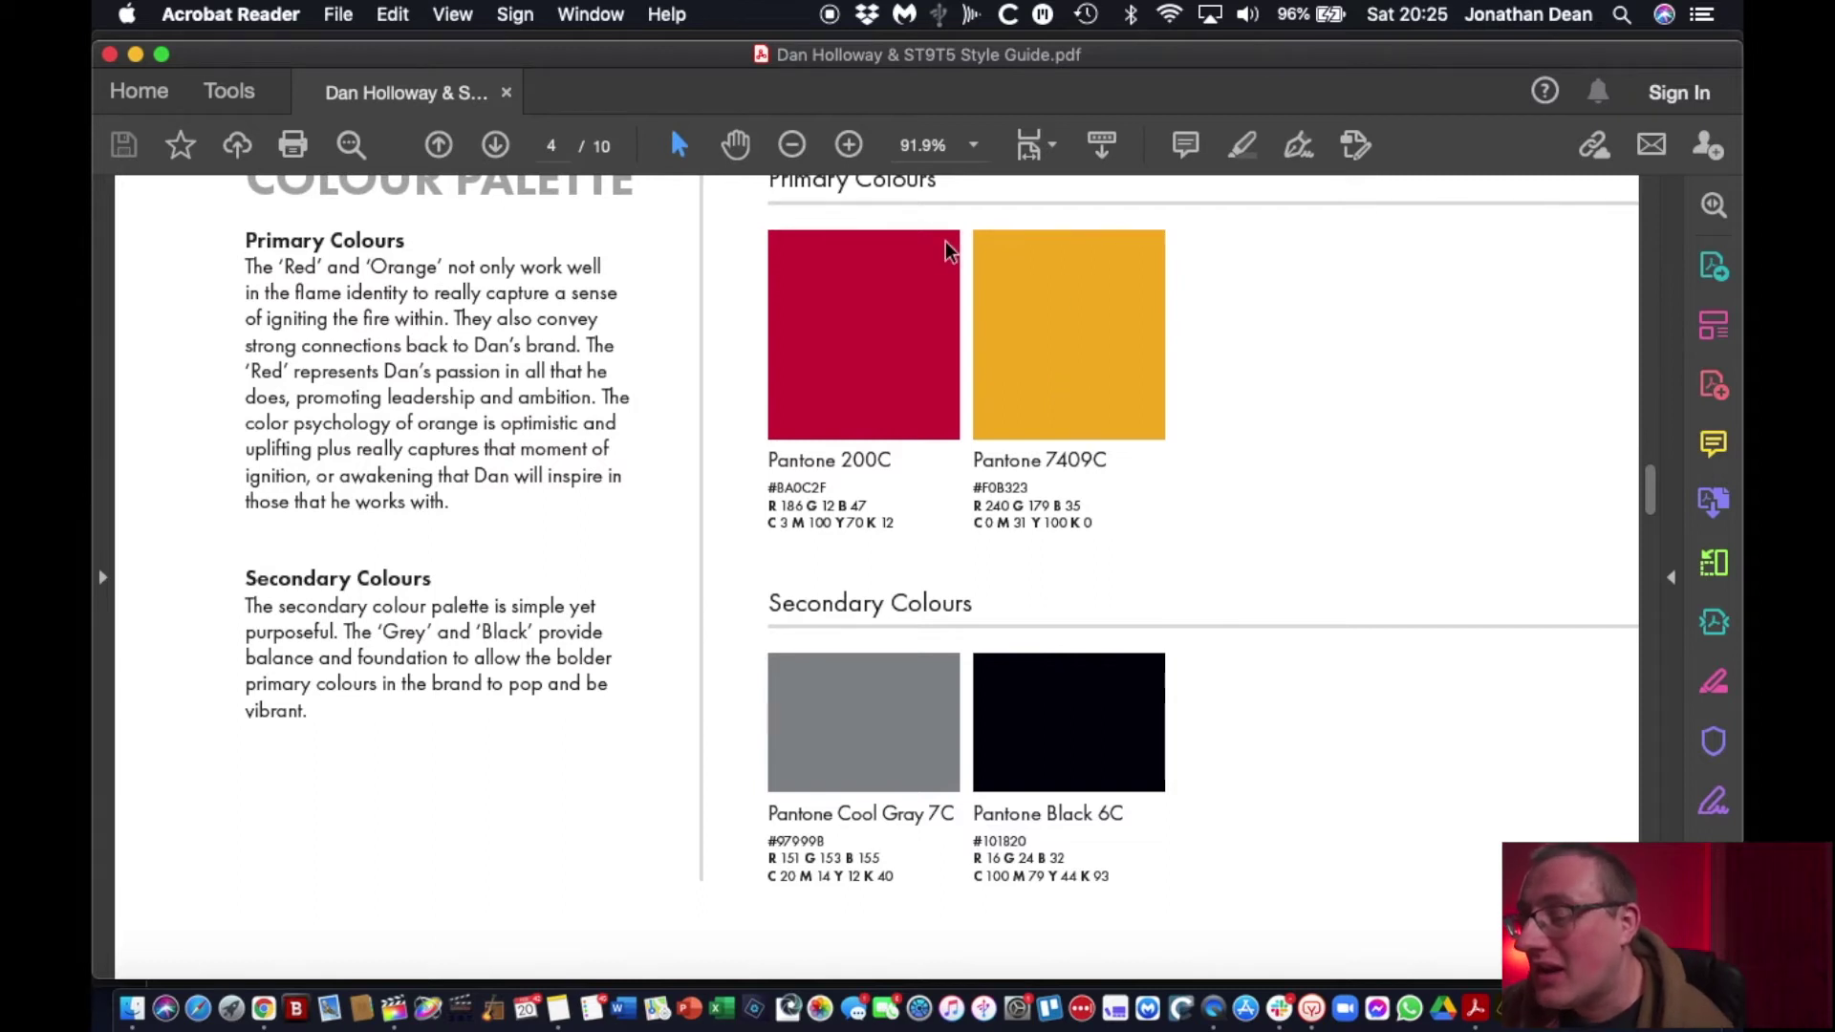
scroll(906, 397, "up", 2)
scroll(879, 354, "down", 1)
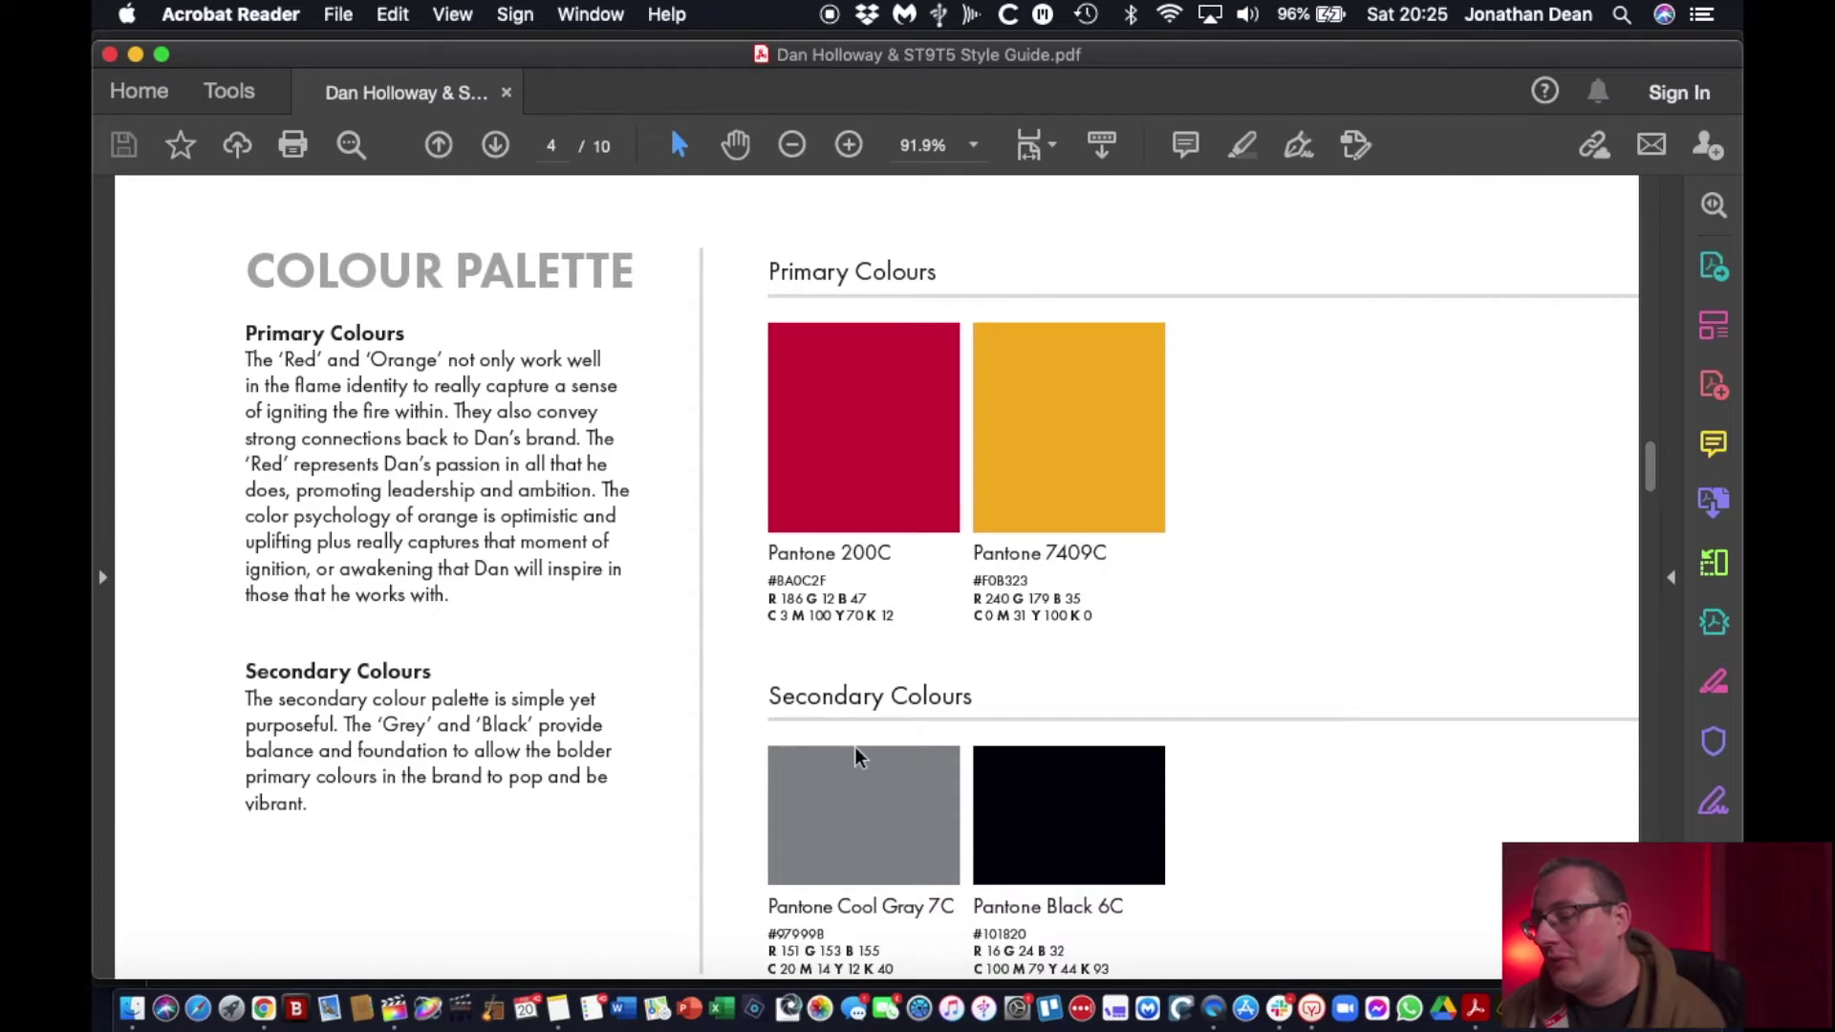
scroll(1061, 760, "down", 3)
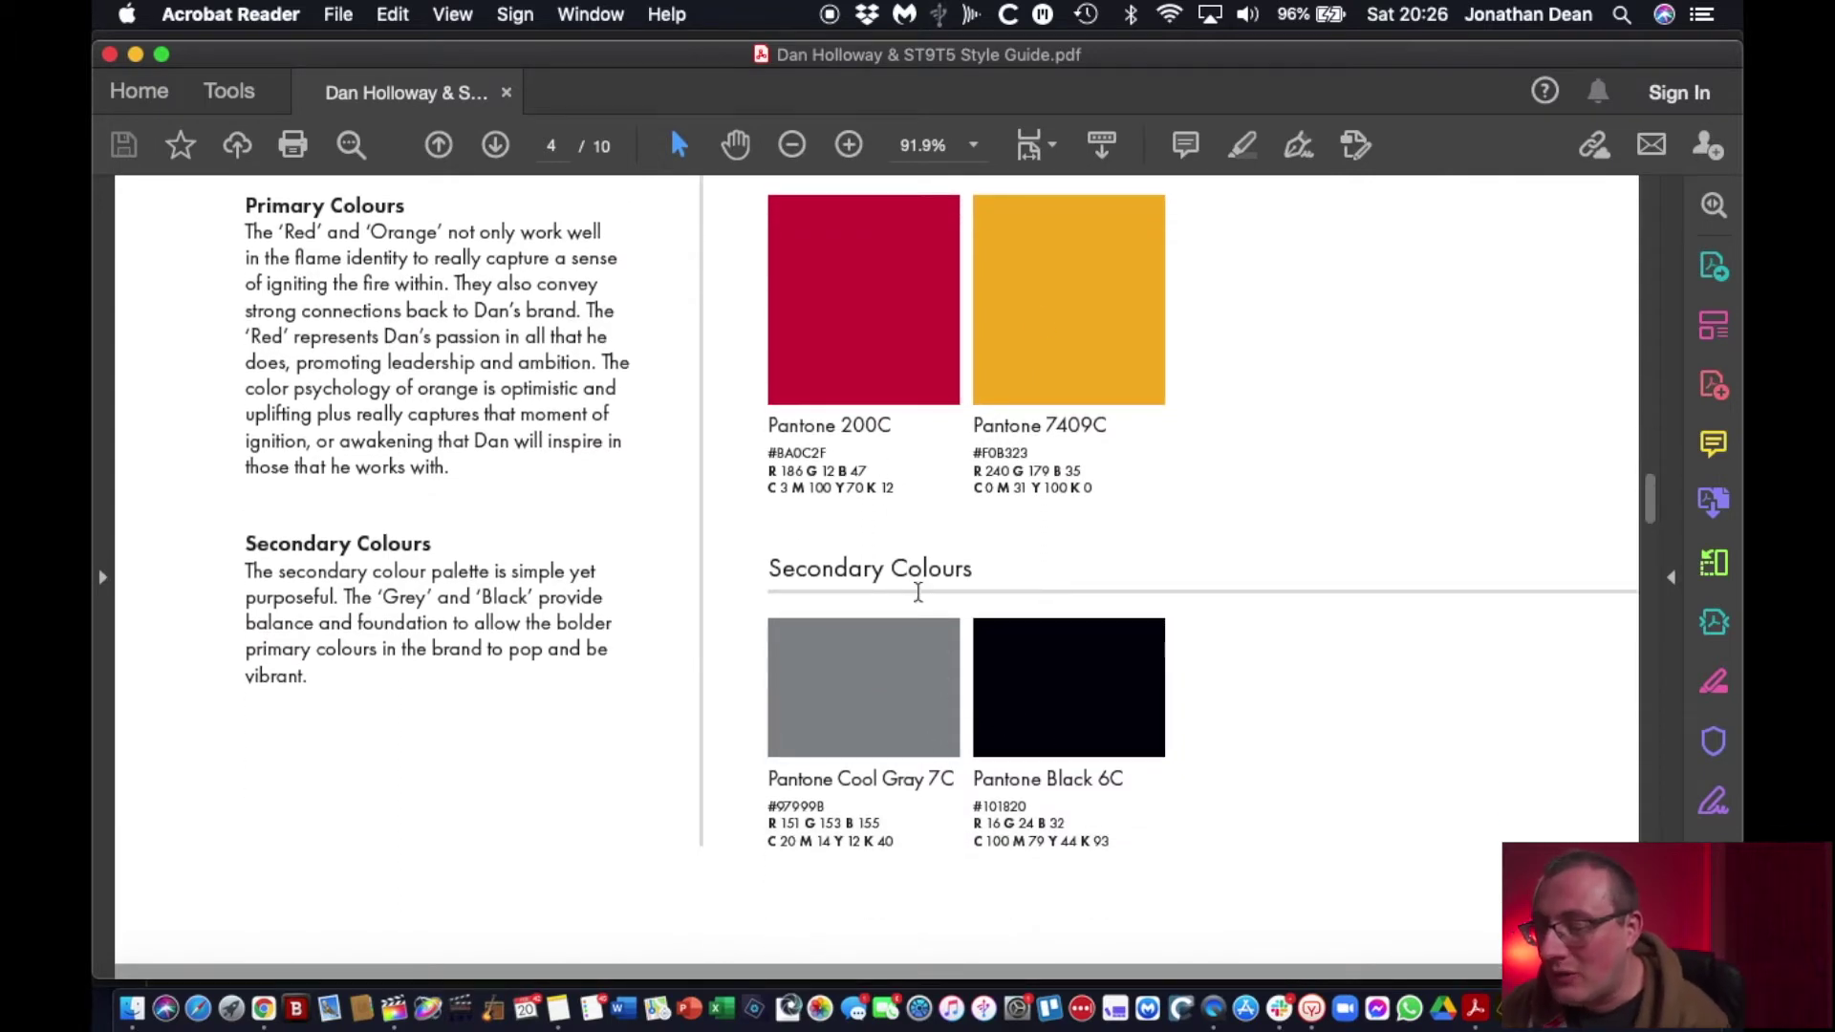
key("ctrl+Up")
left_click(1028, 799)
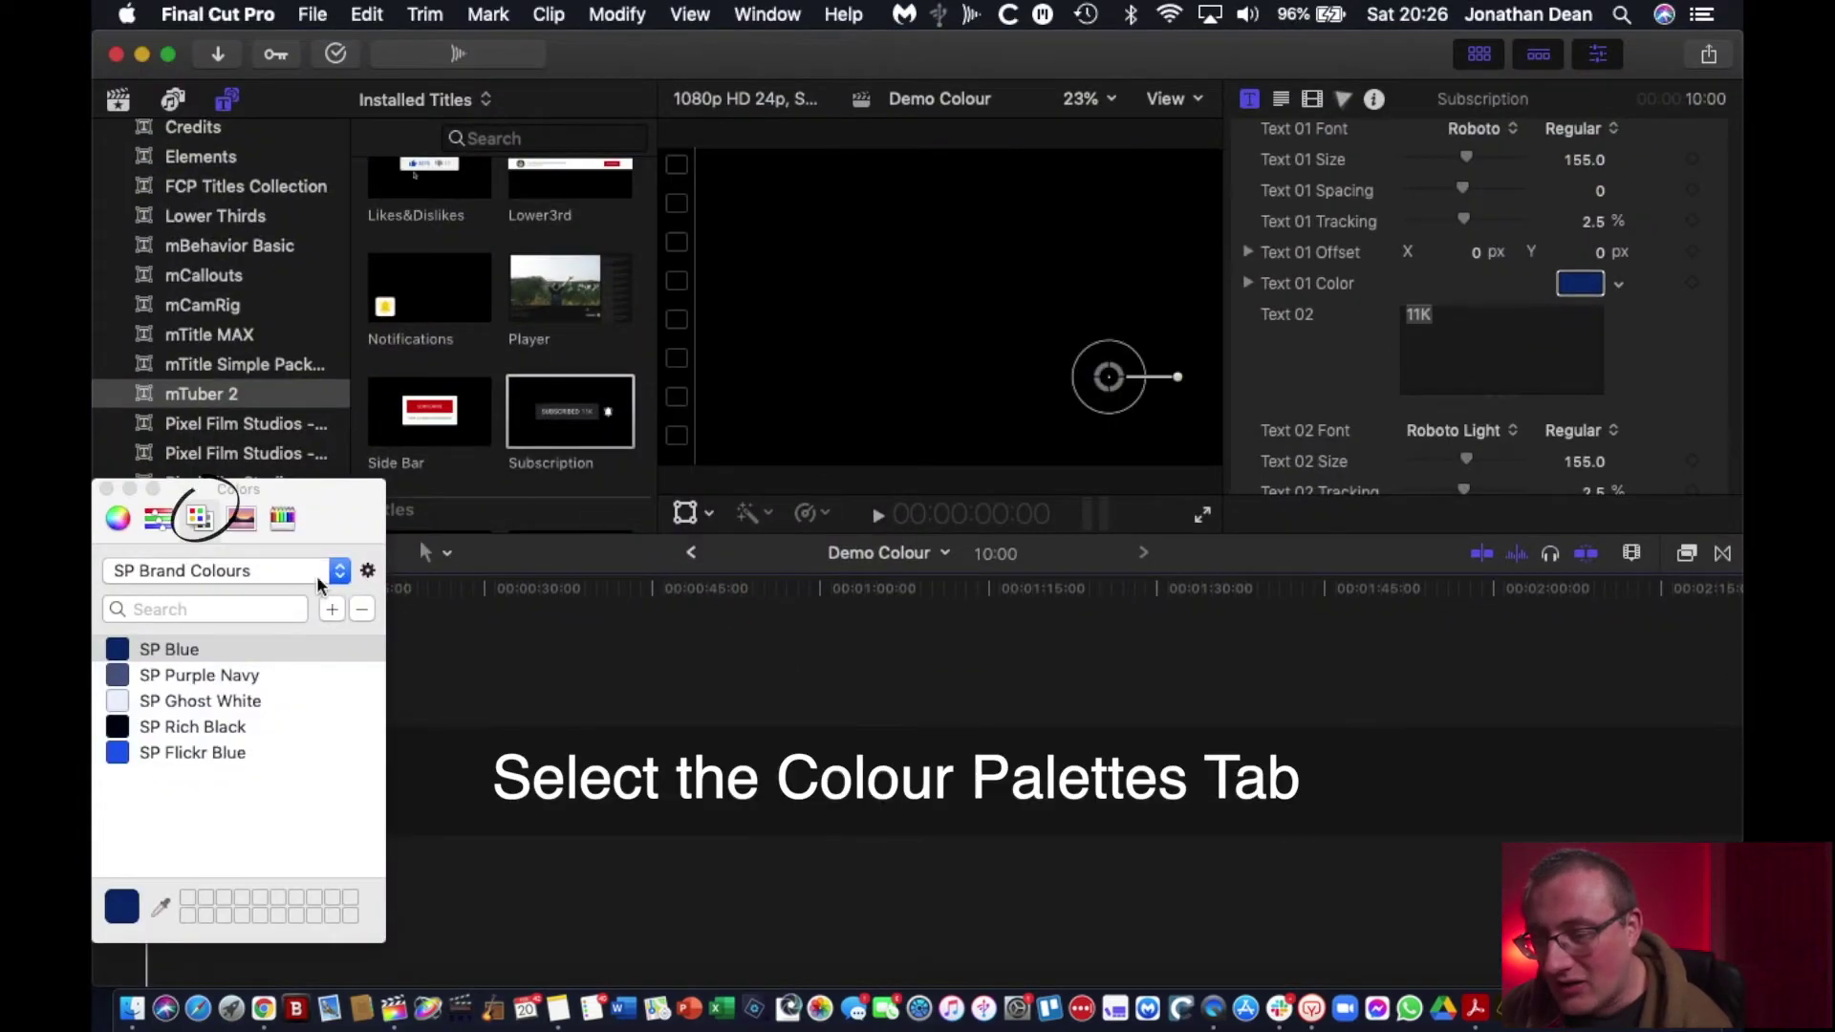
Step: Add a new palette from the gear menu and rename it 'Client Colour Palette'
left_click(369, 570)
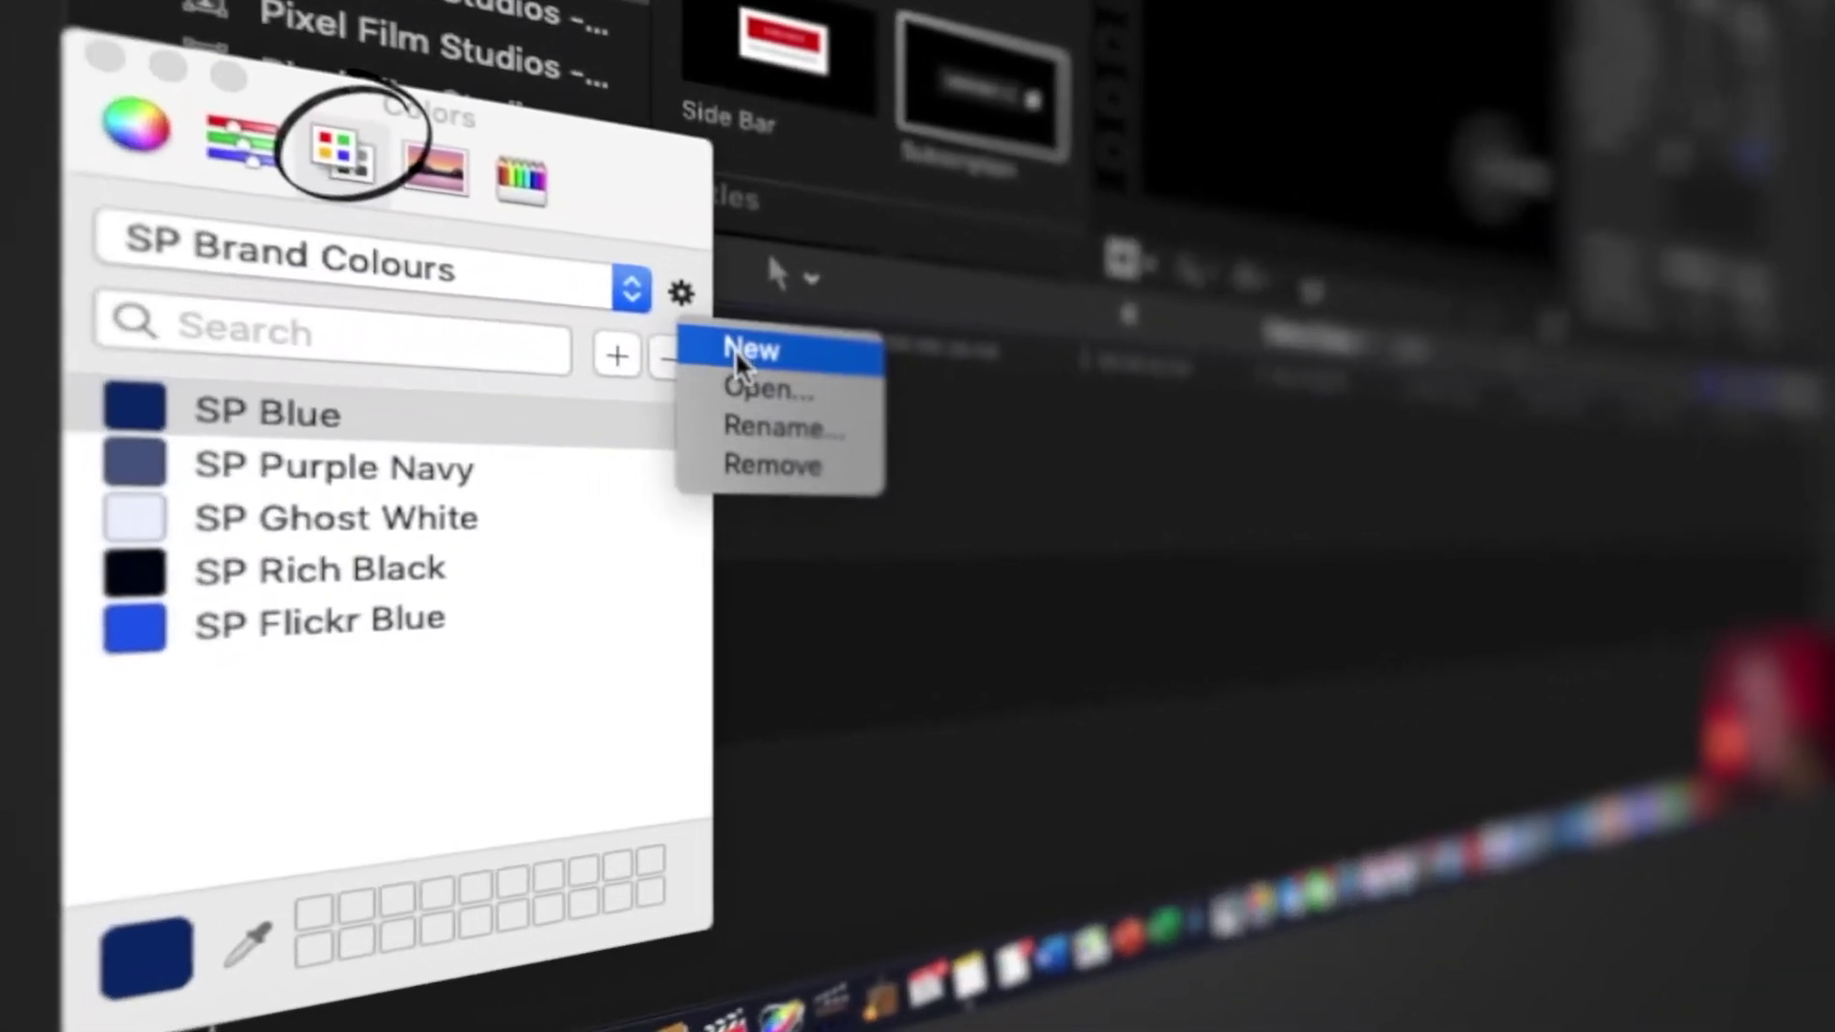
left_click(745, 350)
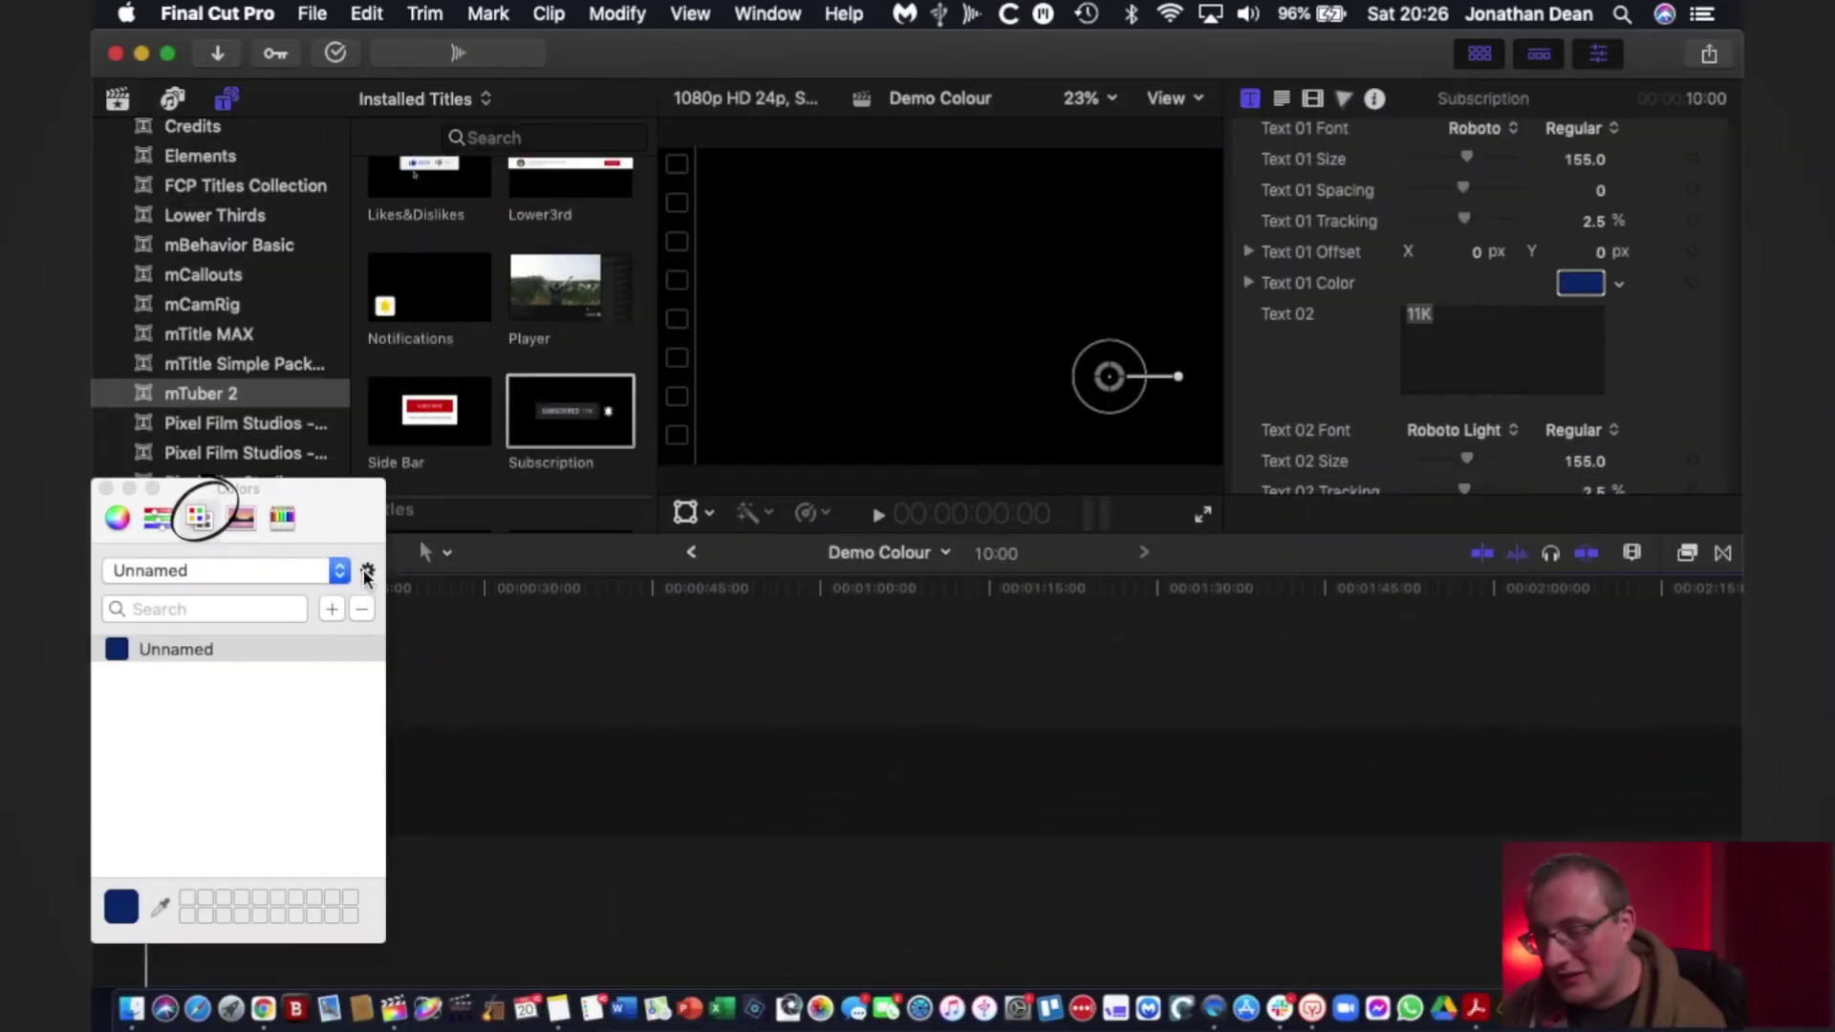
left_click(696, 285)
left_click(430, 646)
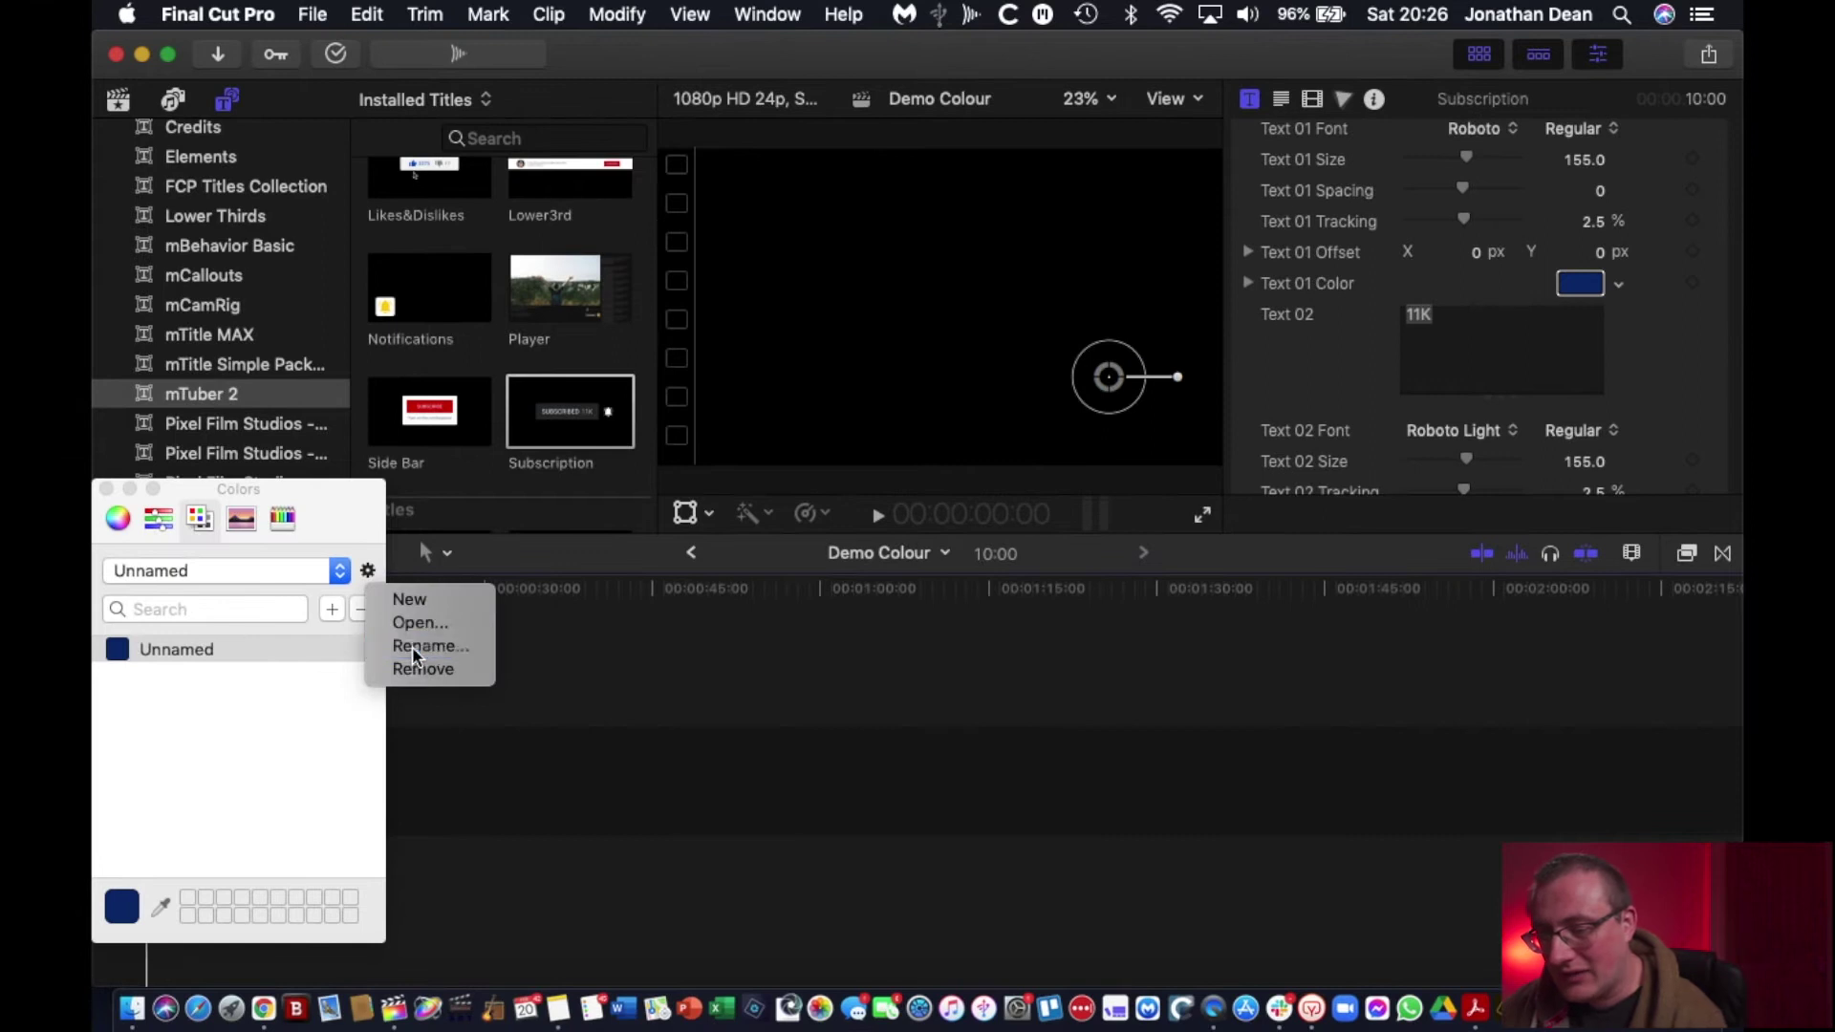
left_click_drag(277, 607, 102, 535)
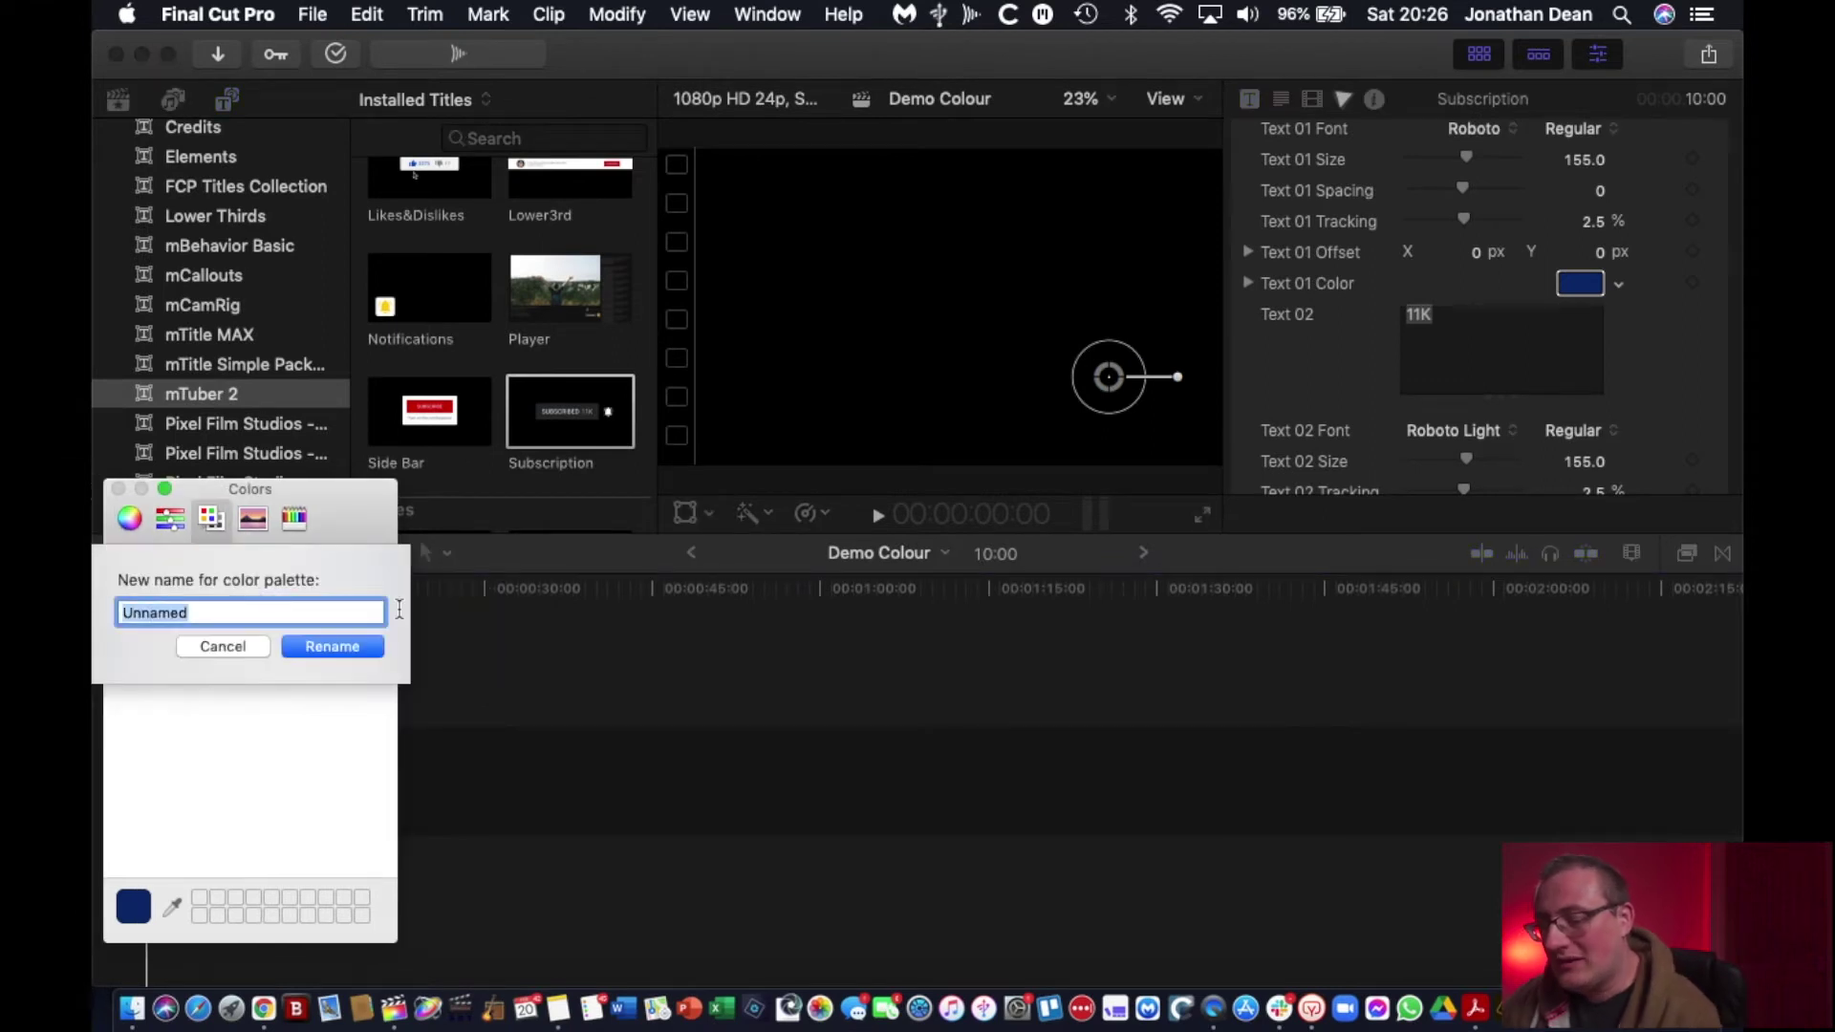
type("Client Colour Palette")
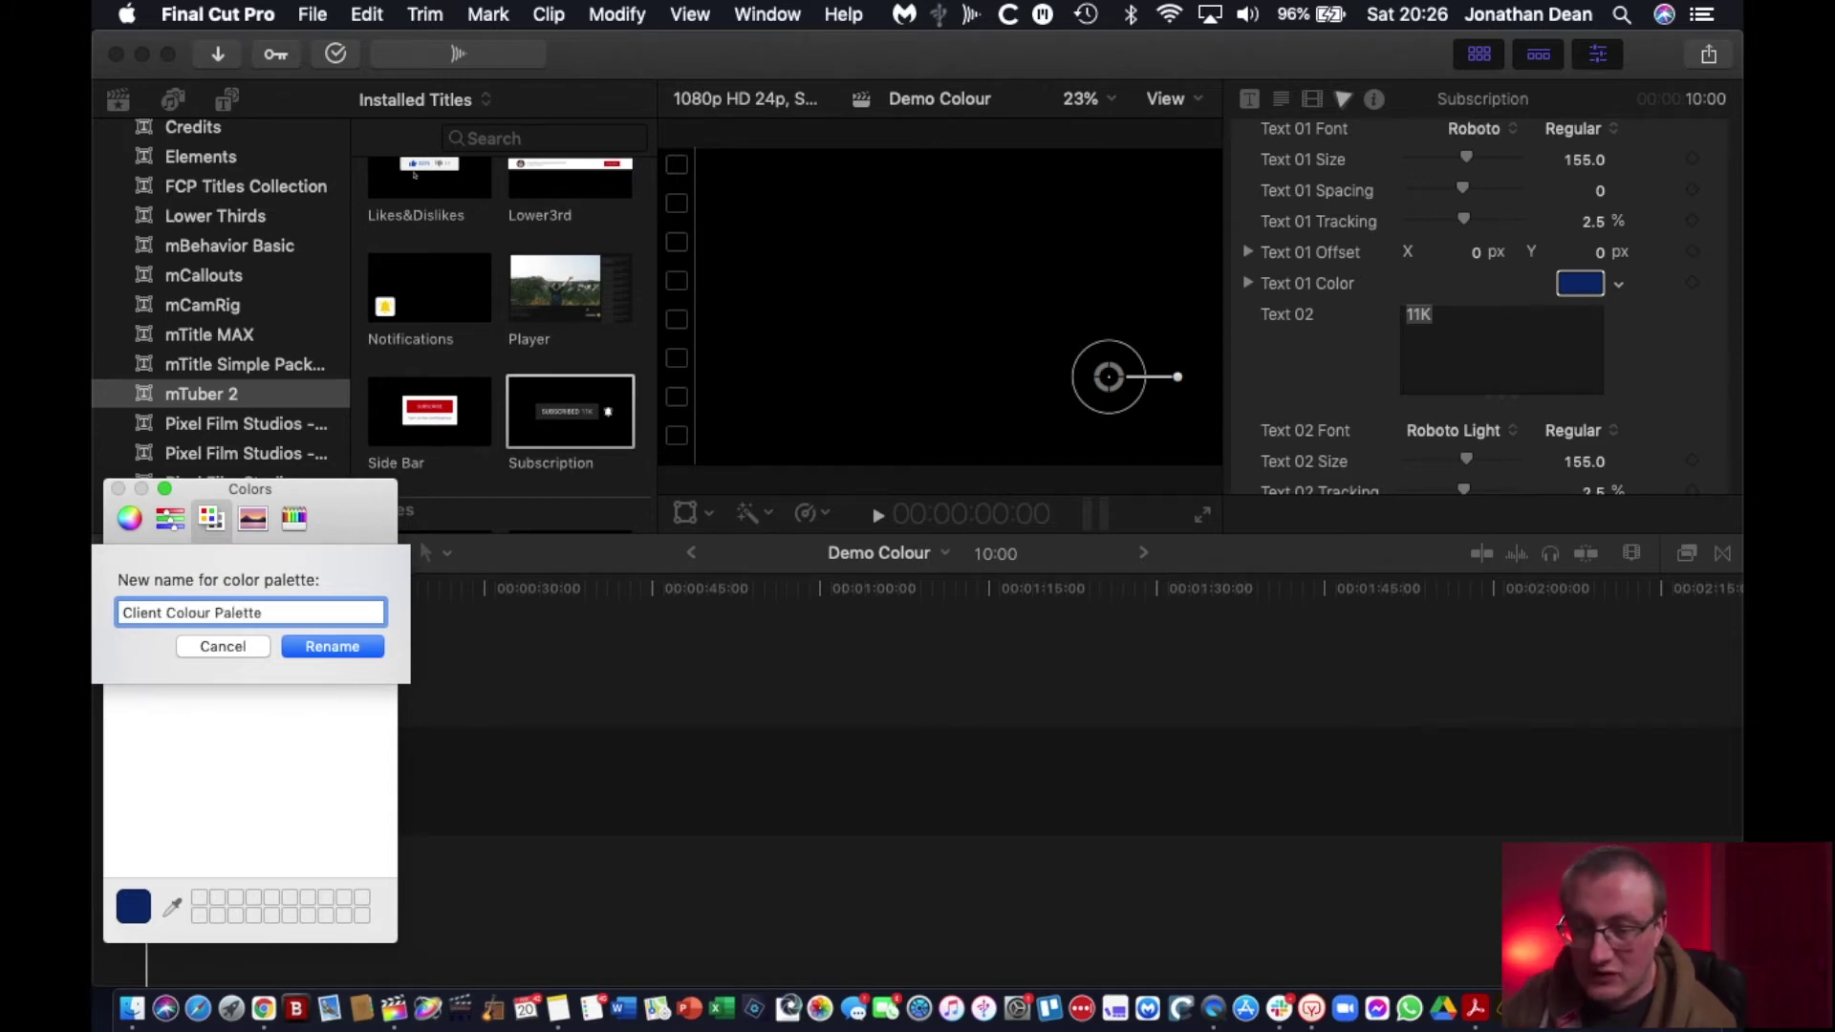
key("Return")
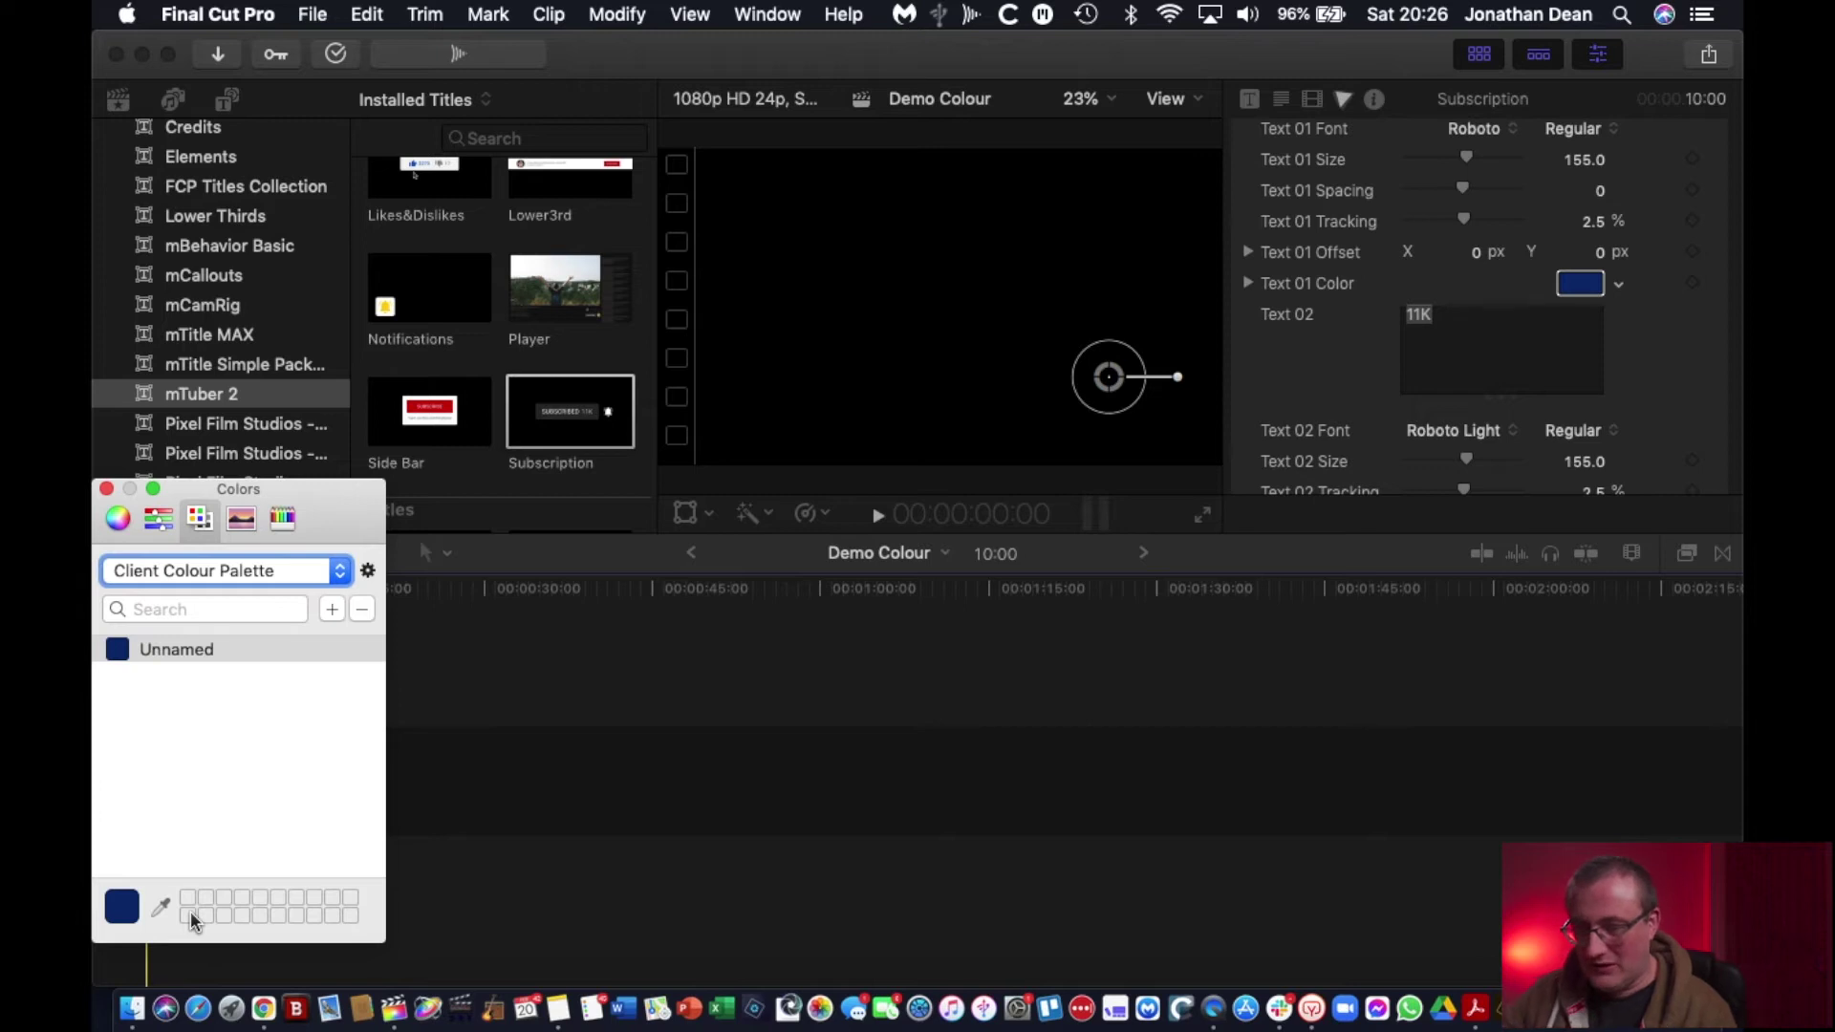
Step: In the style guide PDF, select hex #BA0C2F under Pantone 200C, then return to Final Cut Pro
key("ctrl+Up")
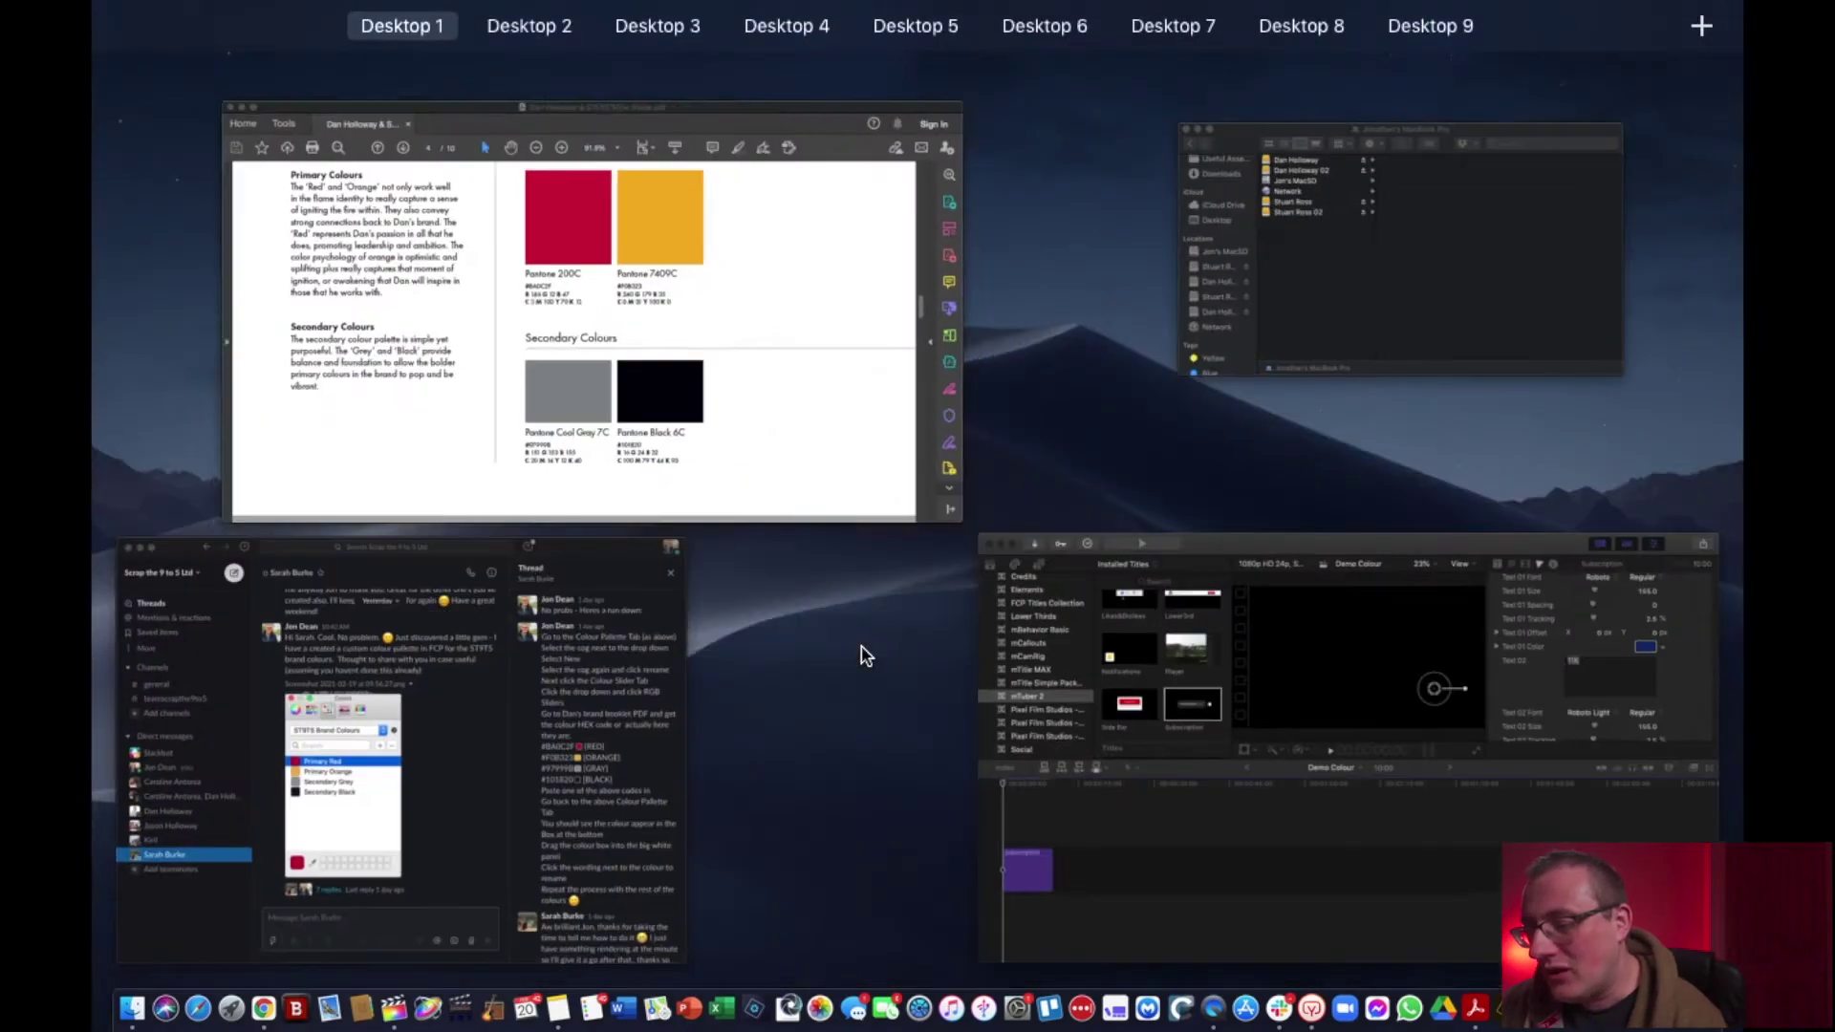
left_click(737, 303)
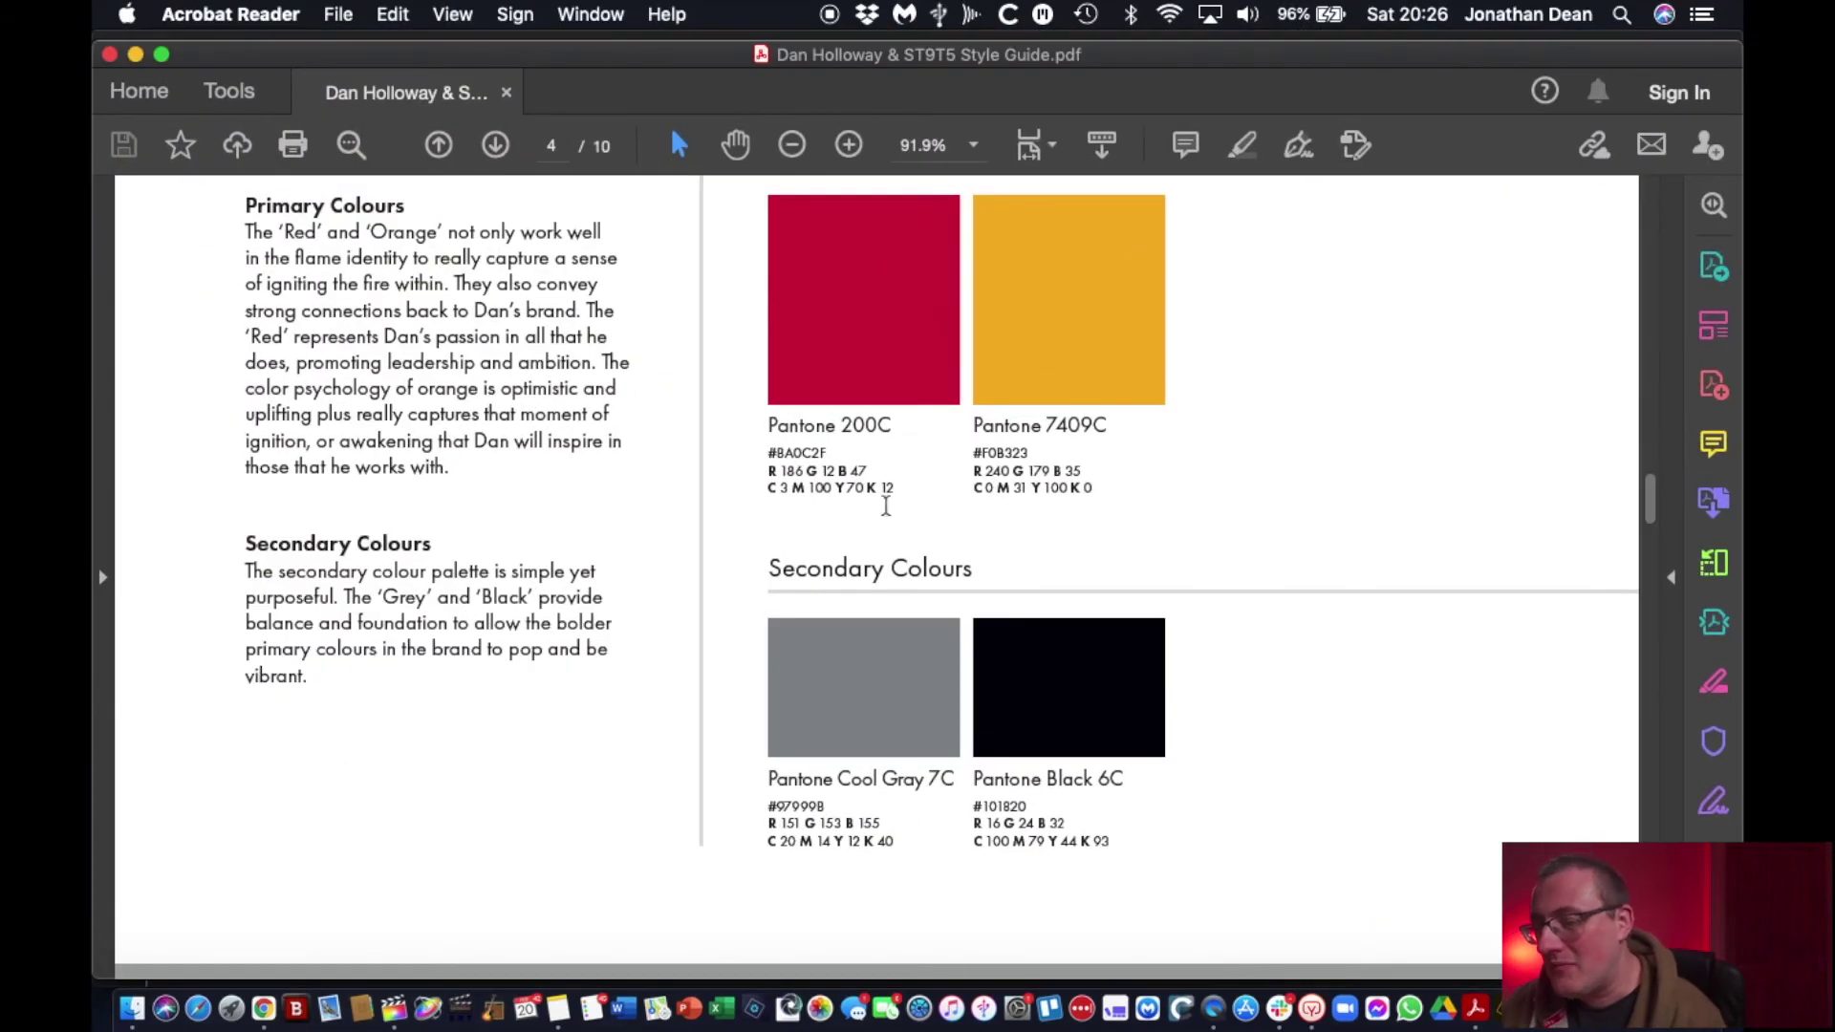
double_click(806, 455)
left_click(806, 457)
left_click_drag(830, 453, 772, 451)
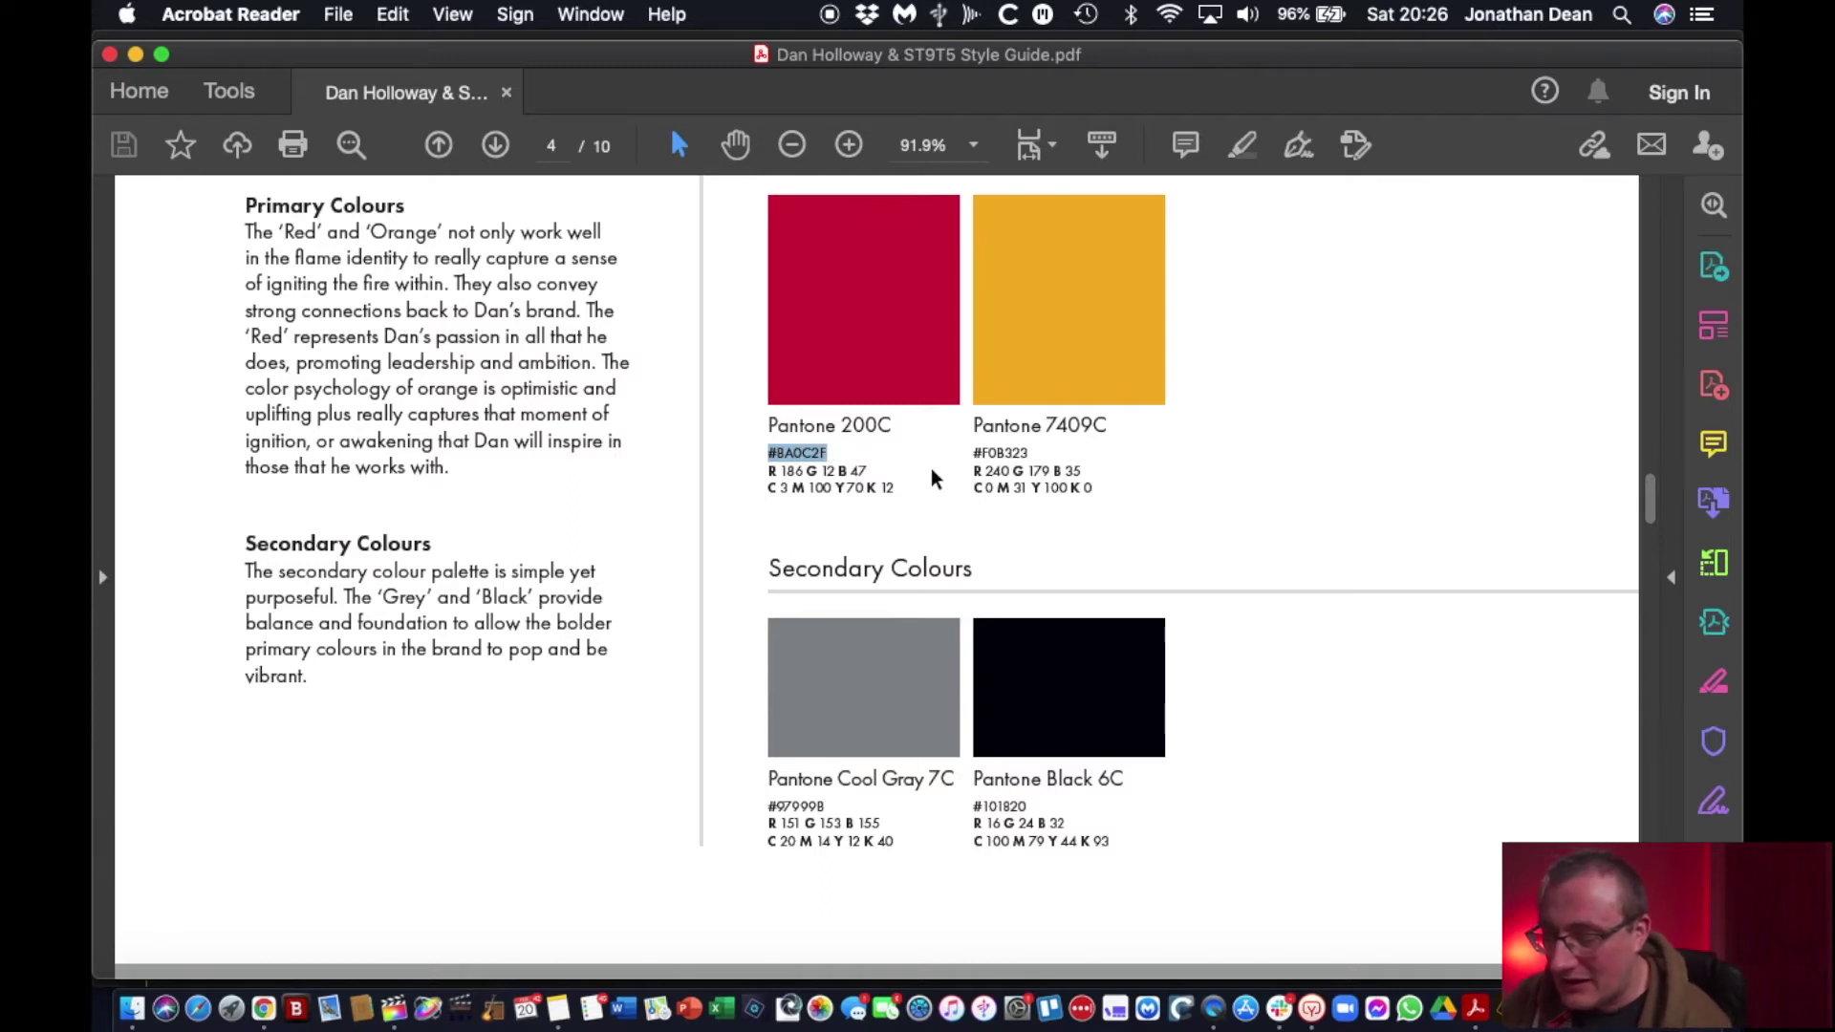
key("ctrl+Up")
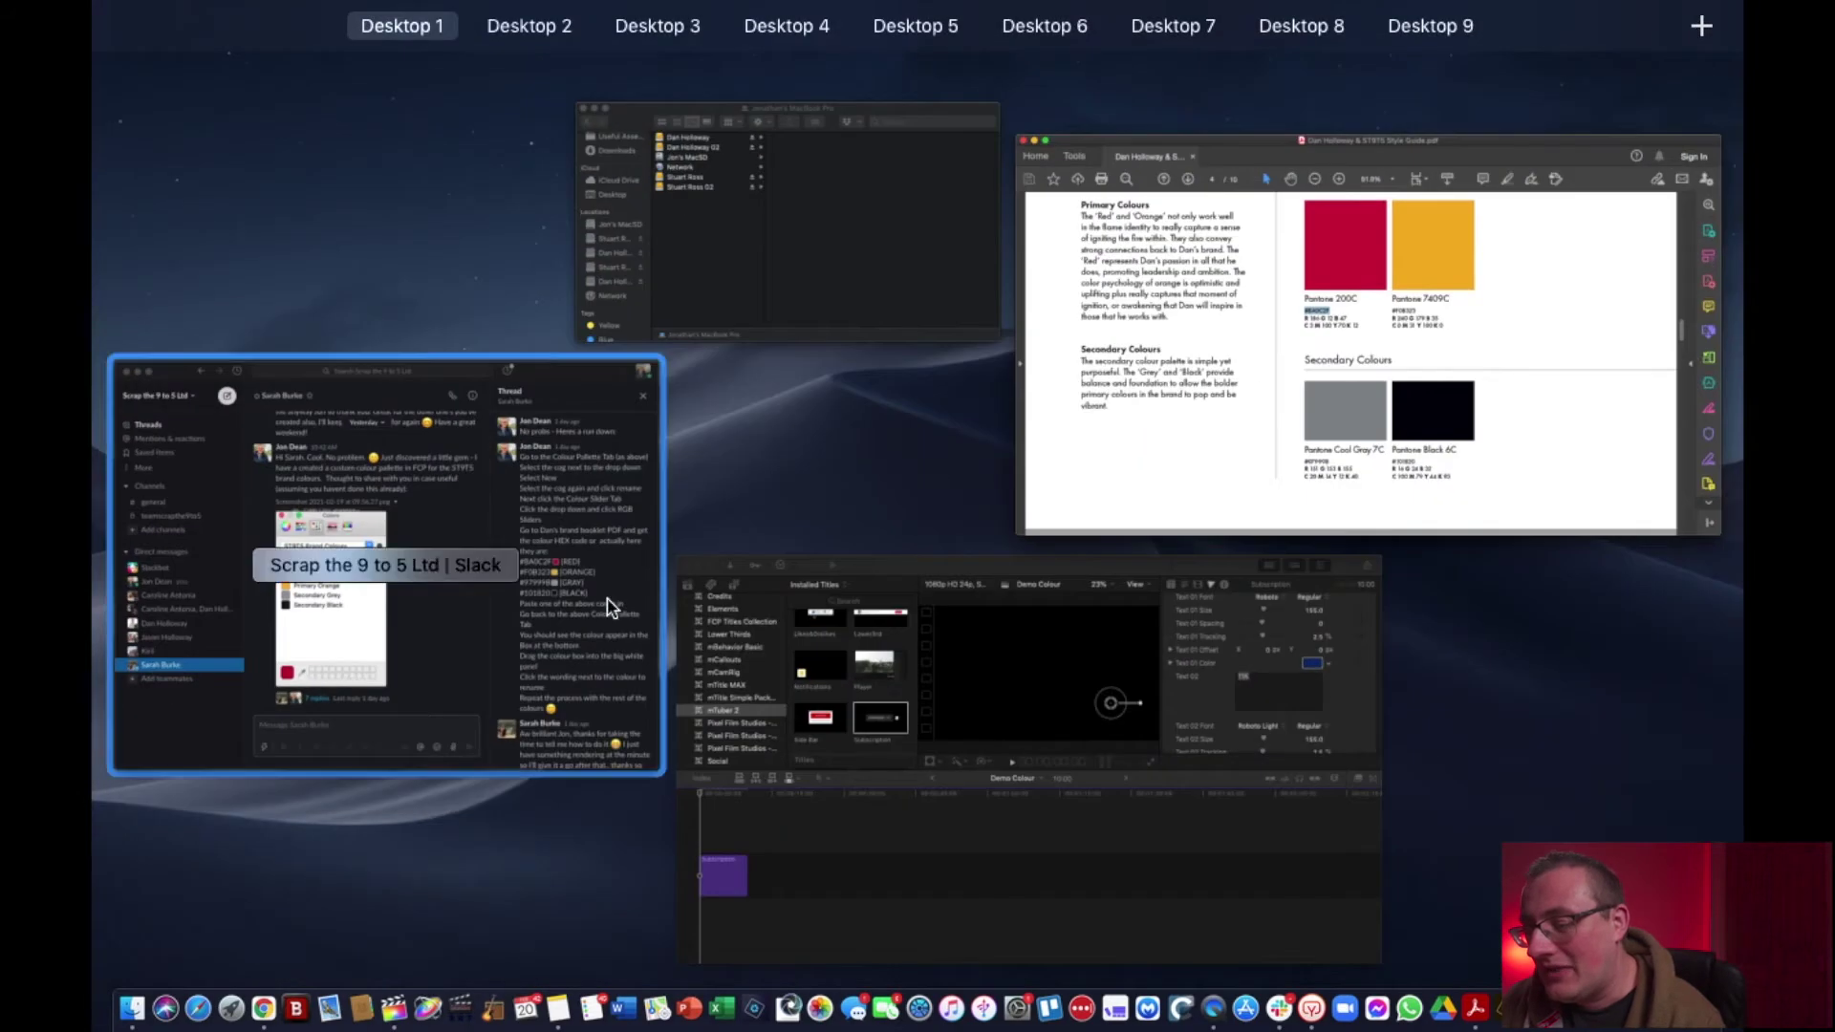
left_click(979, 777)
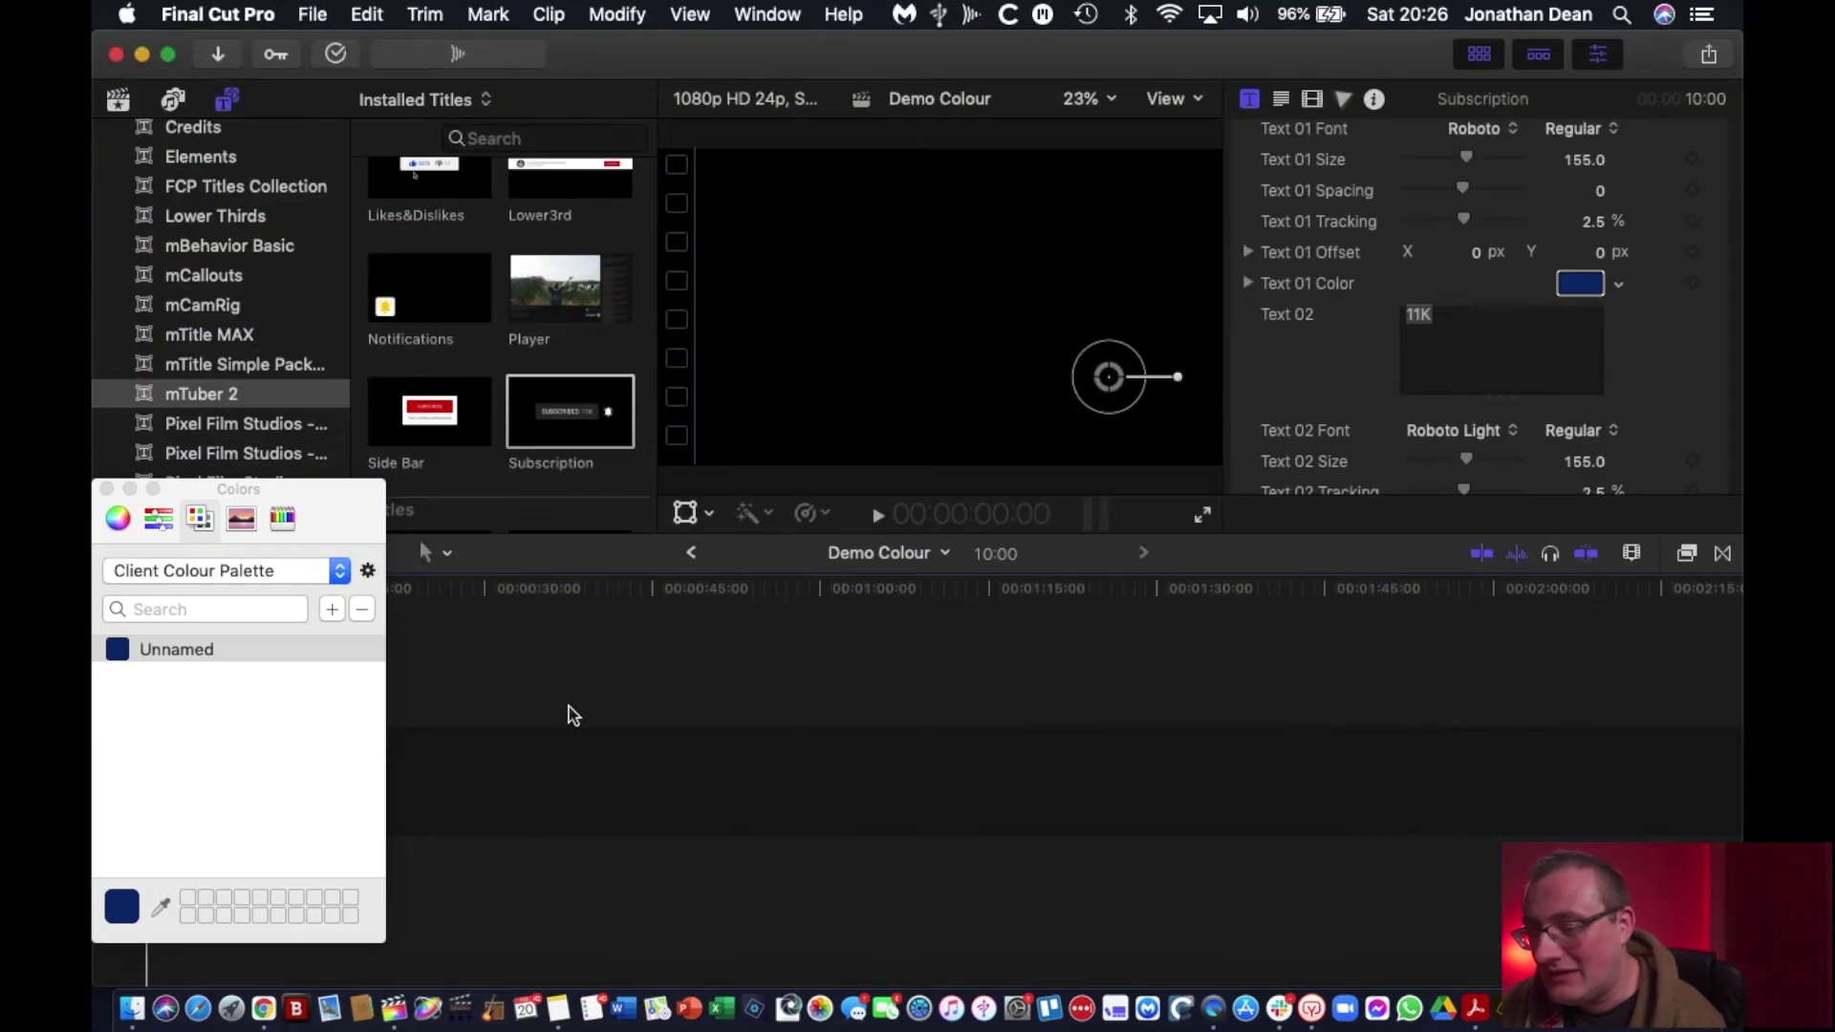
Step: Switch the Colors window to RGB Sliders and paste BA0C2F into the Hex Color field
left_click(159, 521)
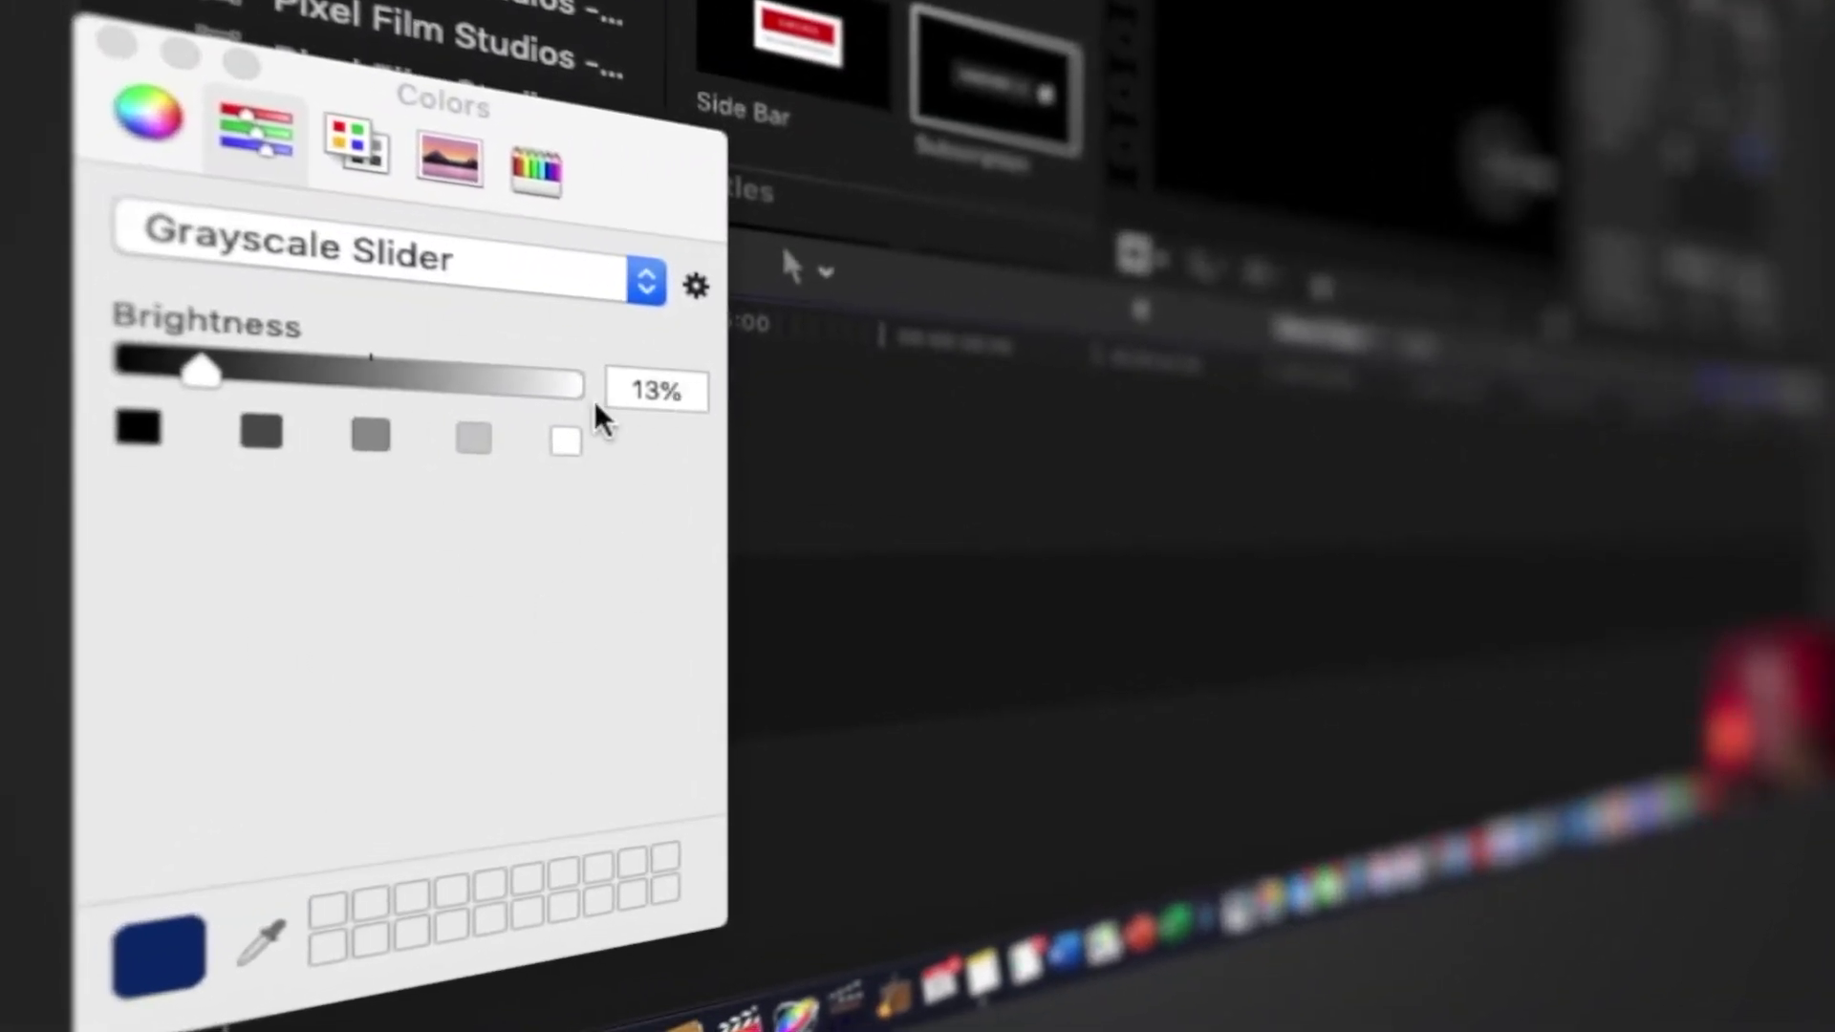
left_click(644, 297)
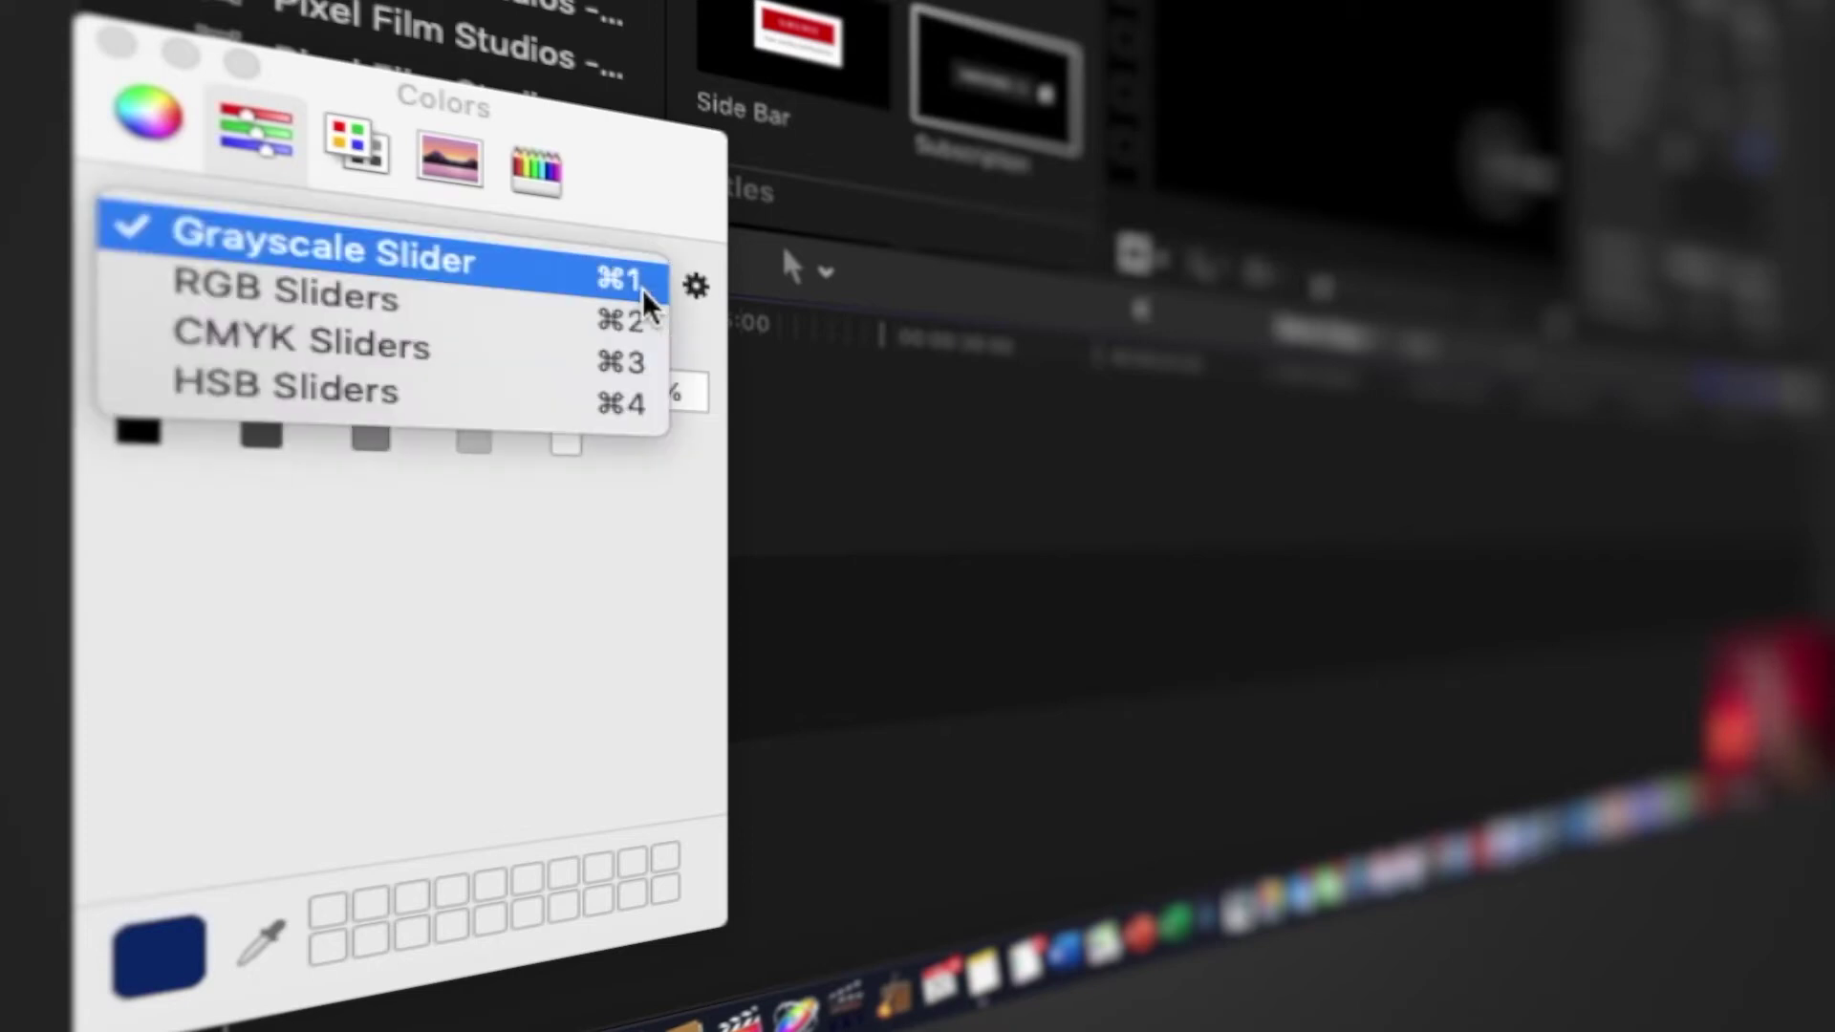
left_click(527, 334)
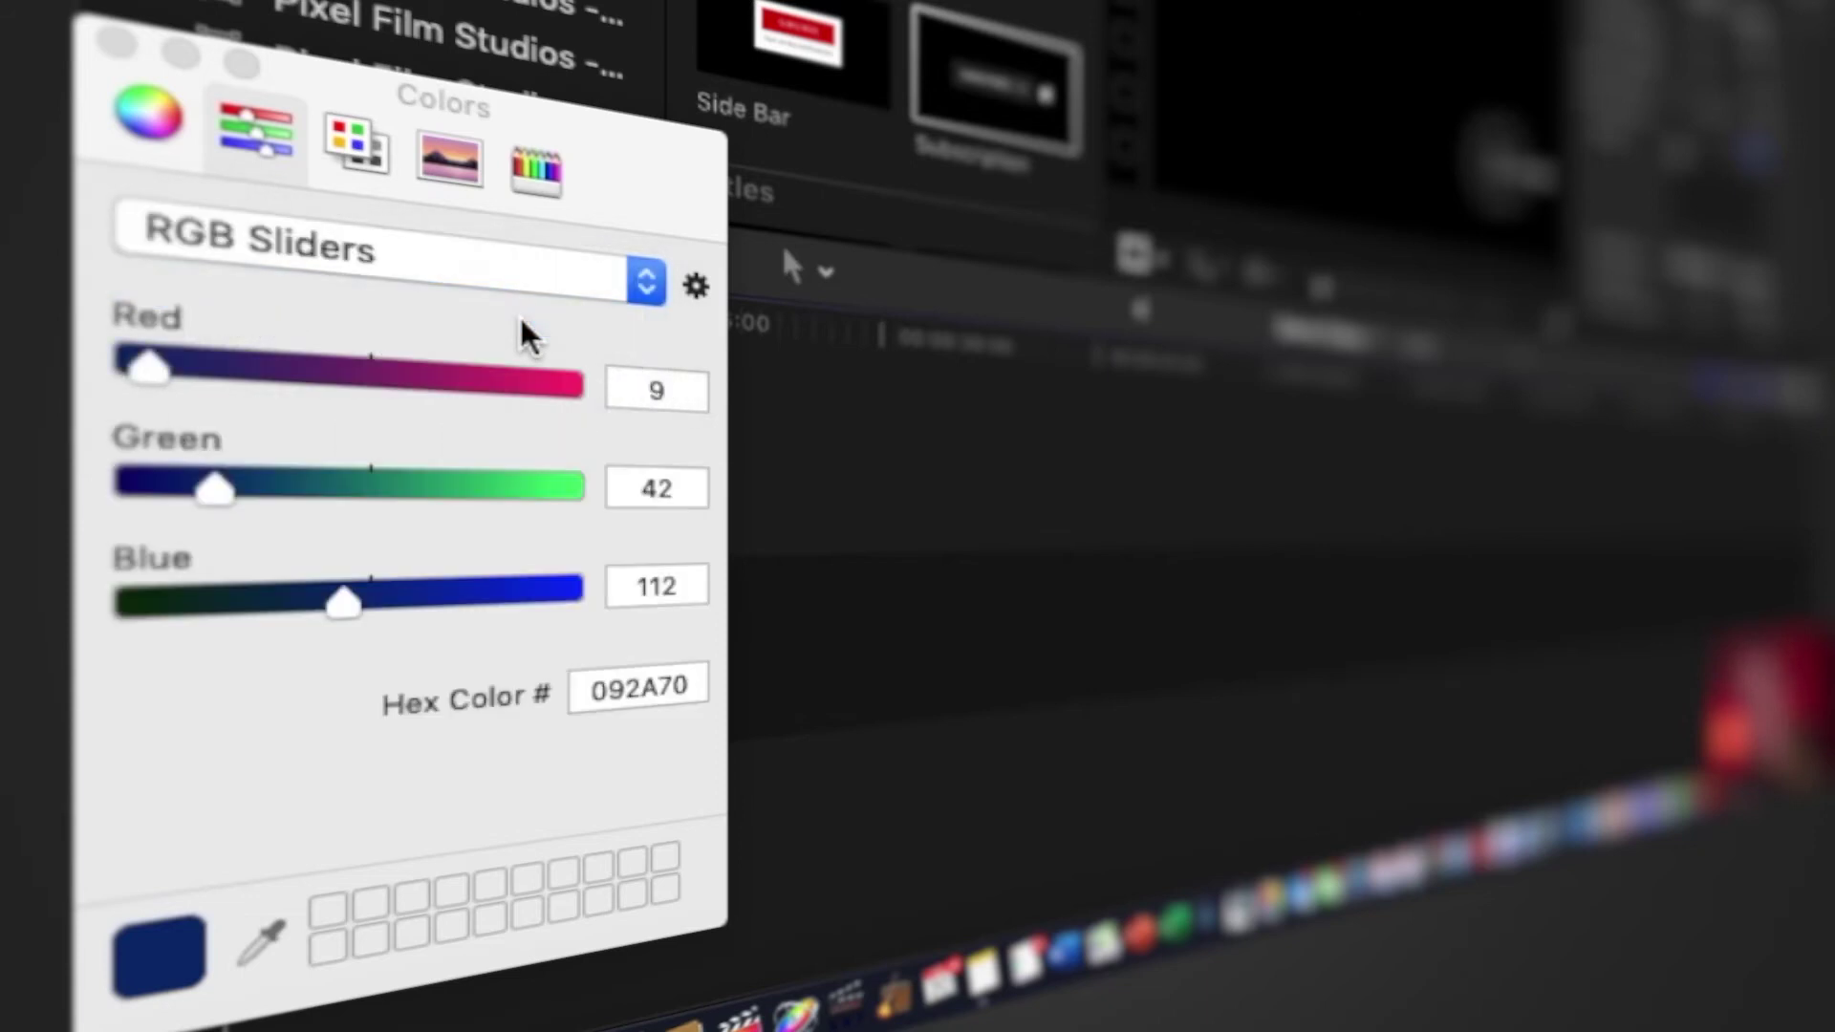
left_click(681, 681)
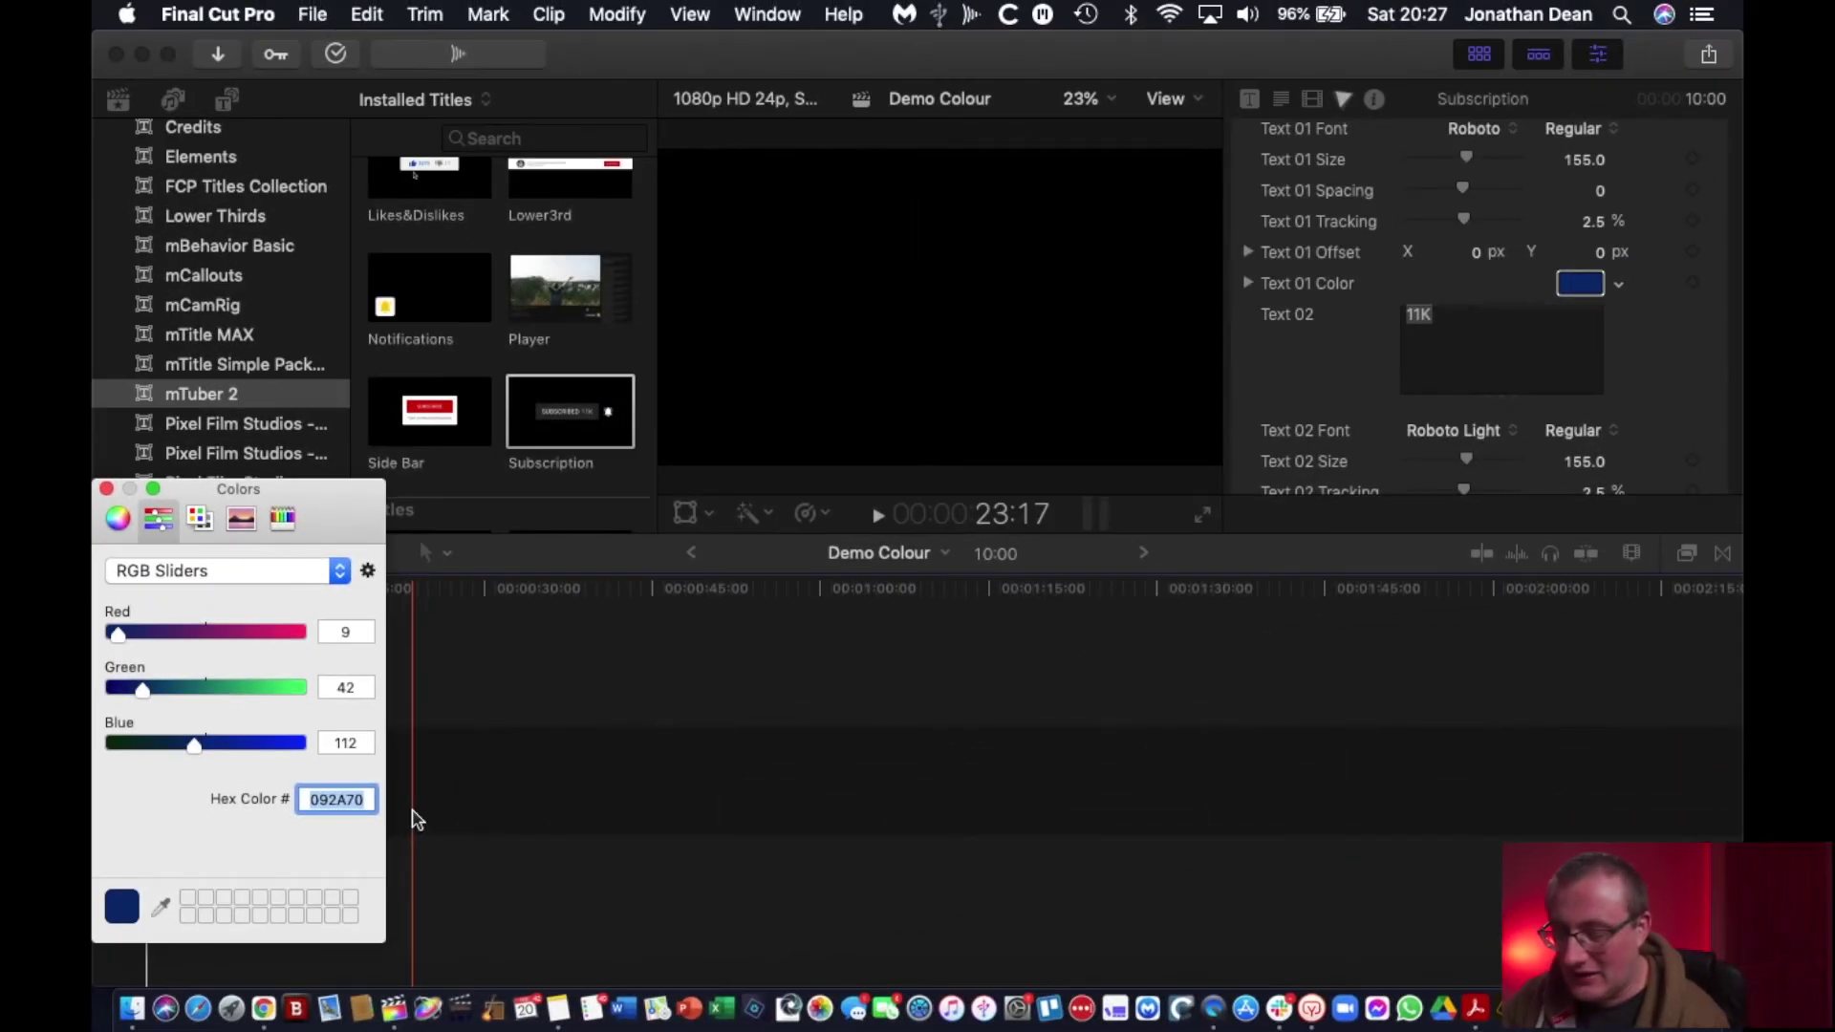
key("super+v")
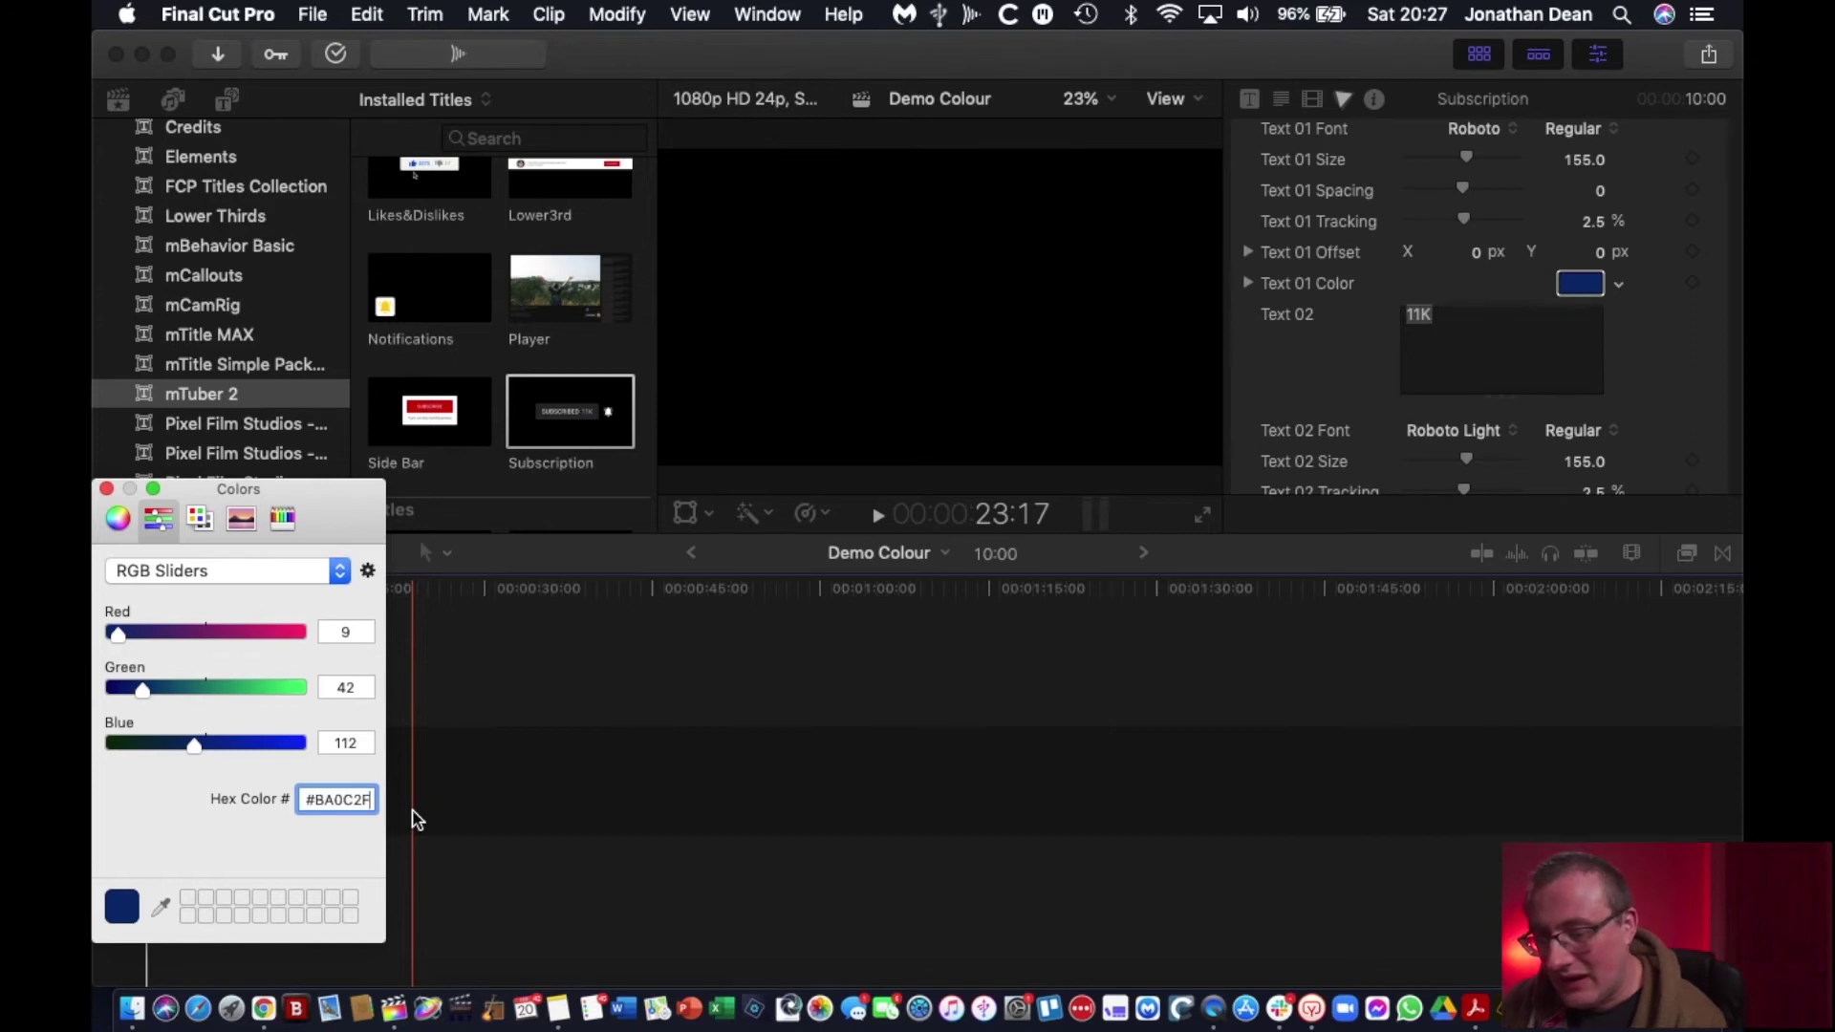
key("Return")
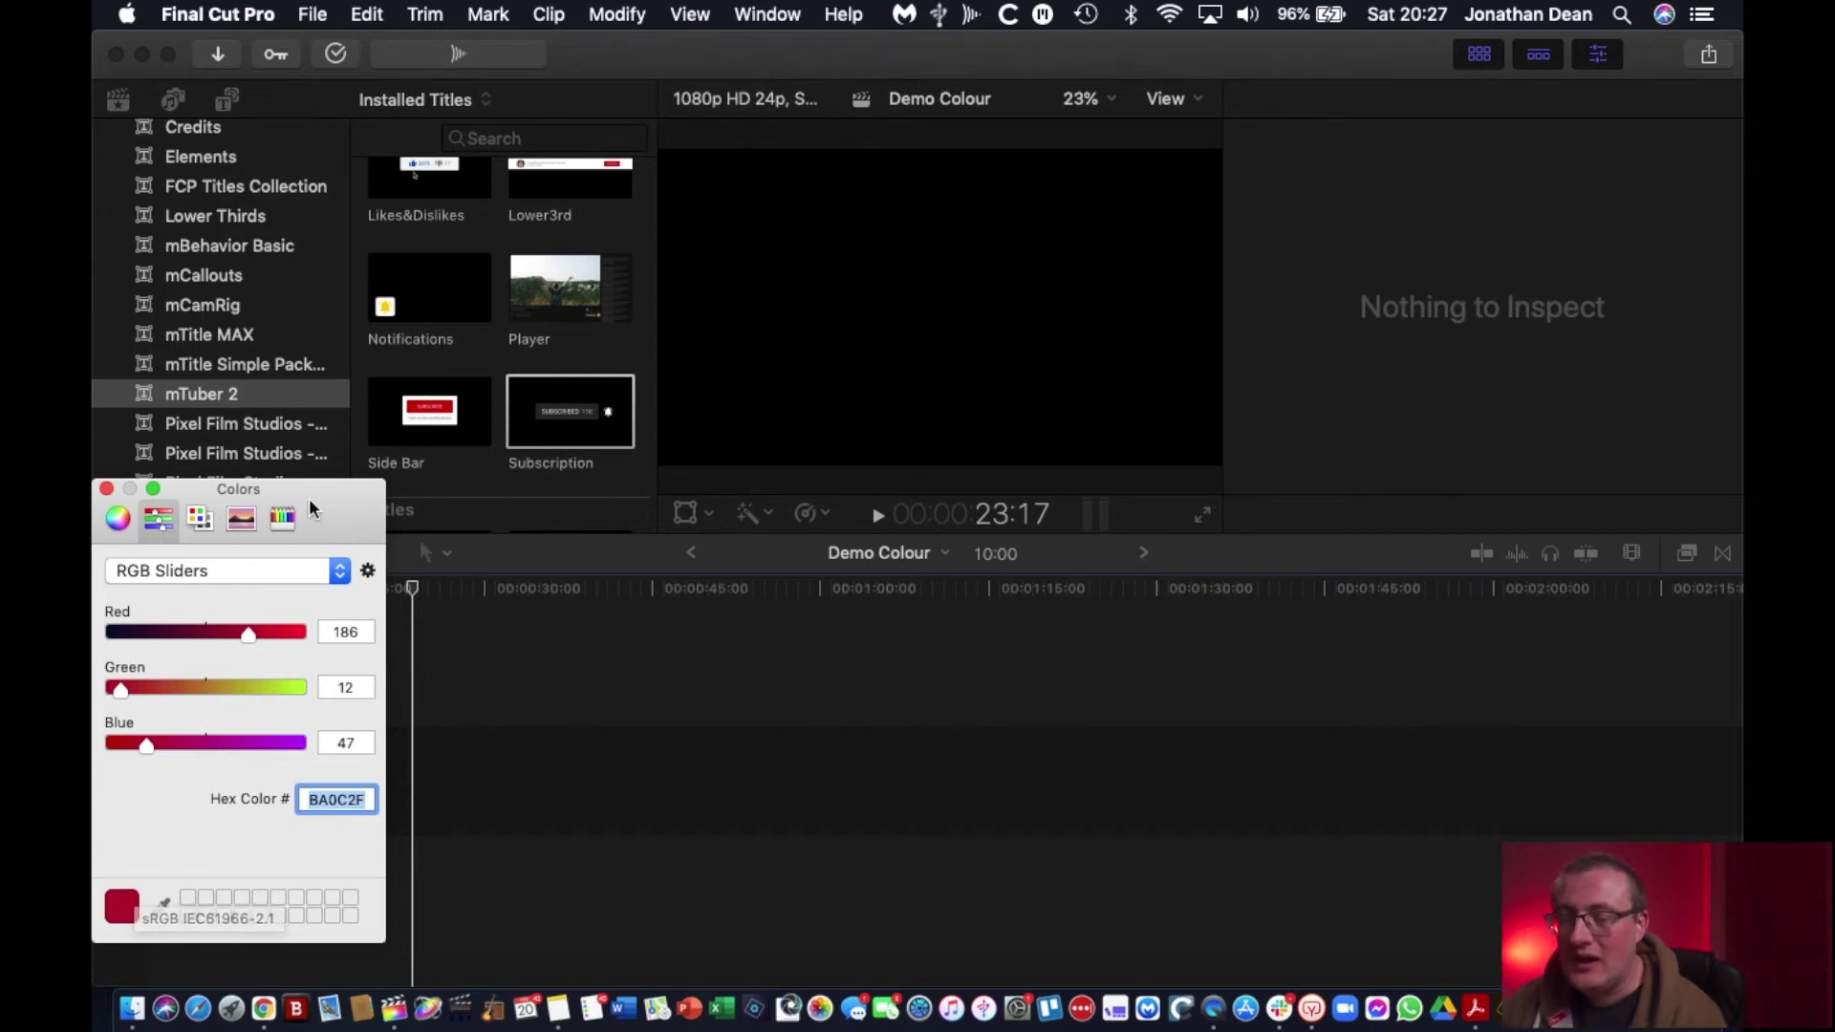
Step: Delete the unnamed blue colour from the Client Colour Palette
left_click(201, 521)
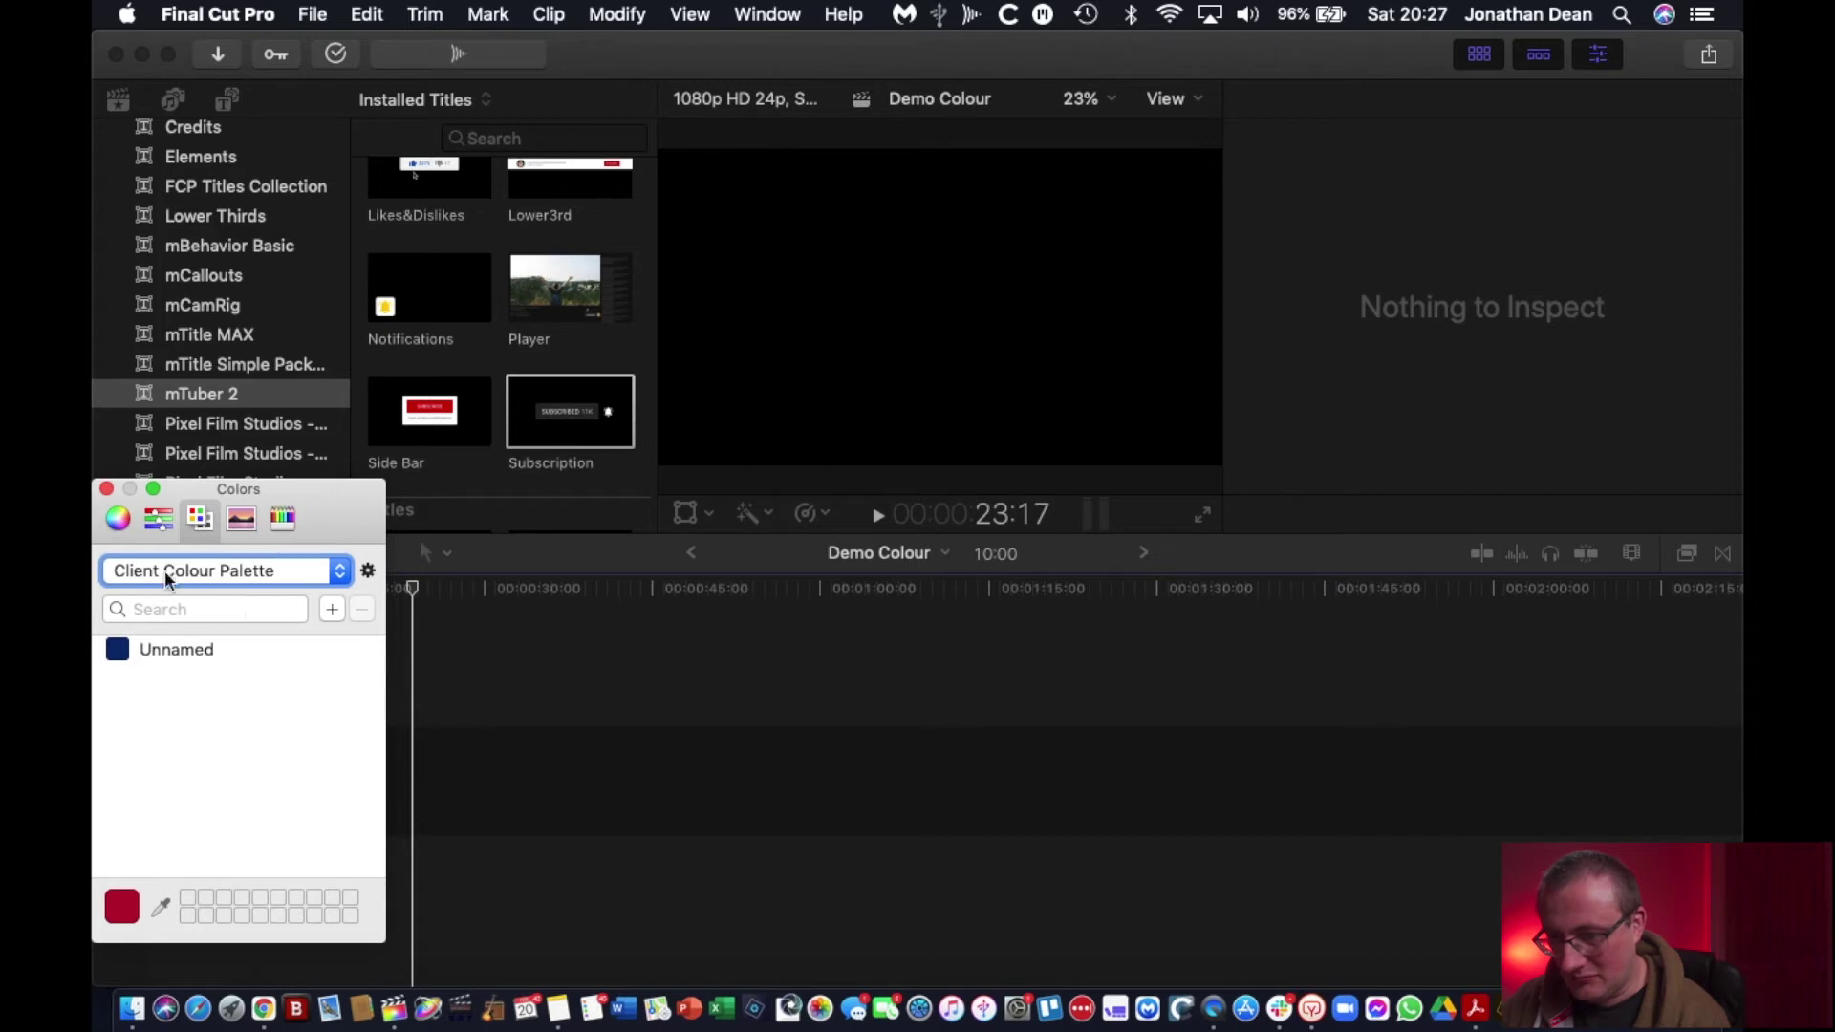
left_click(182, 650)
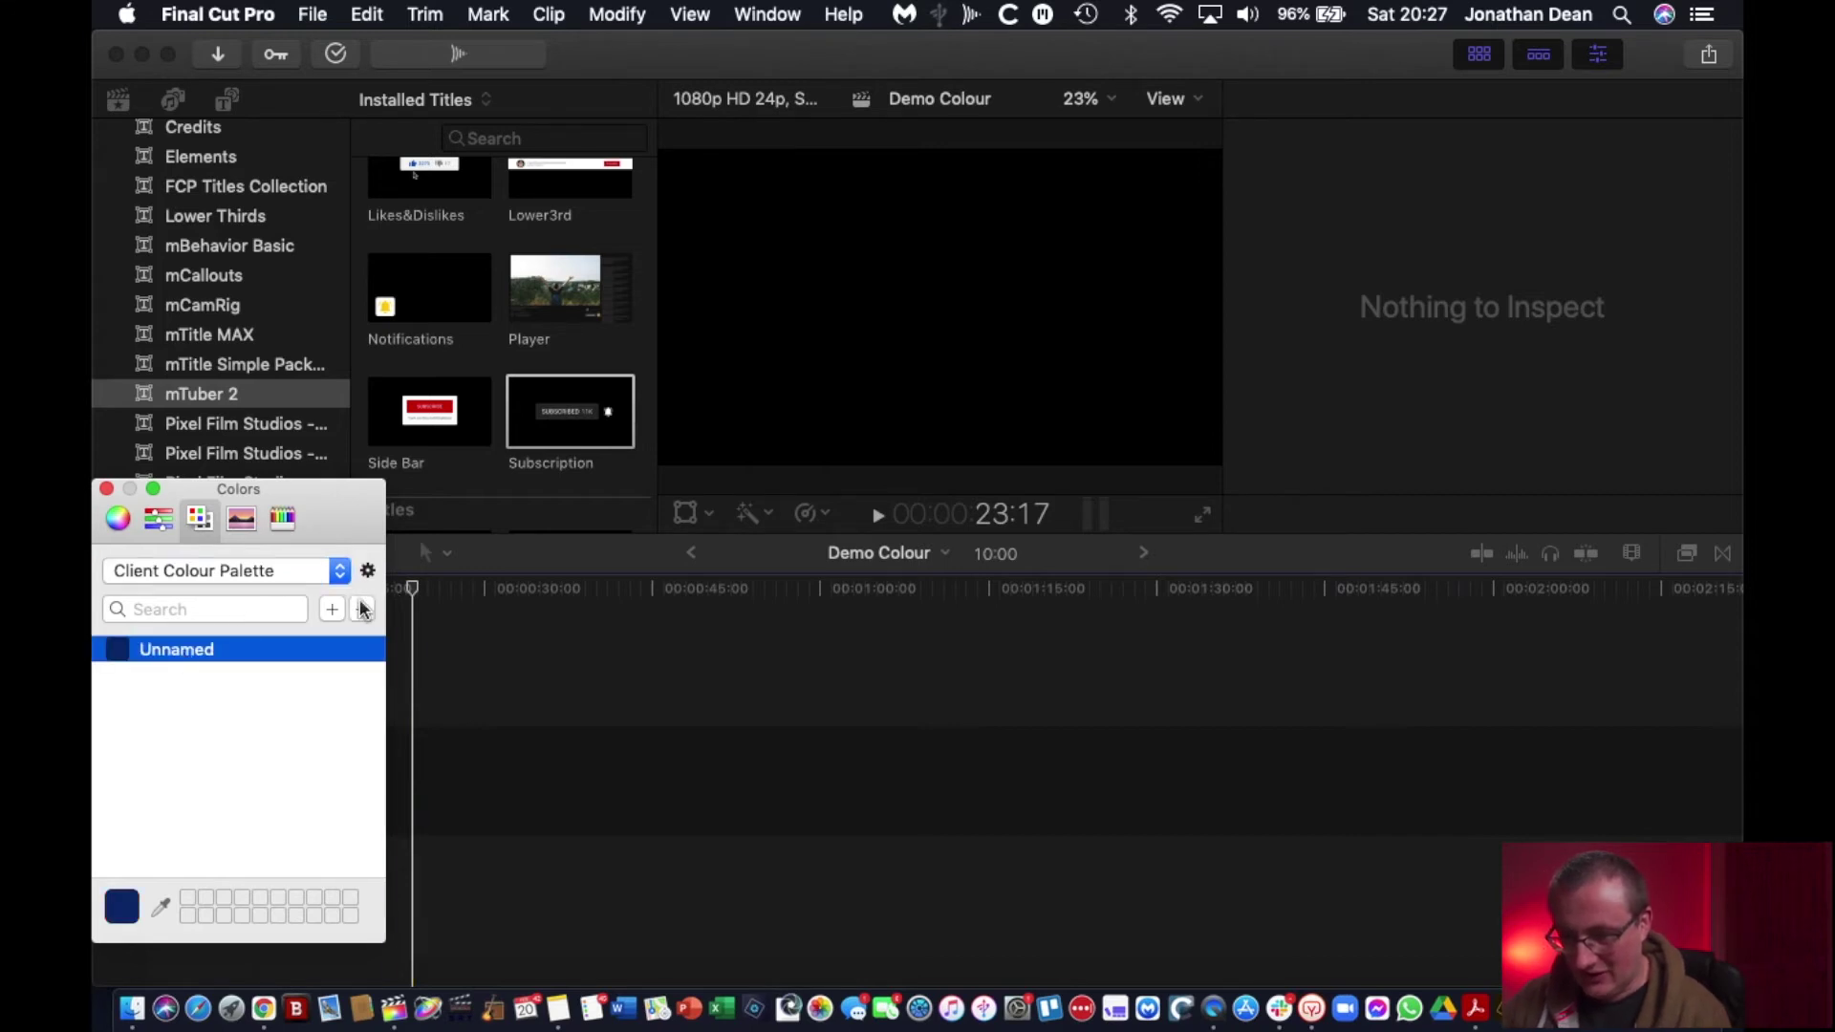
left_click(362, 609)
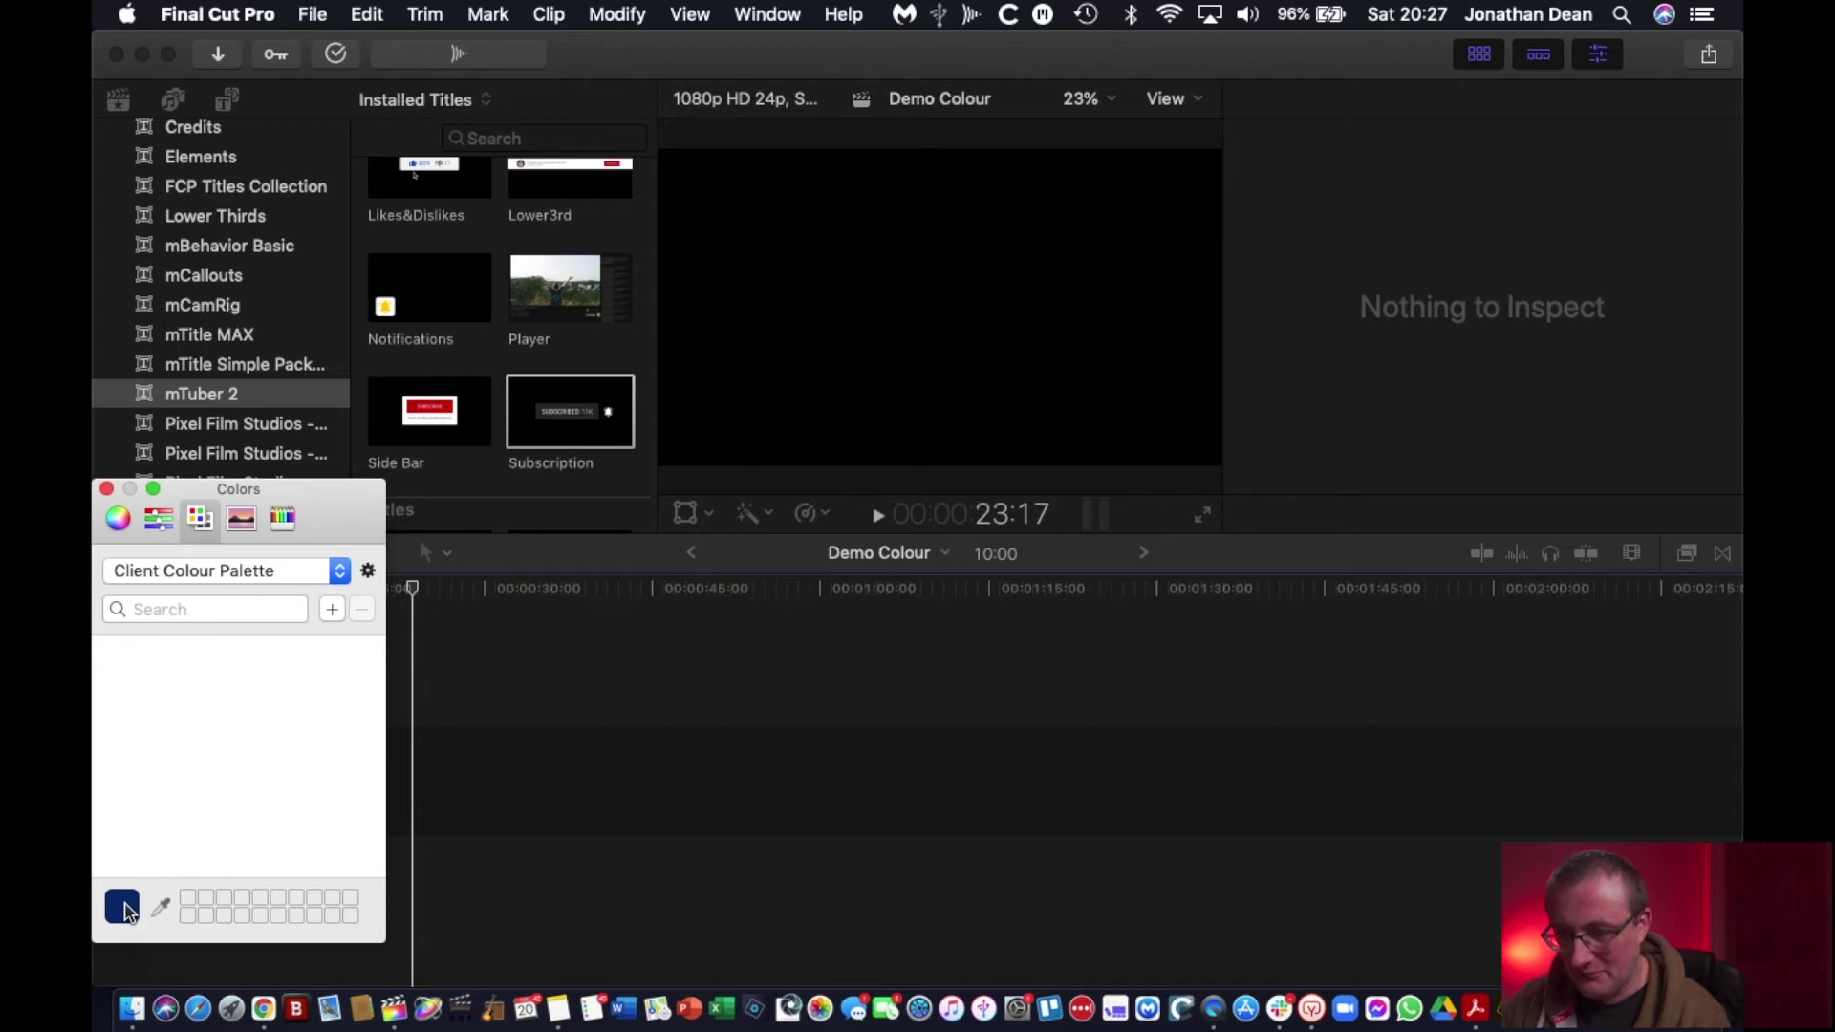
Step: Re-enter hex BA0C2F on RGB Sliders and add the red to the palette
left_click(158, 520)
left_click(357, 798)
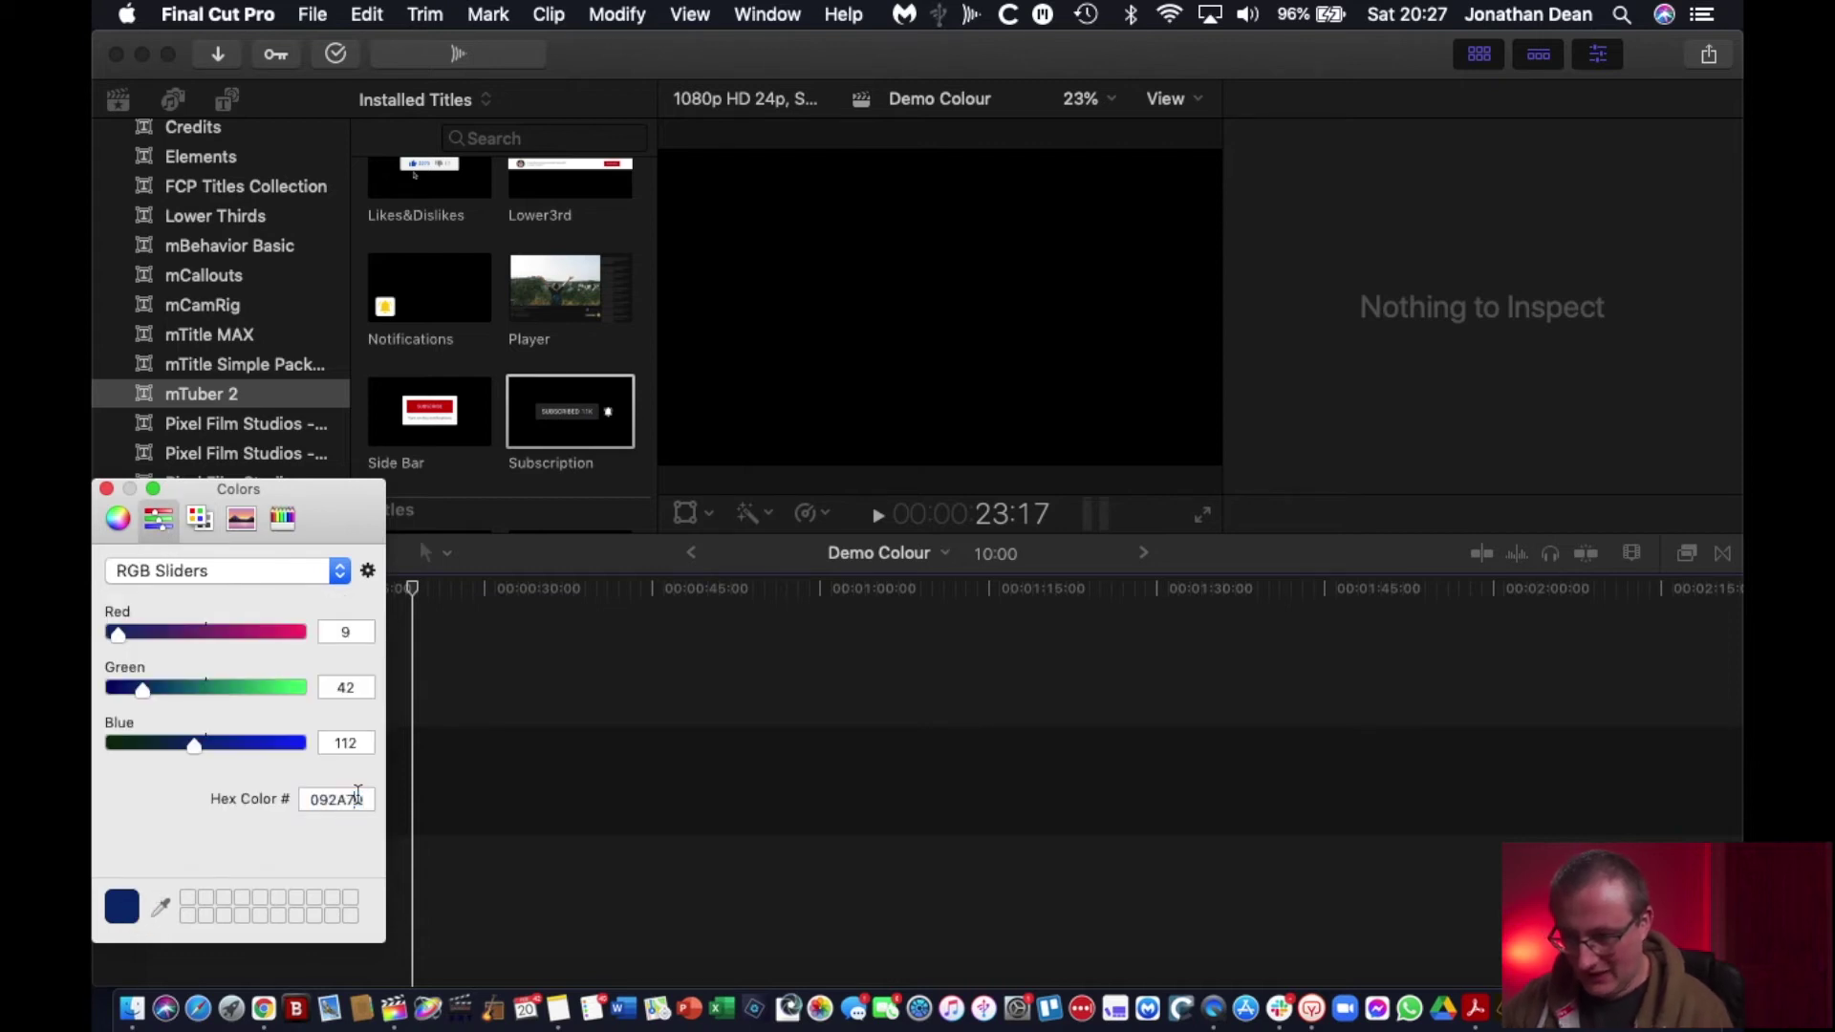
left_click_drag(367, 793, 138, 758)
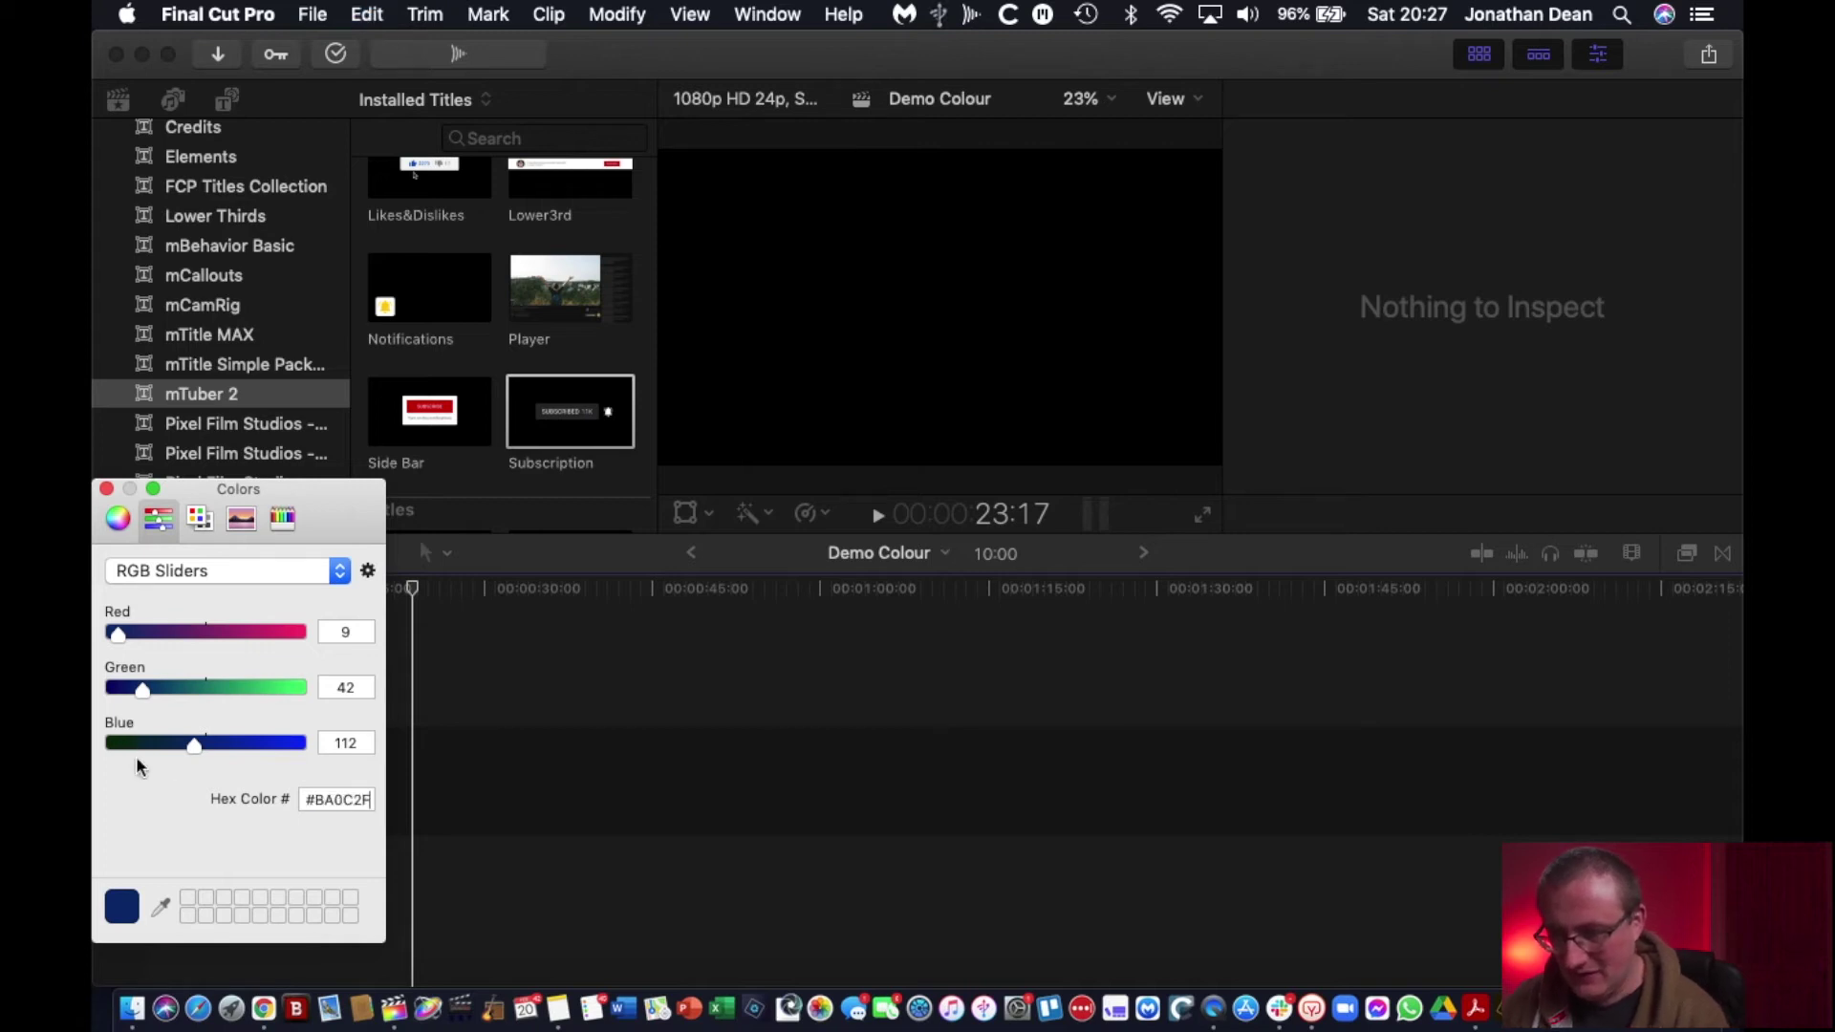
type("BA0C2F")
key("Return")
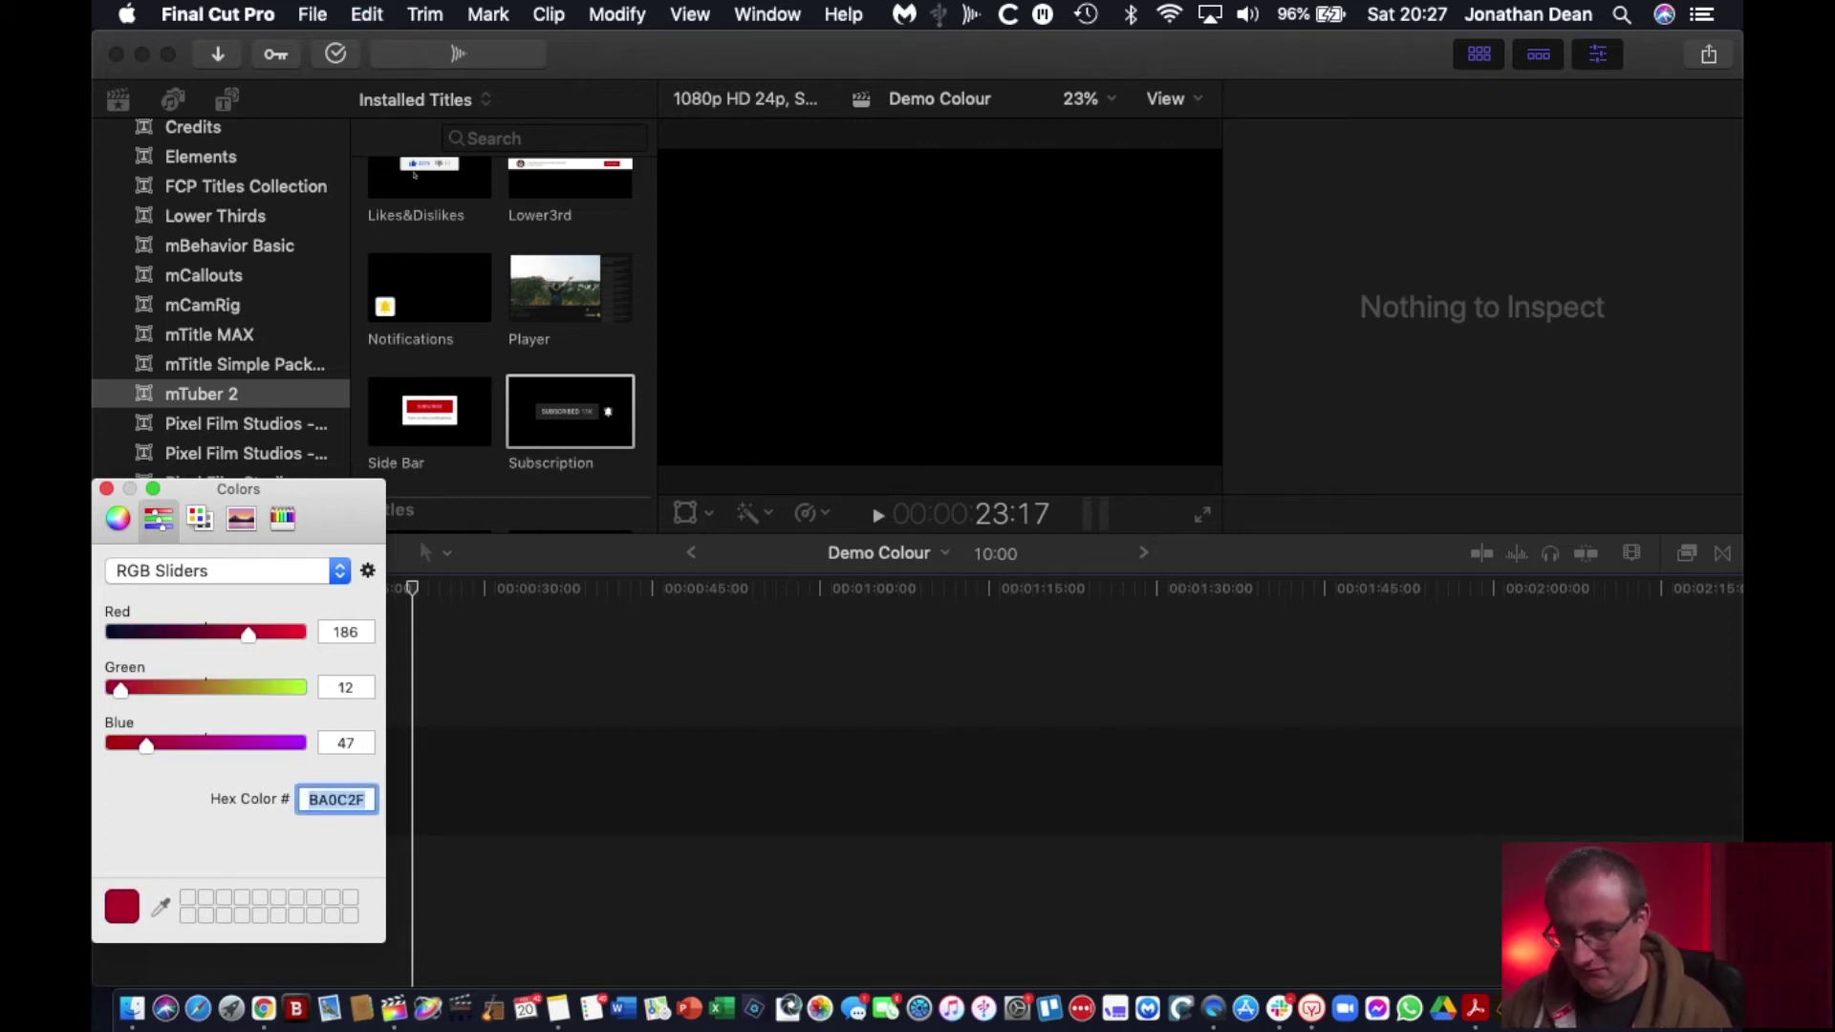
left_click(201, 528)
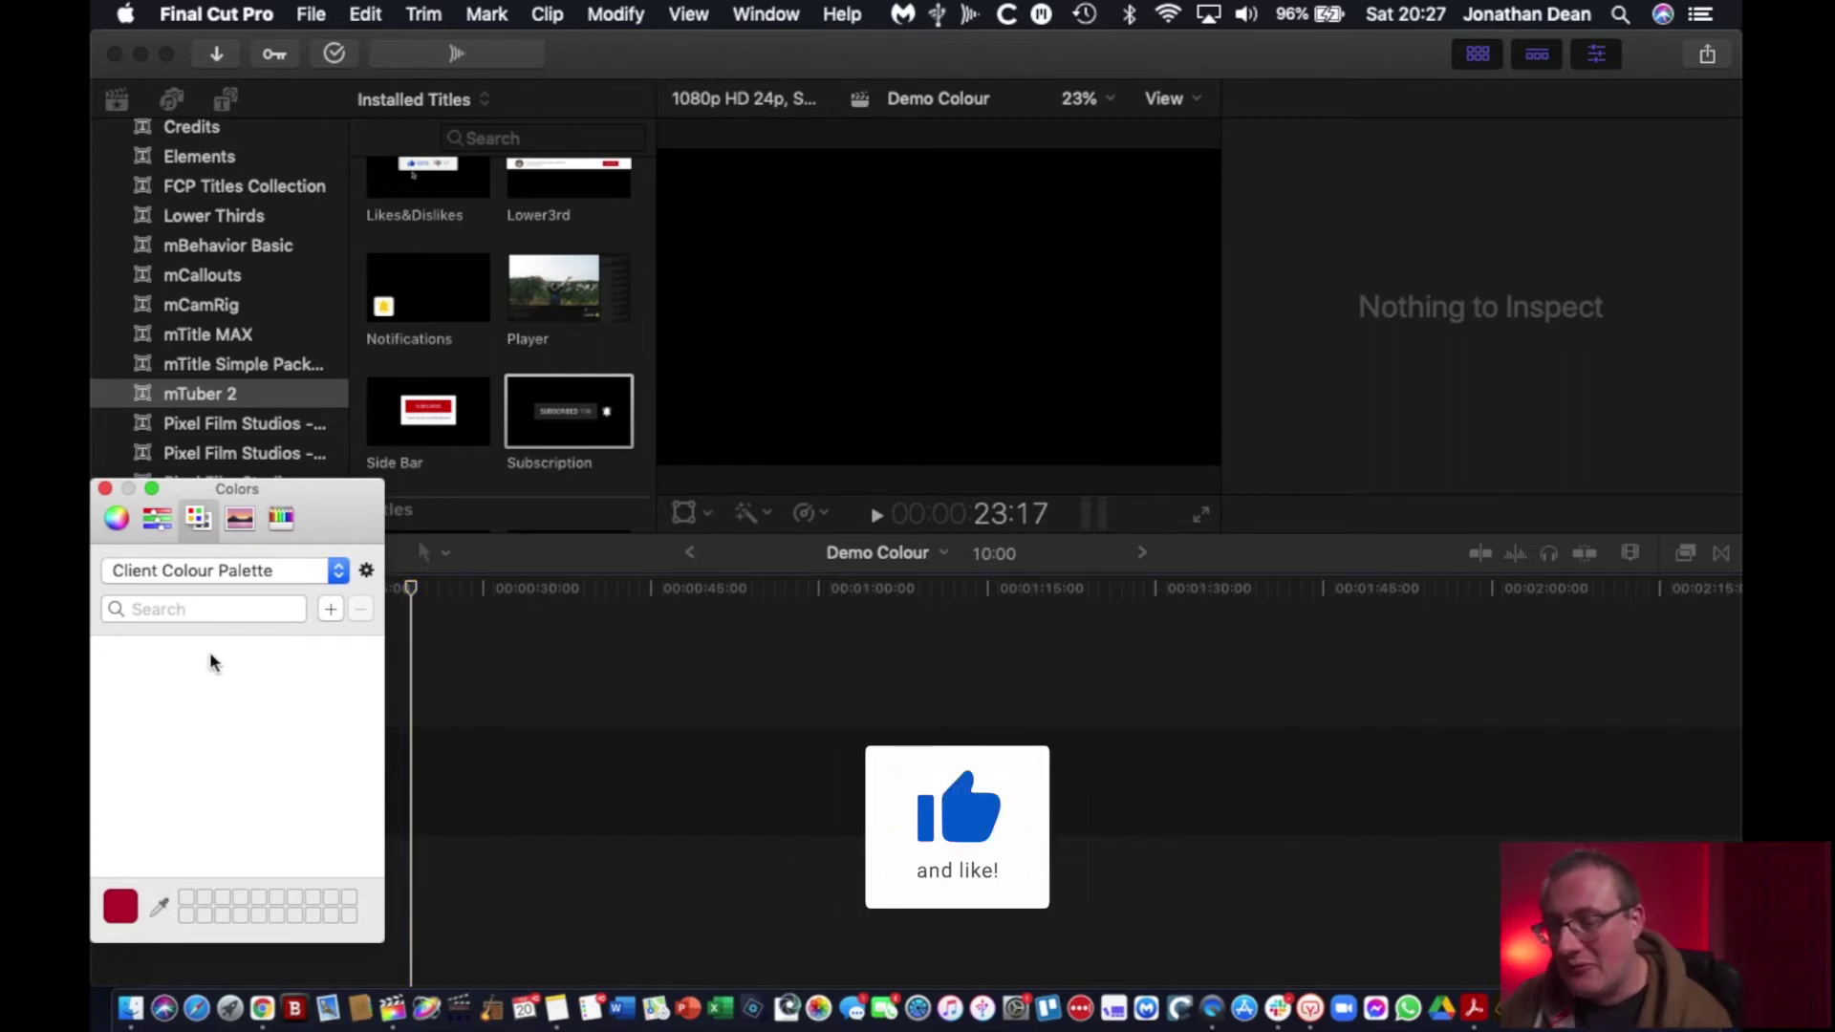
left_click_drag(120, 906, 186, 729)
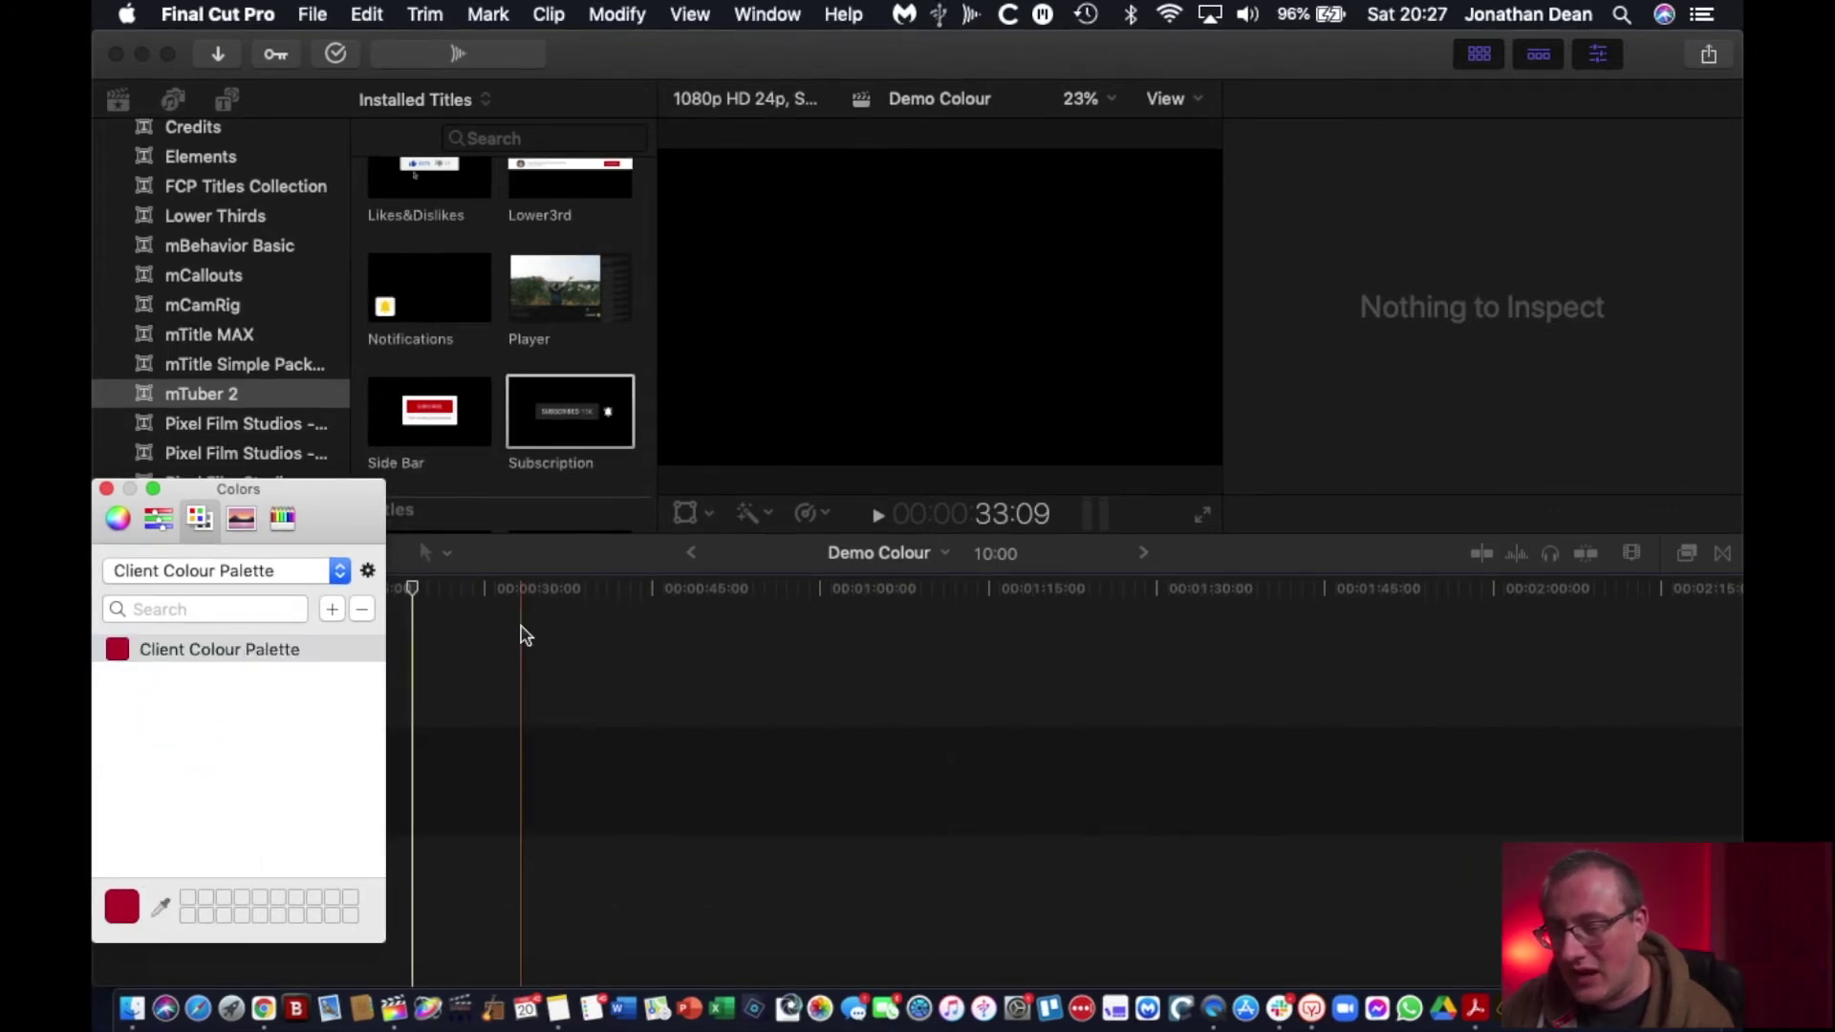
Step: Switch to the style guide PDF and scroll up to the Colour Palette page
key("ctrl+Up")
left_click(647, 308)
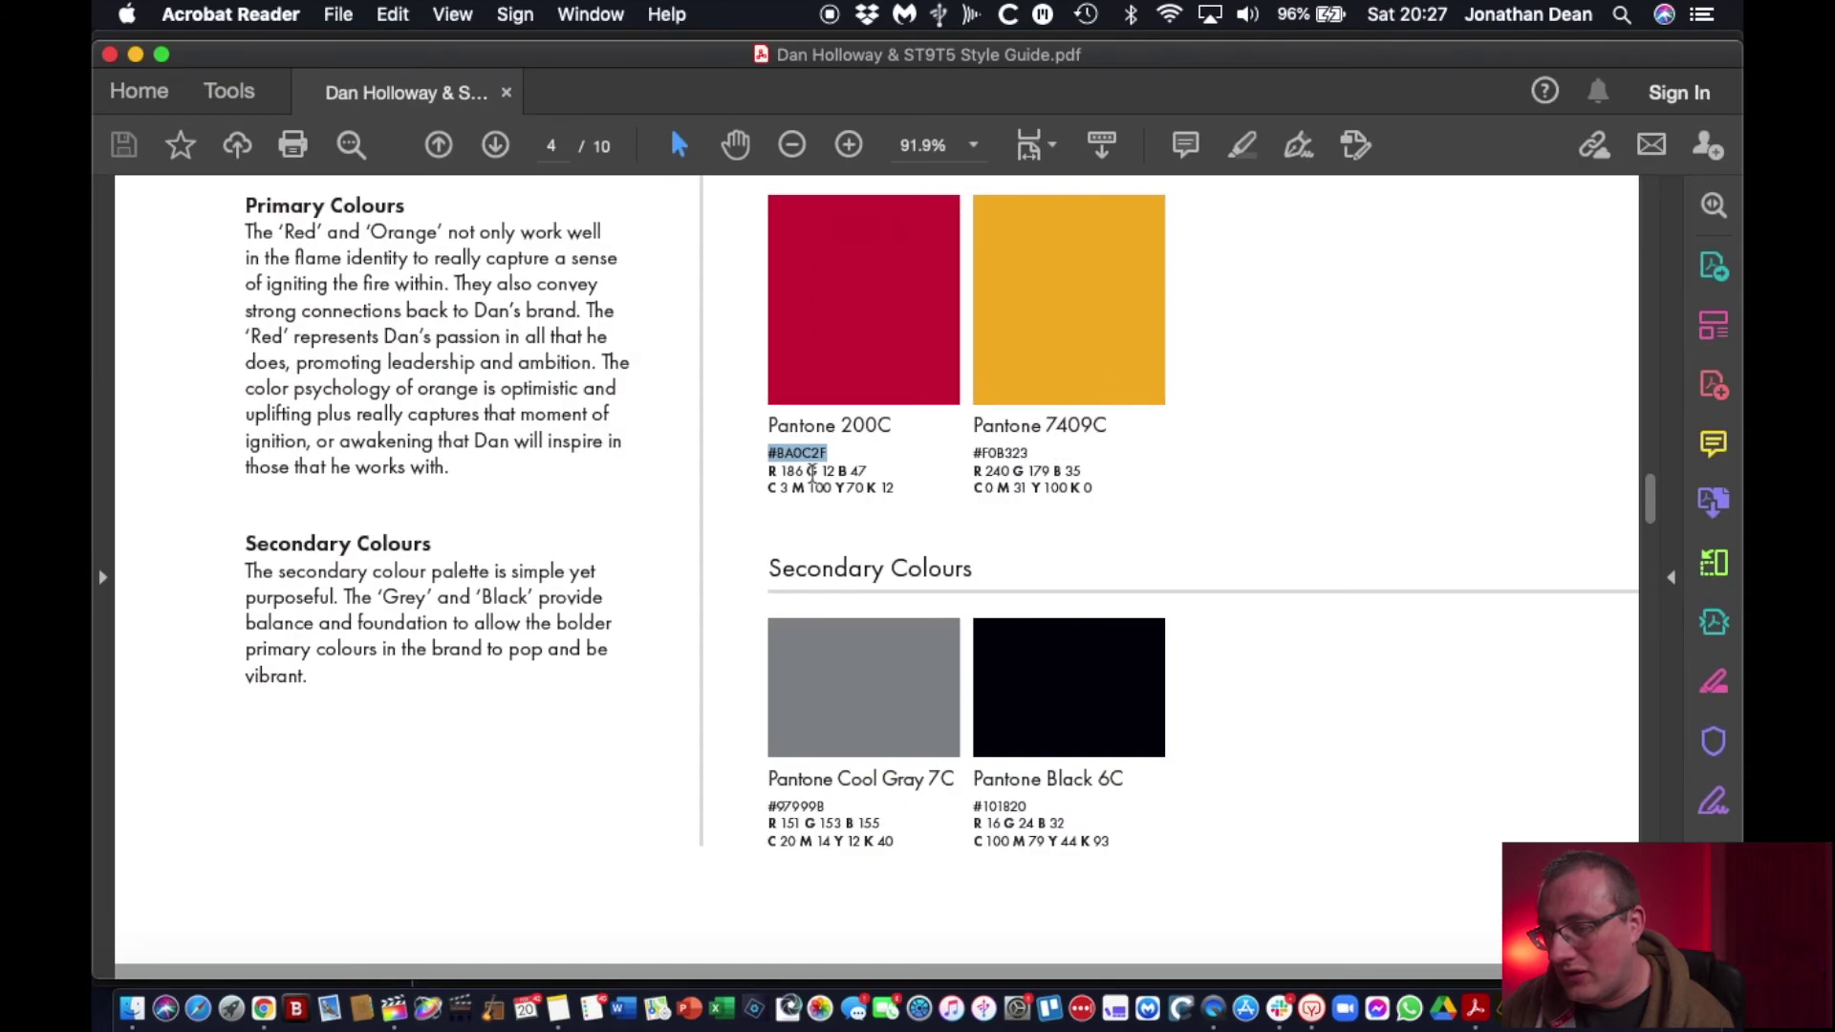
scroll(875, 411, "up", 2)
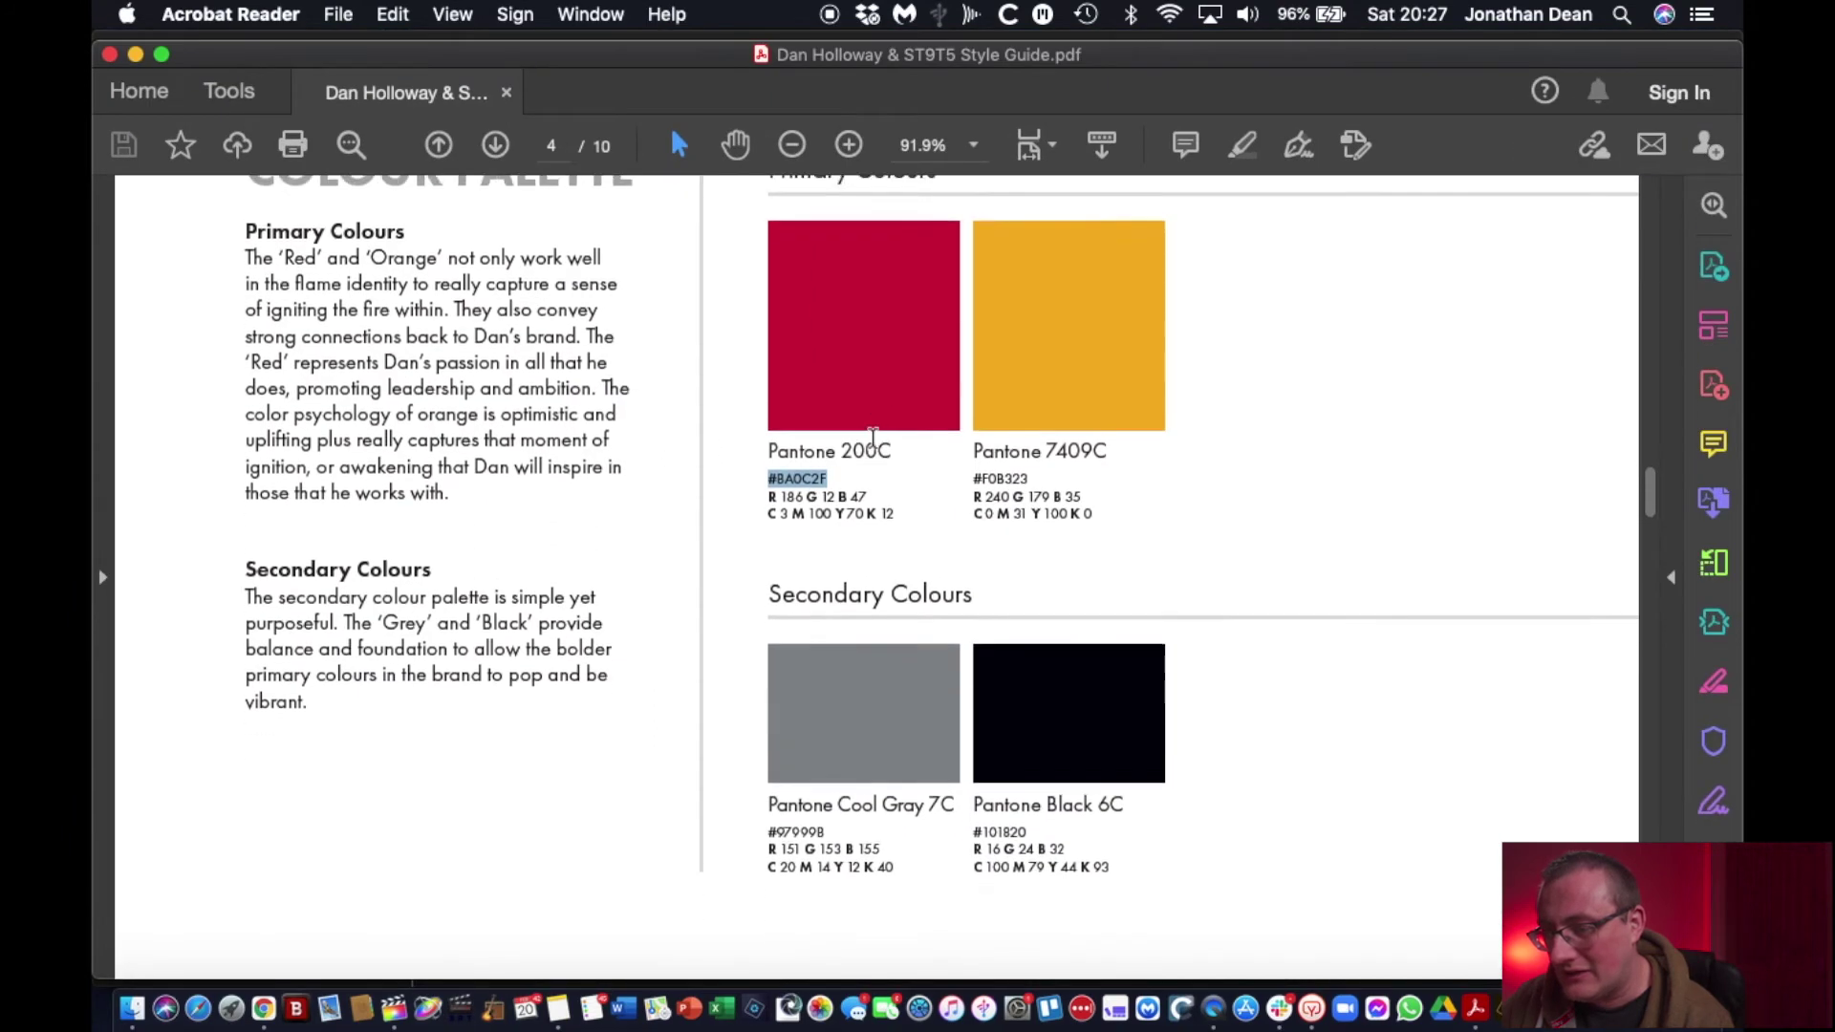
scroll(873, 438, "up", 1)
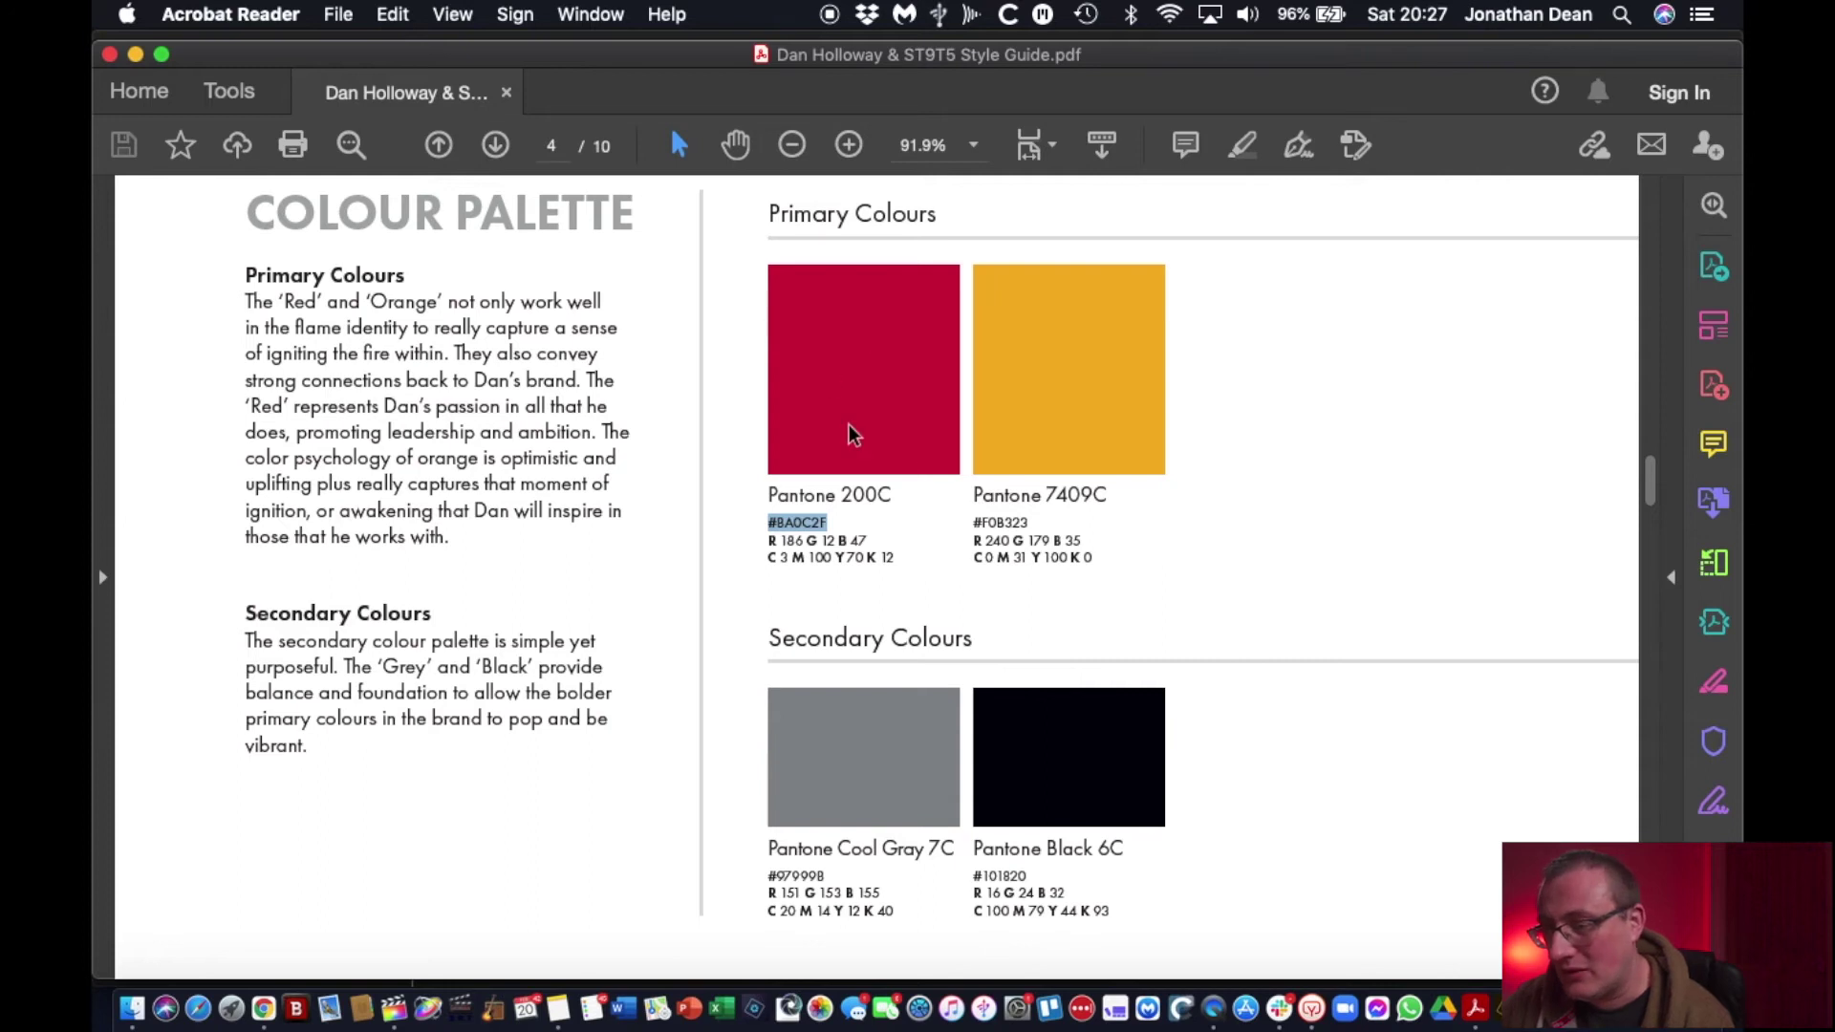
key("ctrl+Up")
Step: Back in Final Cut Pro, name the red palette entry 'Primary Red'
left_click(909, 697)
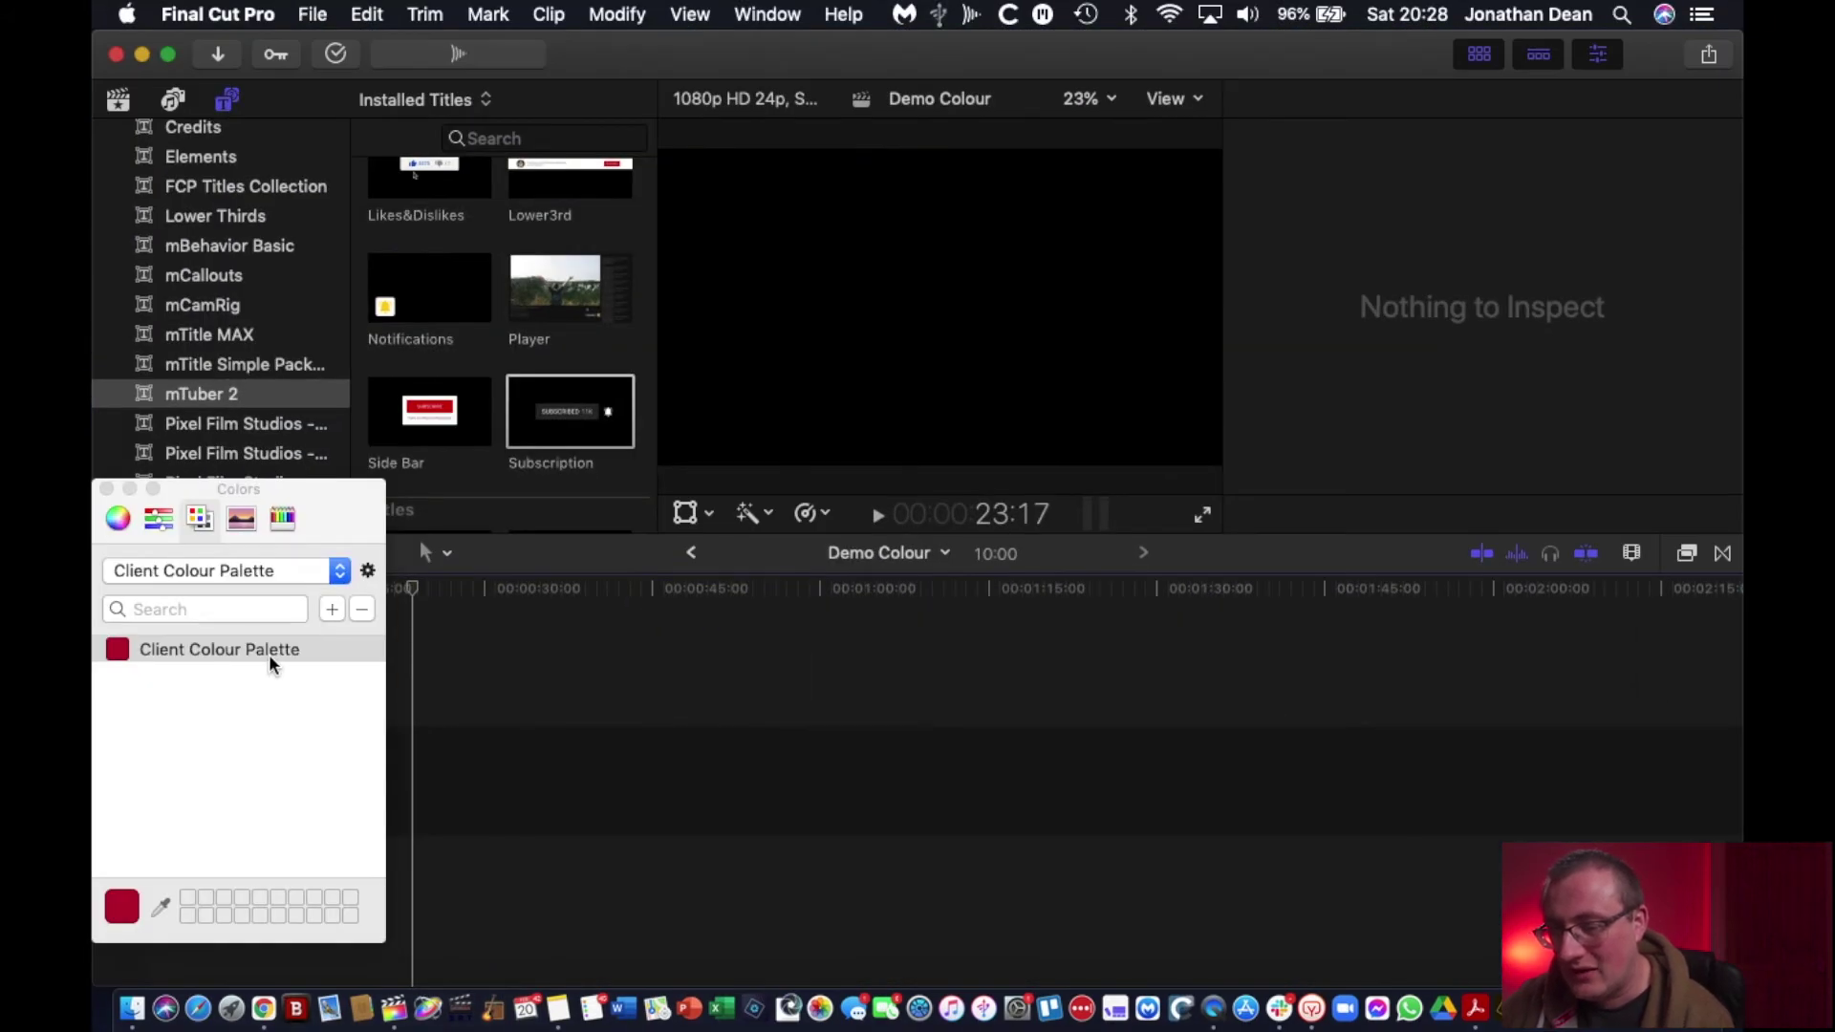
double_click(239, 652)
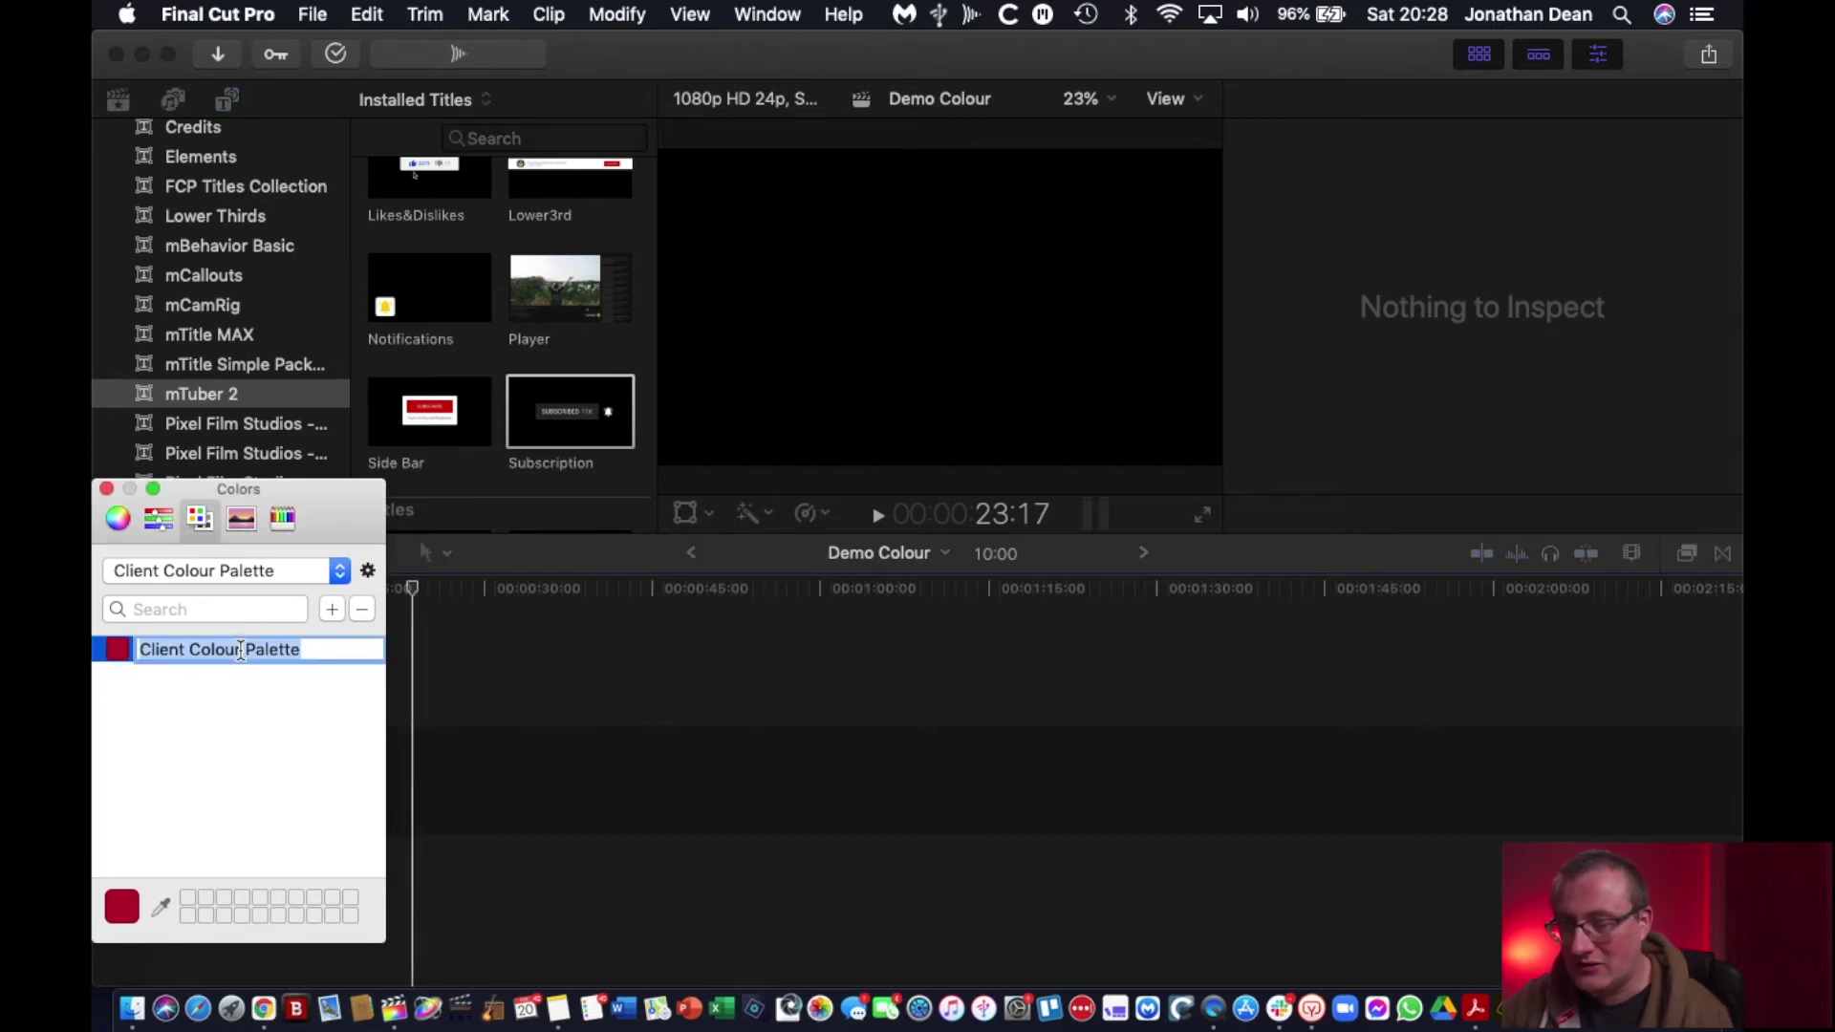
type("P")
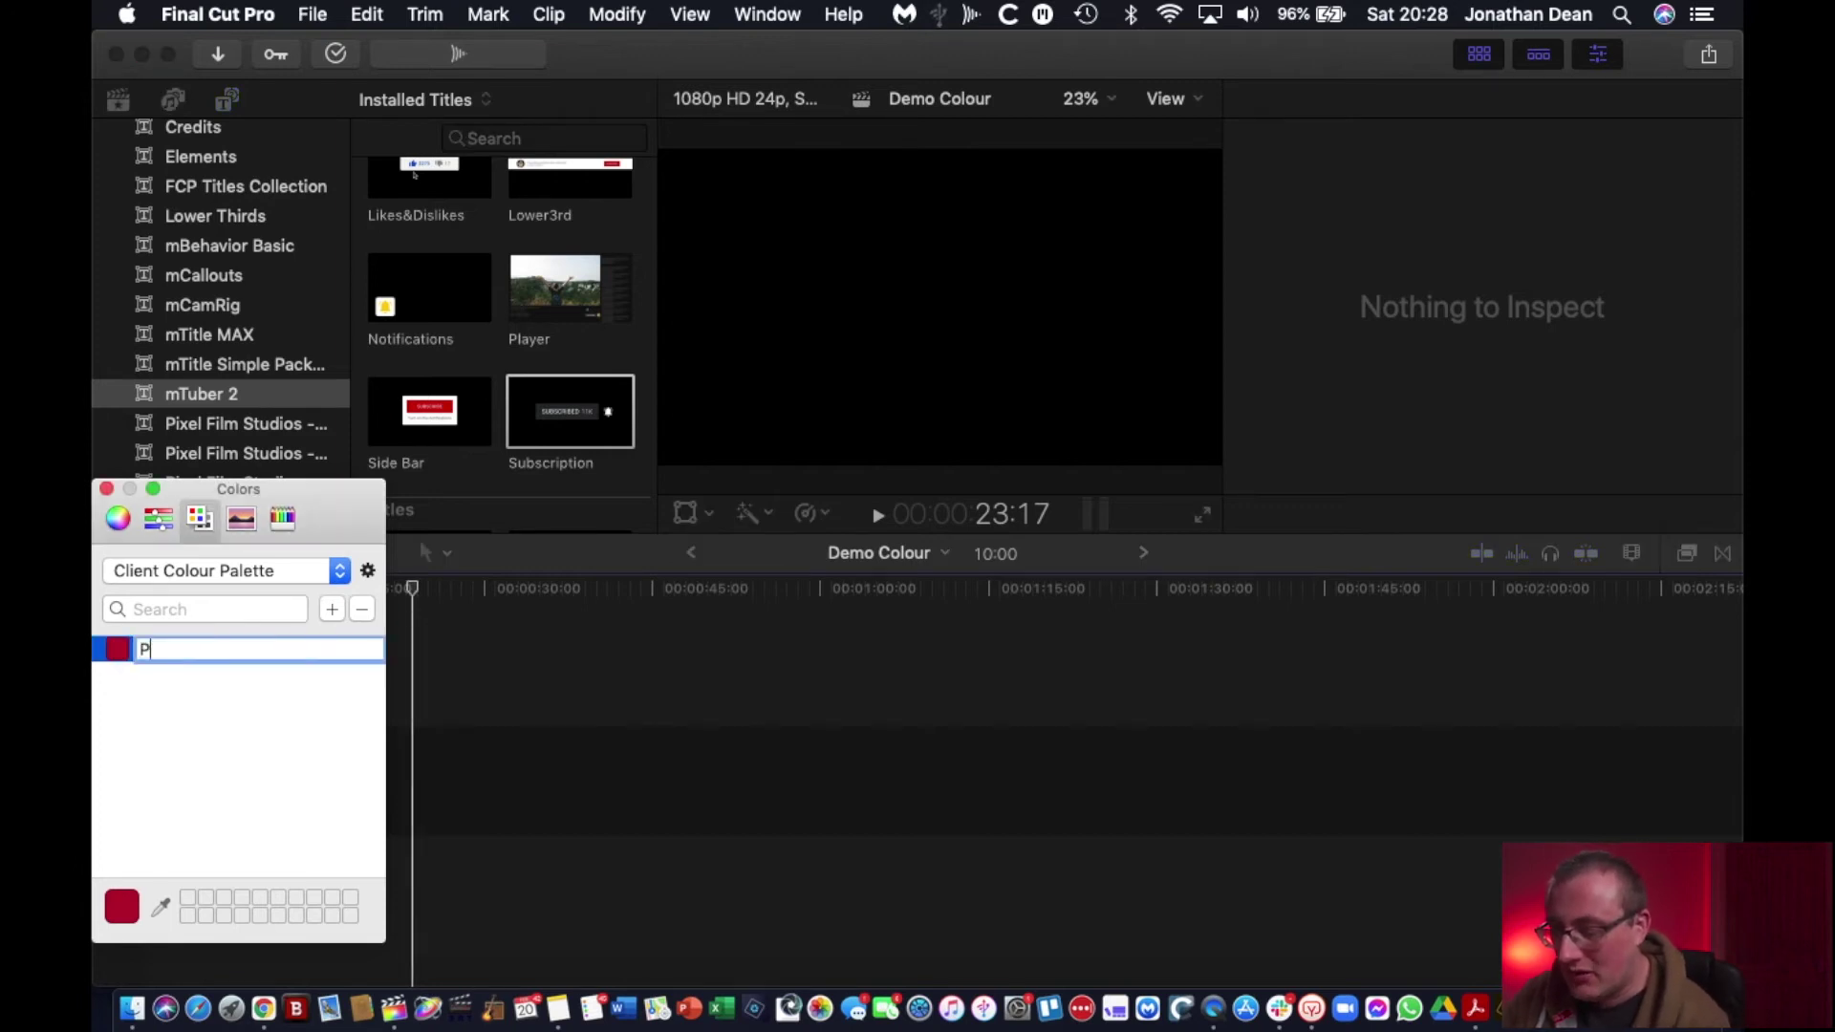
type("rimary Red")
key("Return")
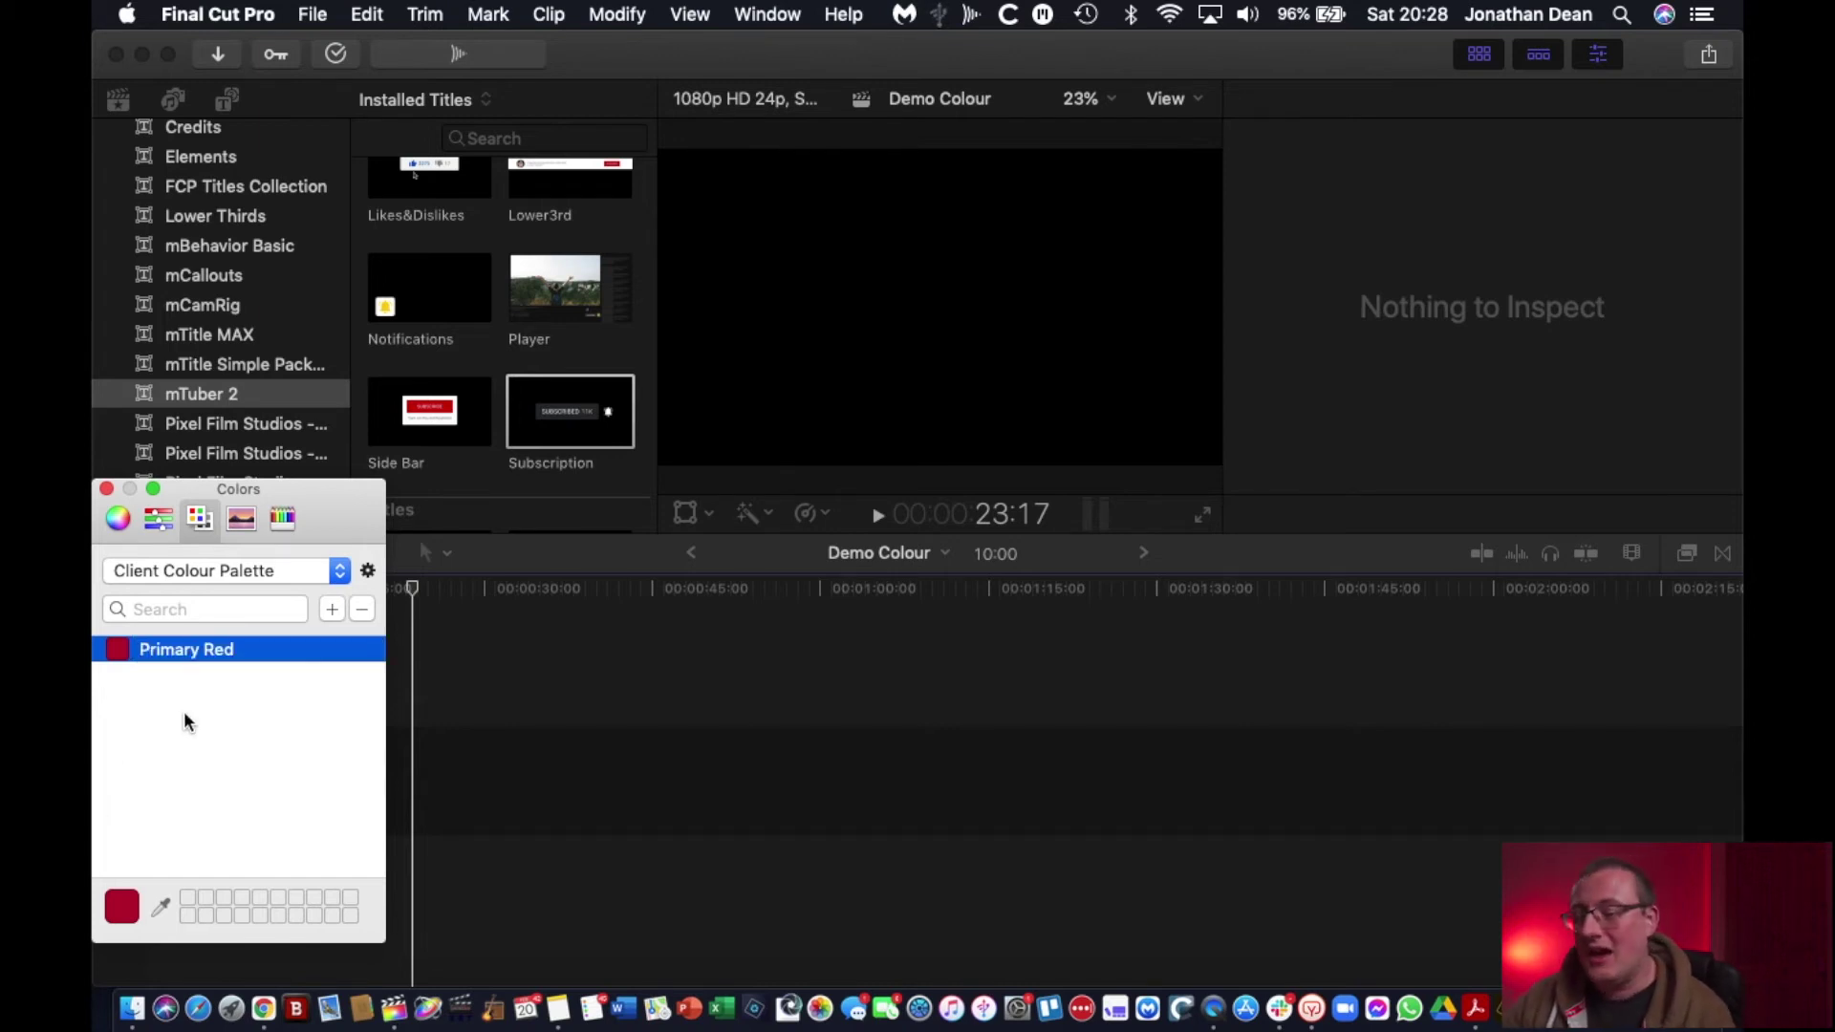
Step: Select hex #F0B323 under Pantone 7409C in the style guide, then return to Final Cut Pro
key("ctrl+Up")
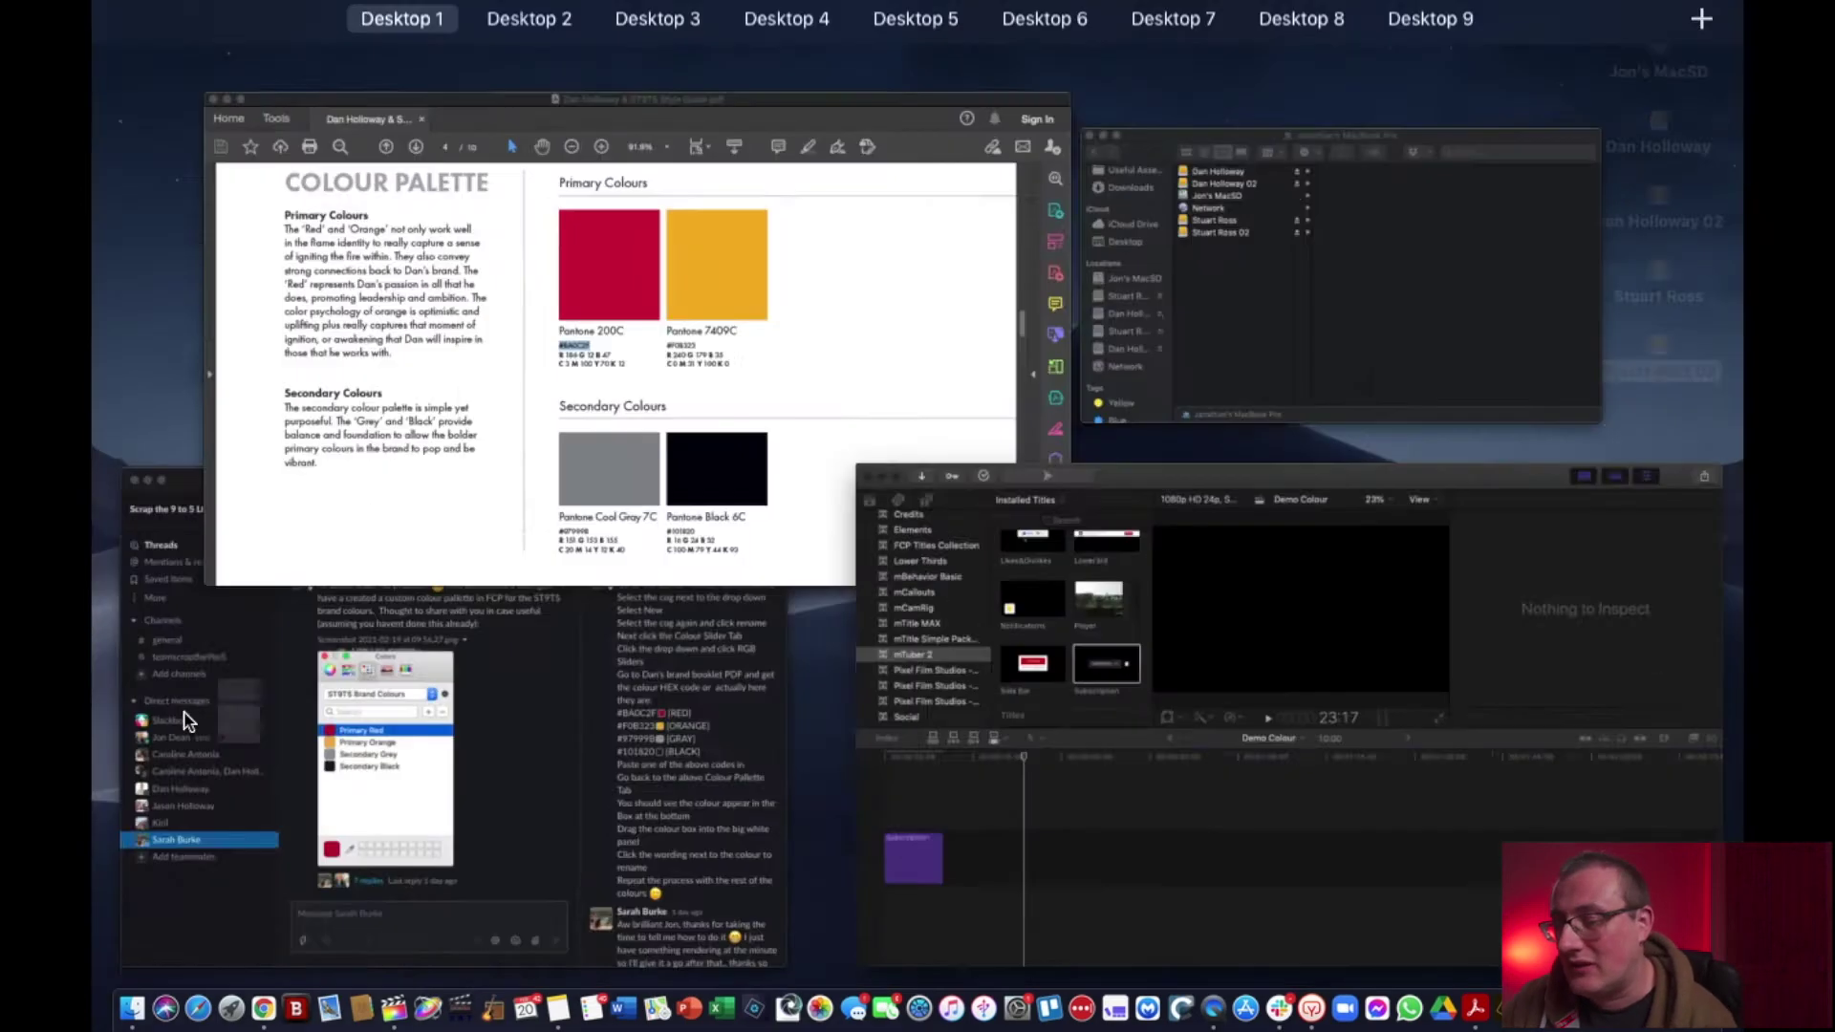
left_click(811, 197)
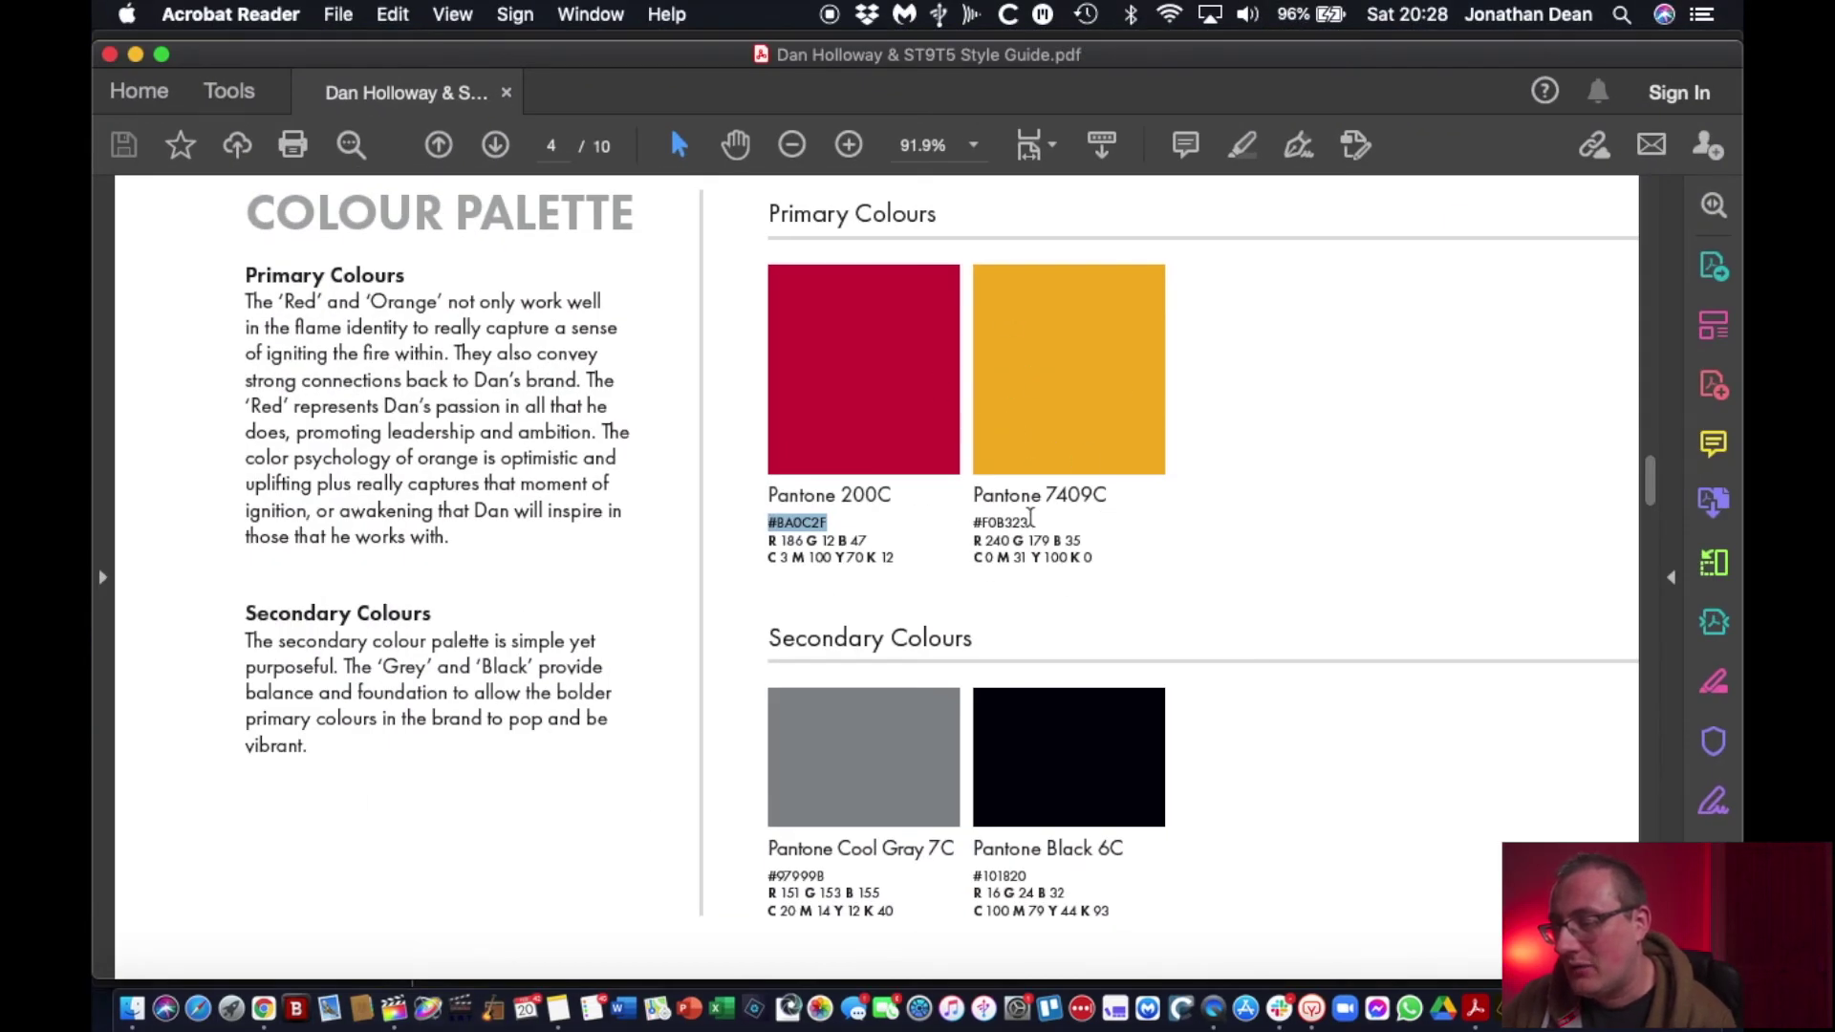
left_click_drag(1031, 521, 952, 514)
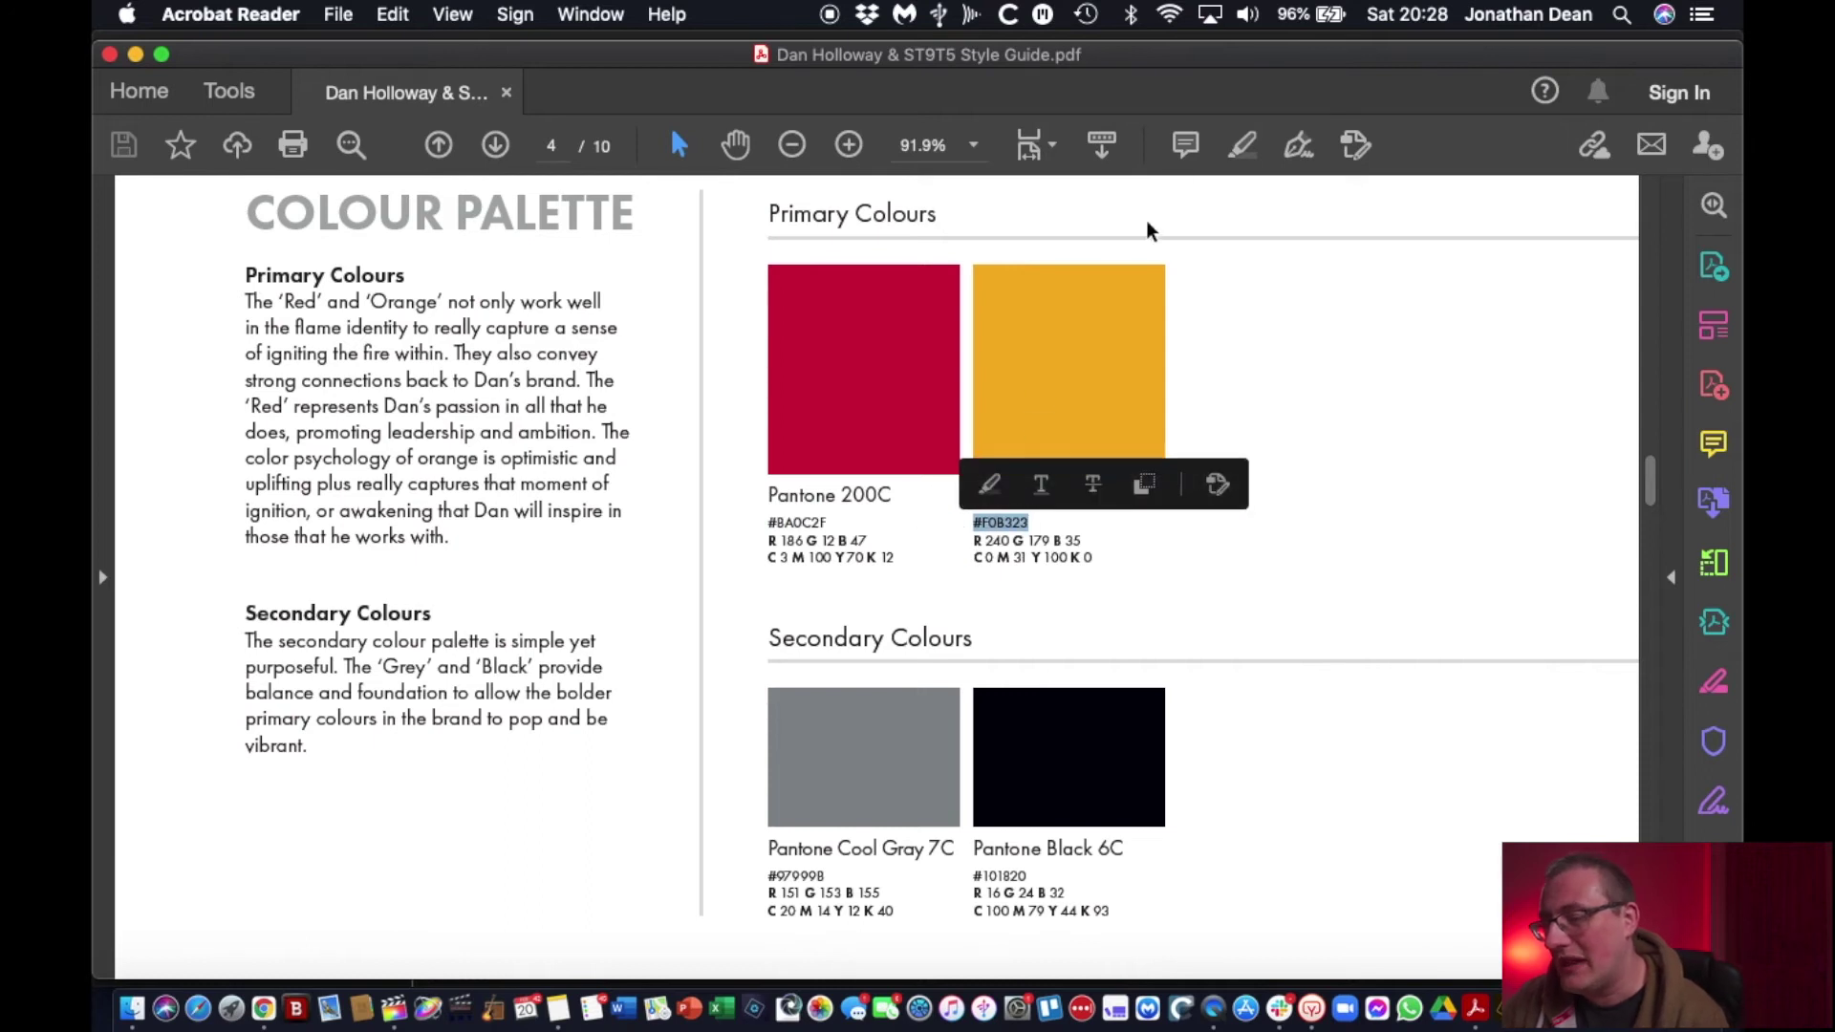
key("ctrl+Up")
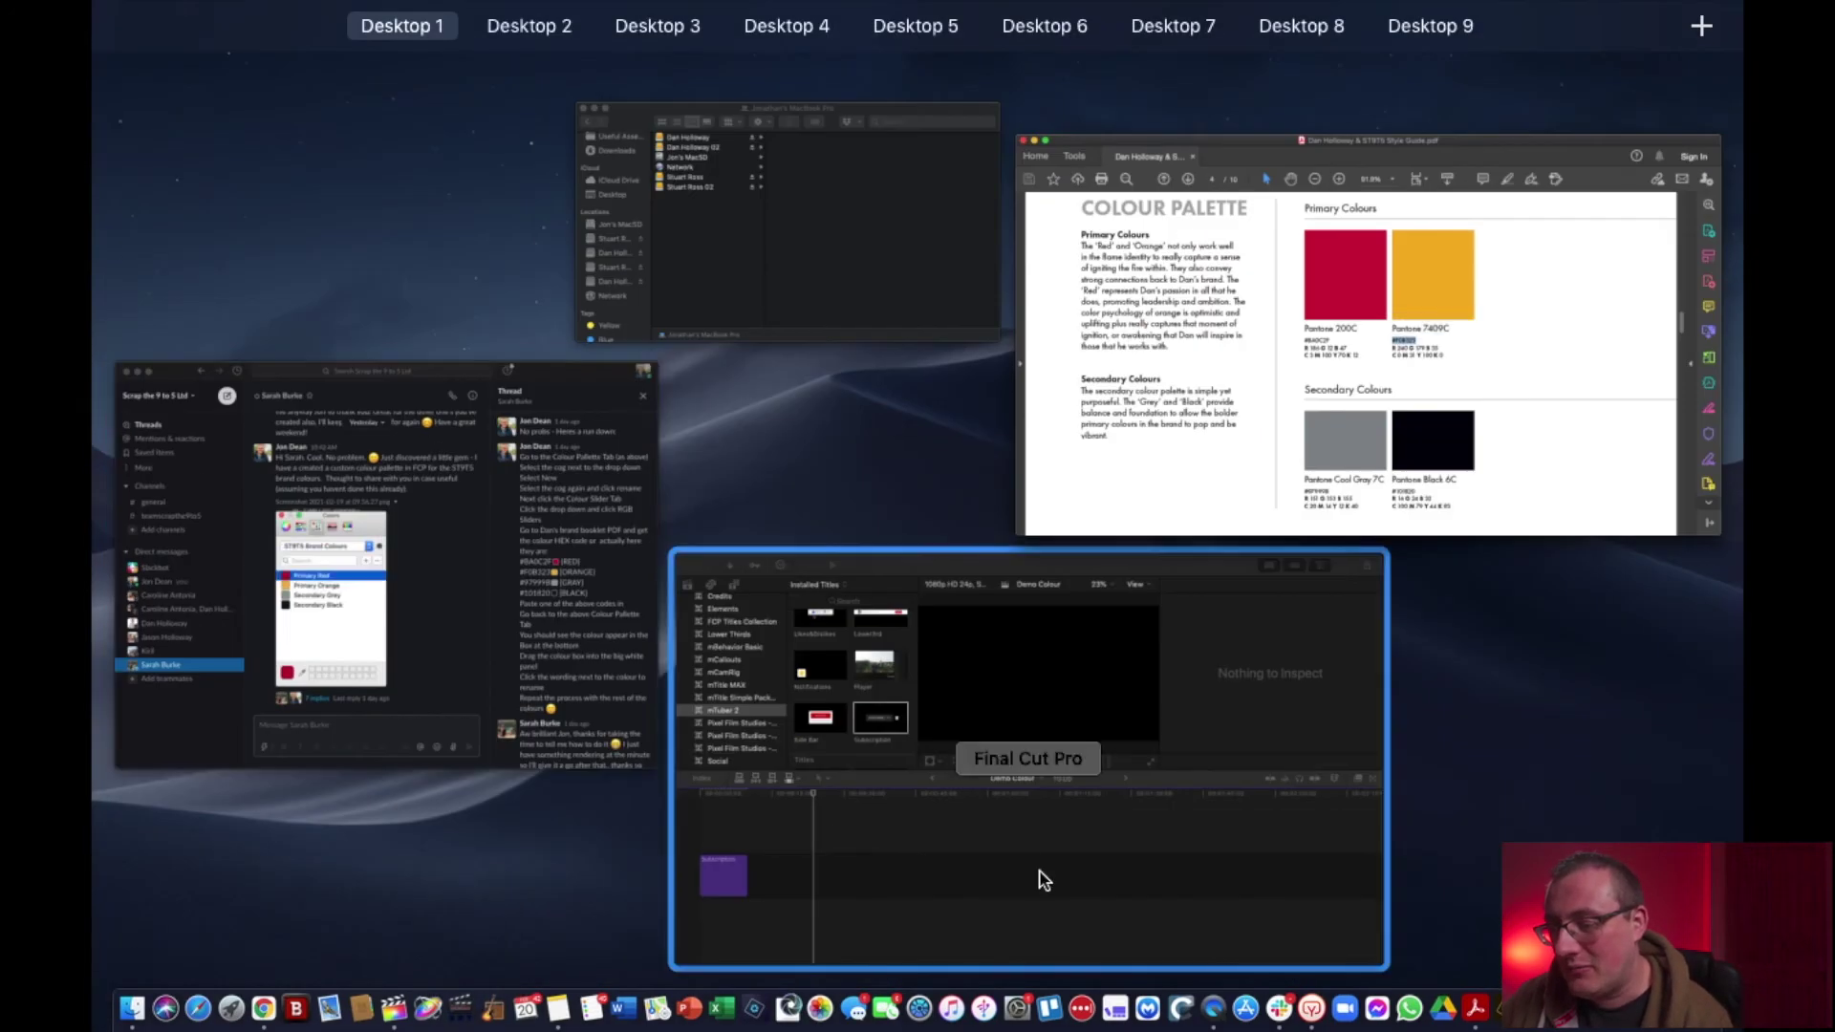
left_click(1012, 807)
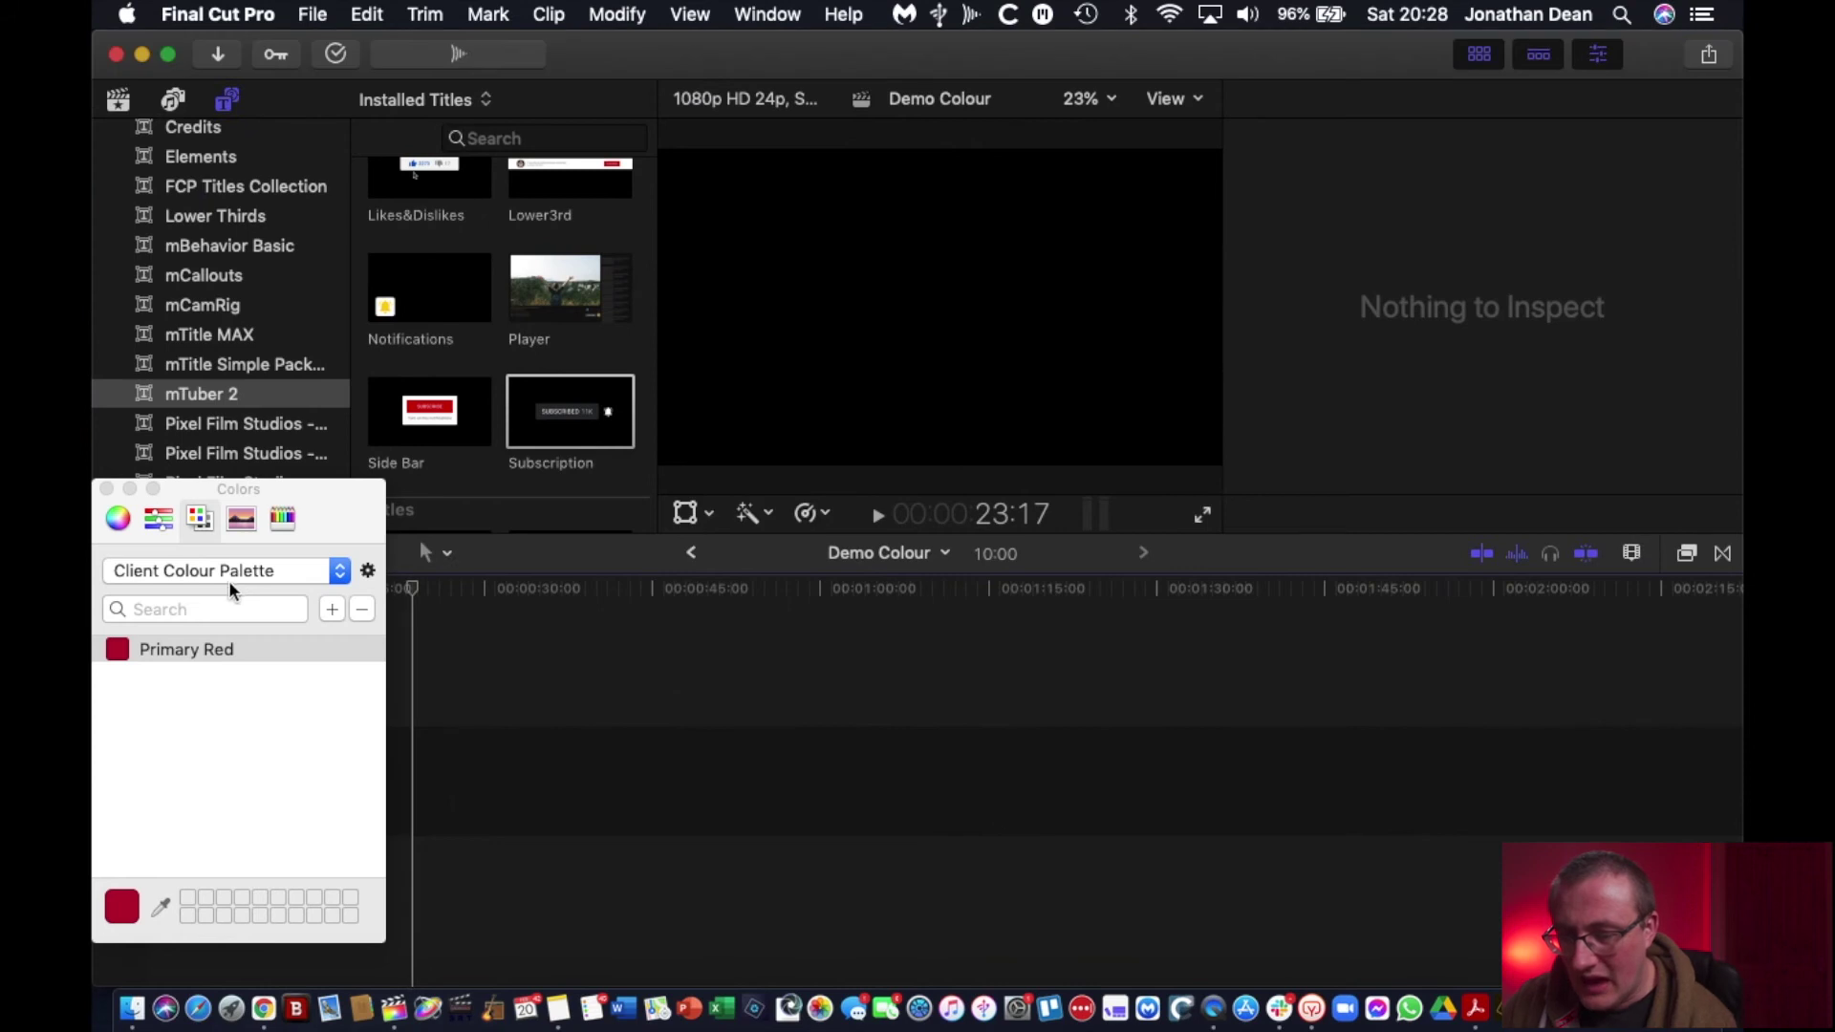
Step: On RGB Sliders, paste F0B323 into the Hex Color field to make orange current
left_click(160, 522)
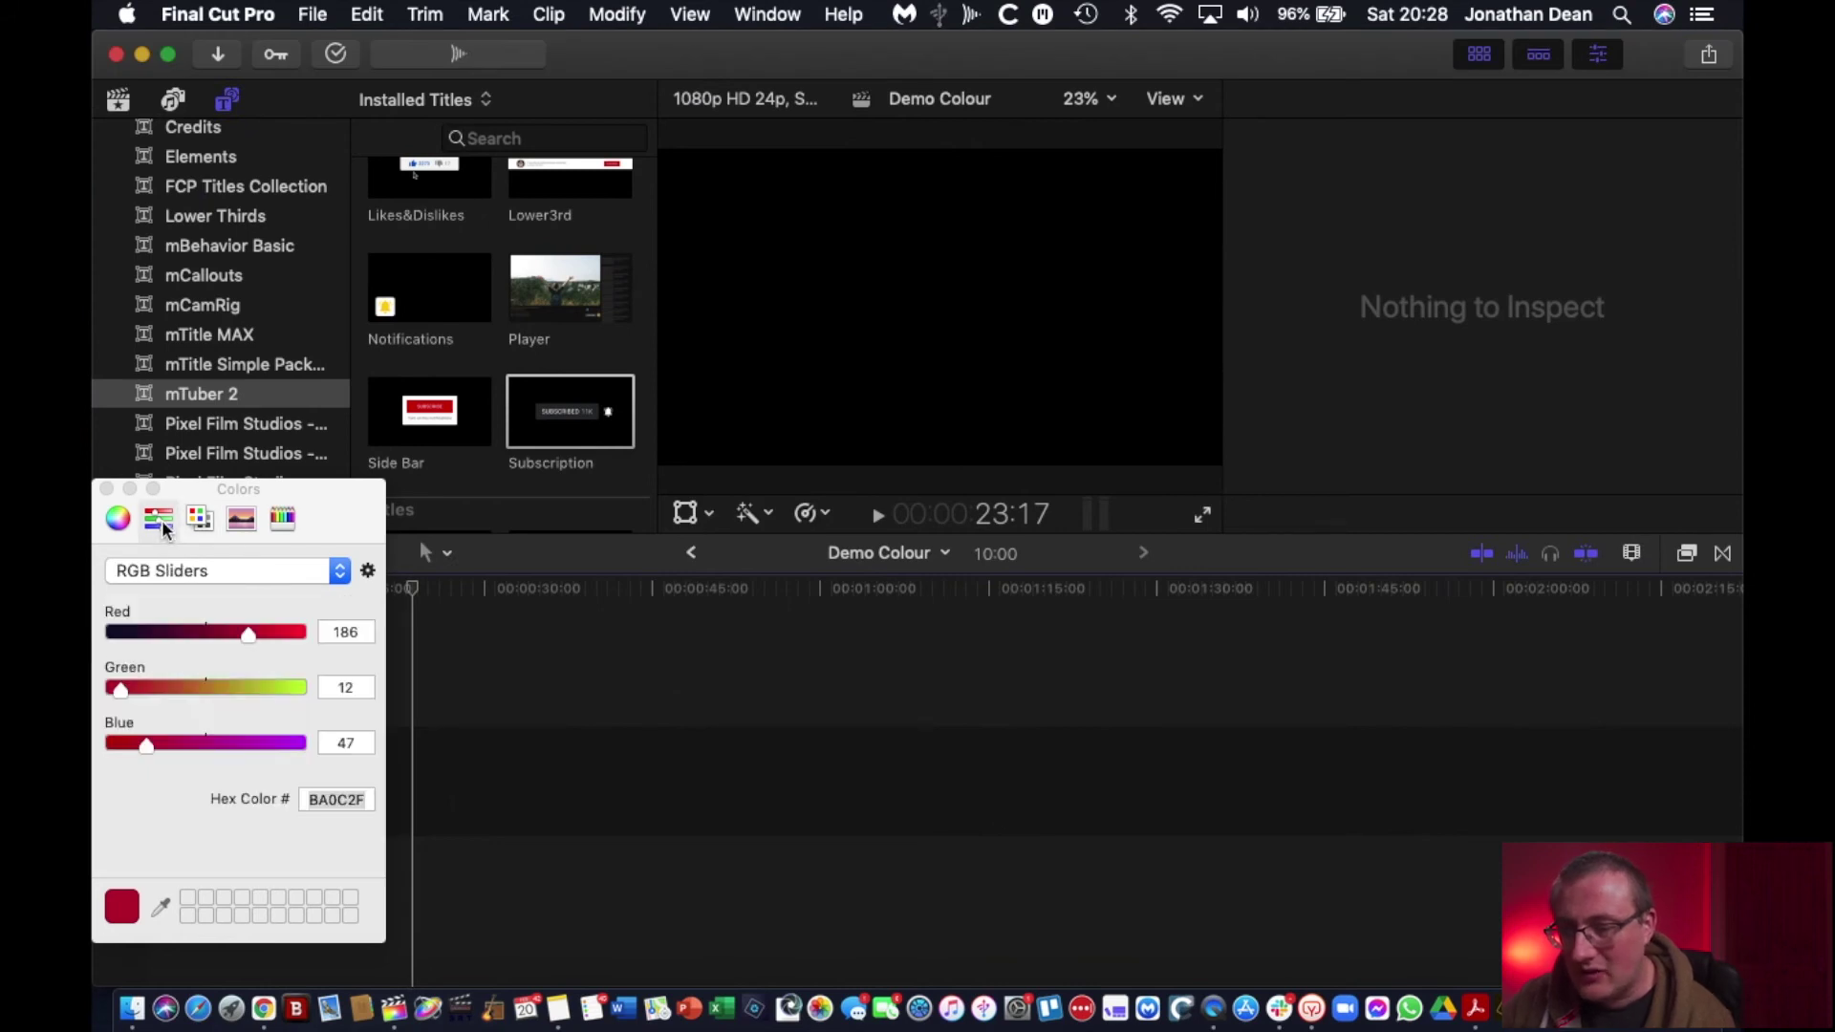
left_click(201, 572)
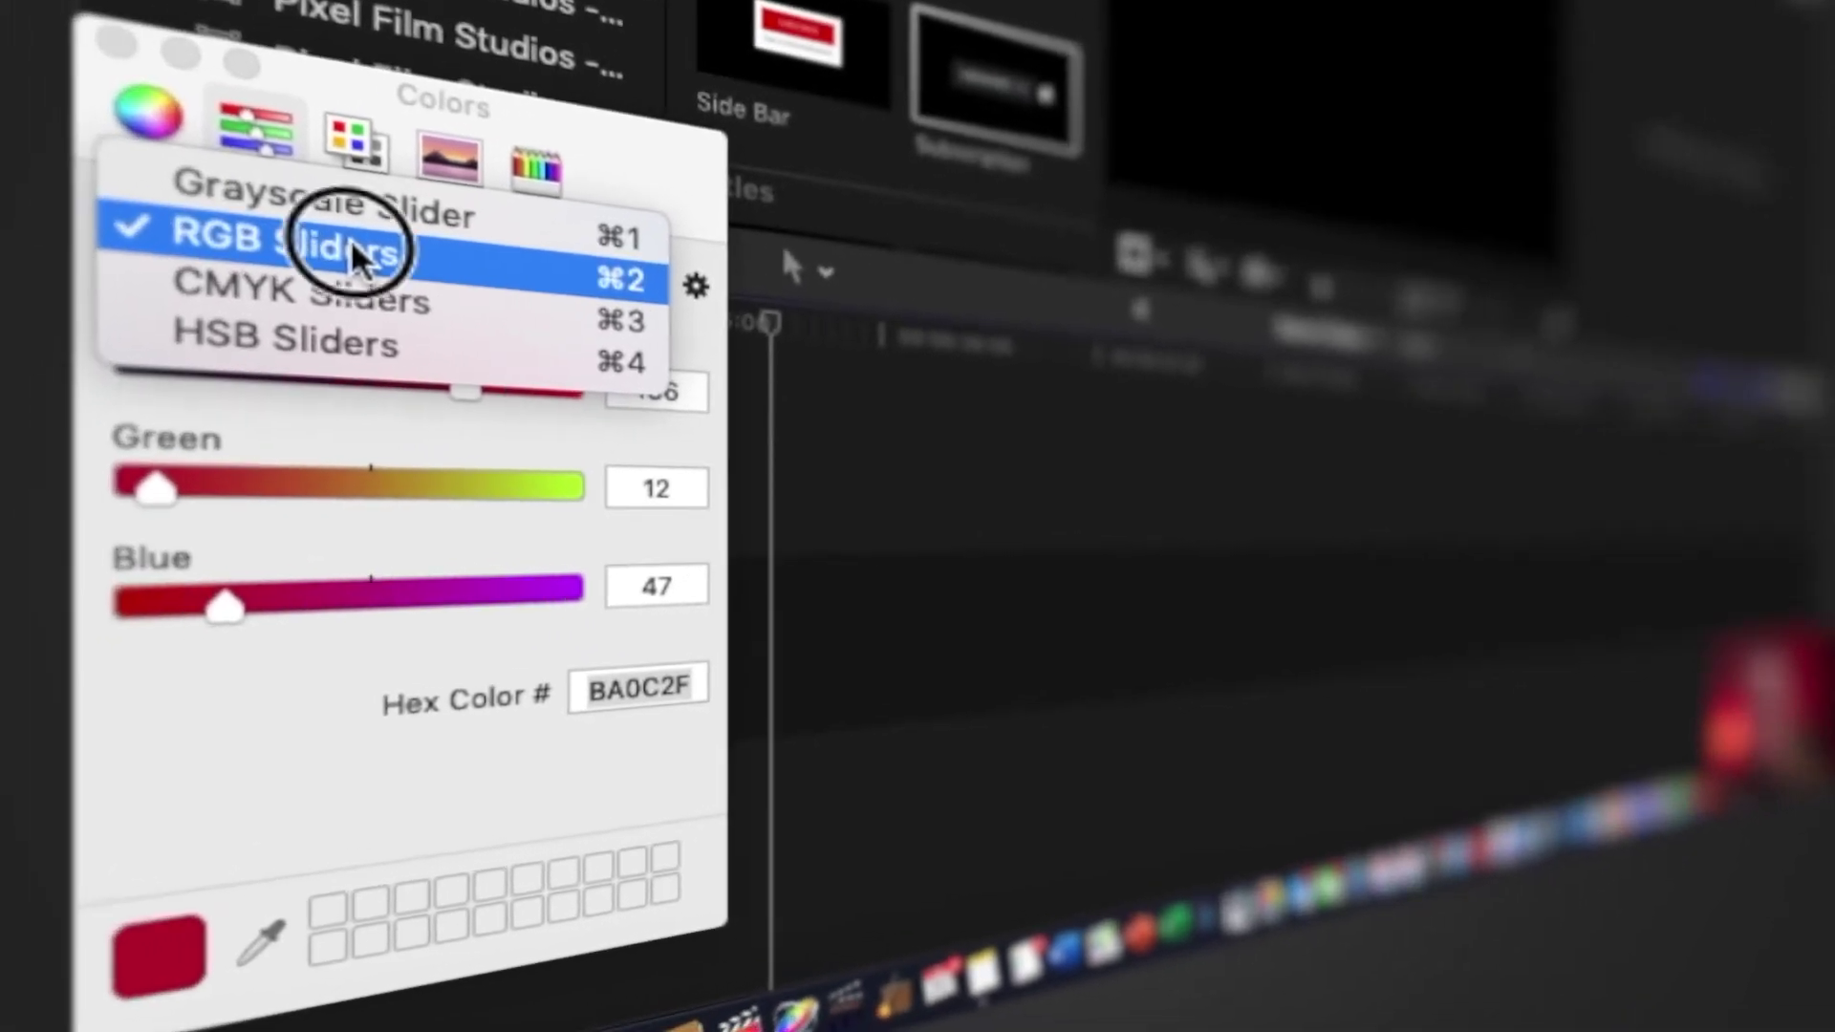
left_click(351, 241)
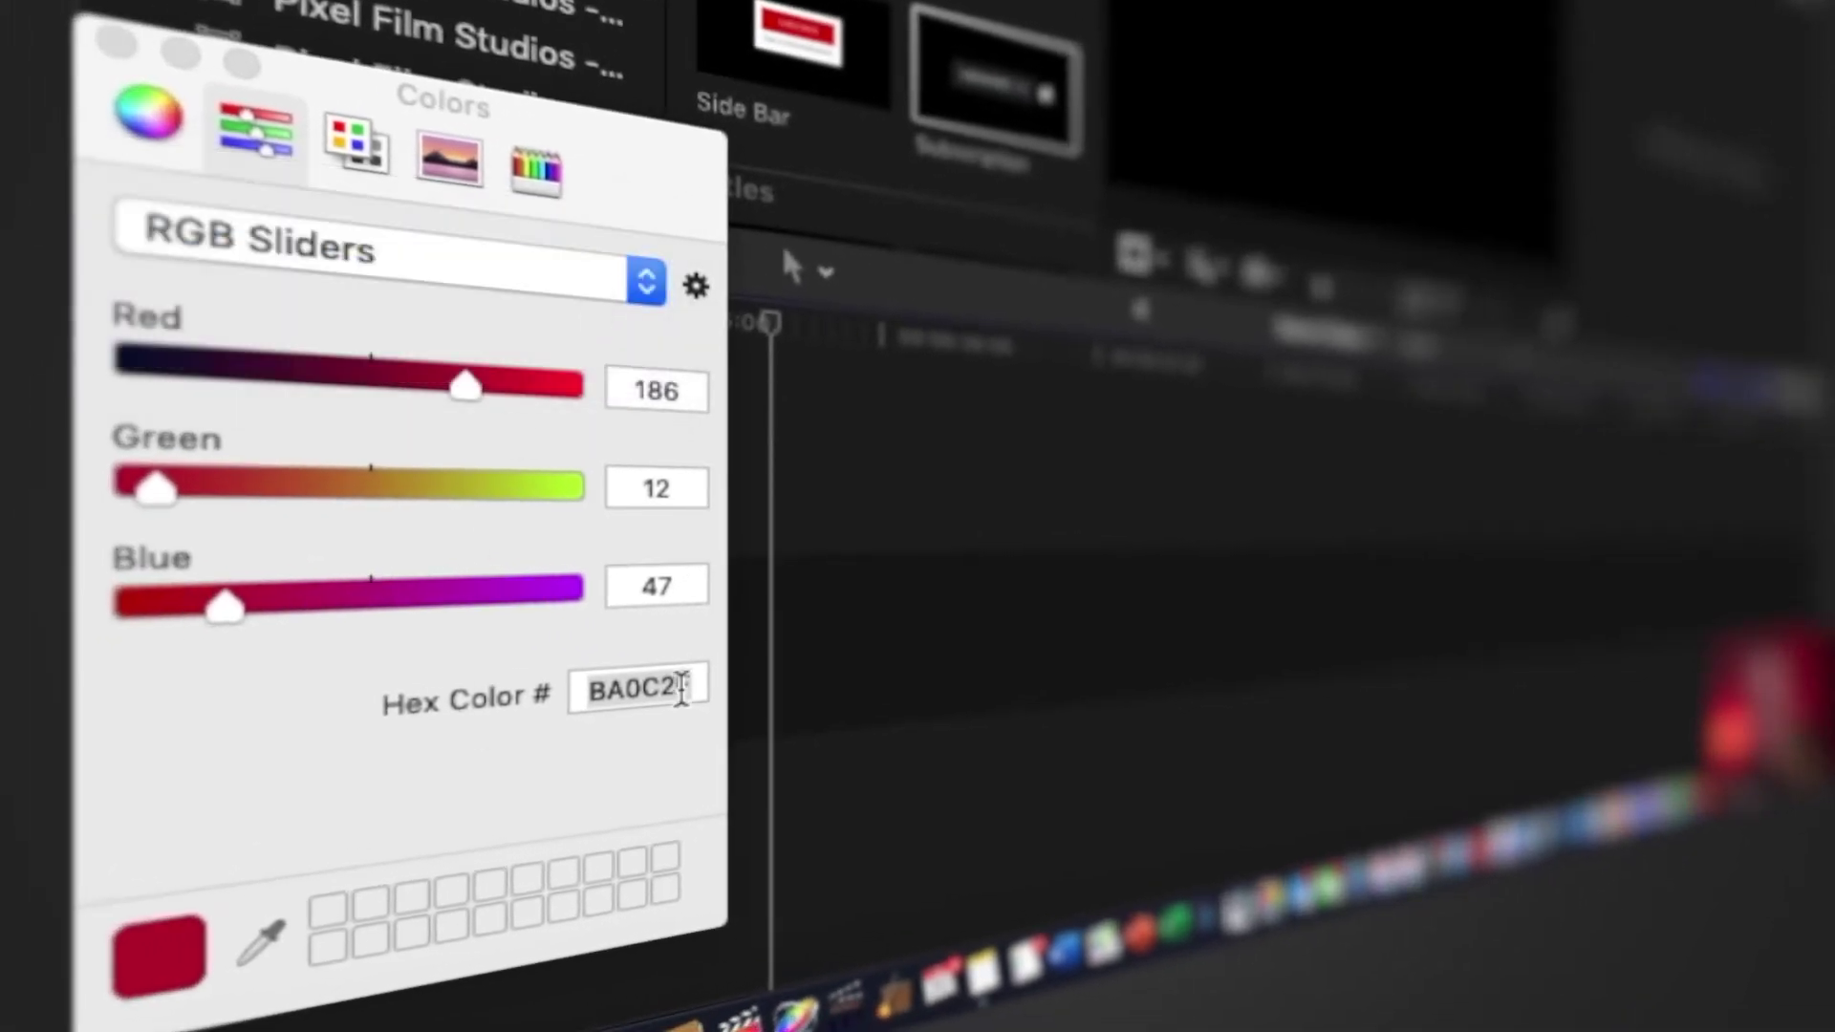
left_click(707, 684)
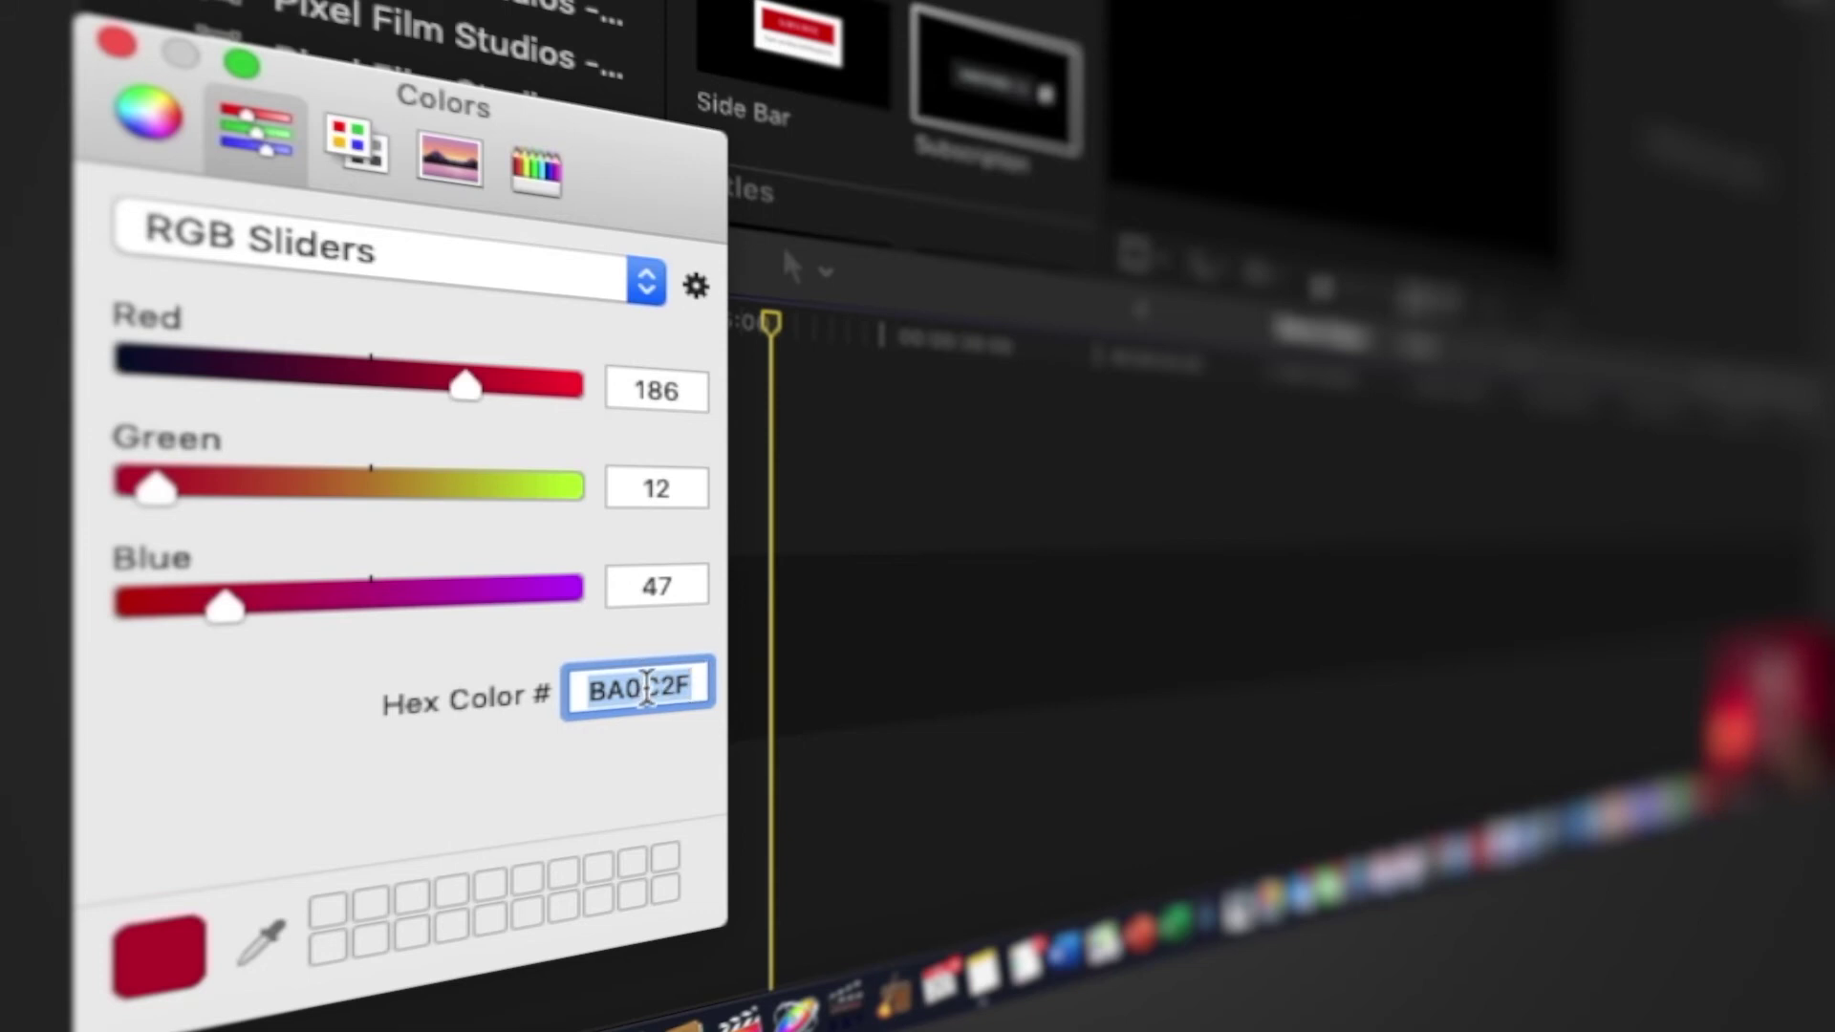
type("#F0B323")
key("Return")
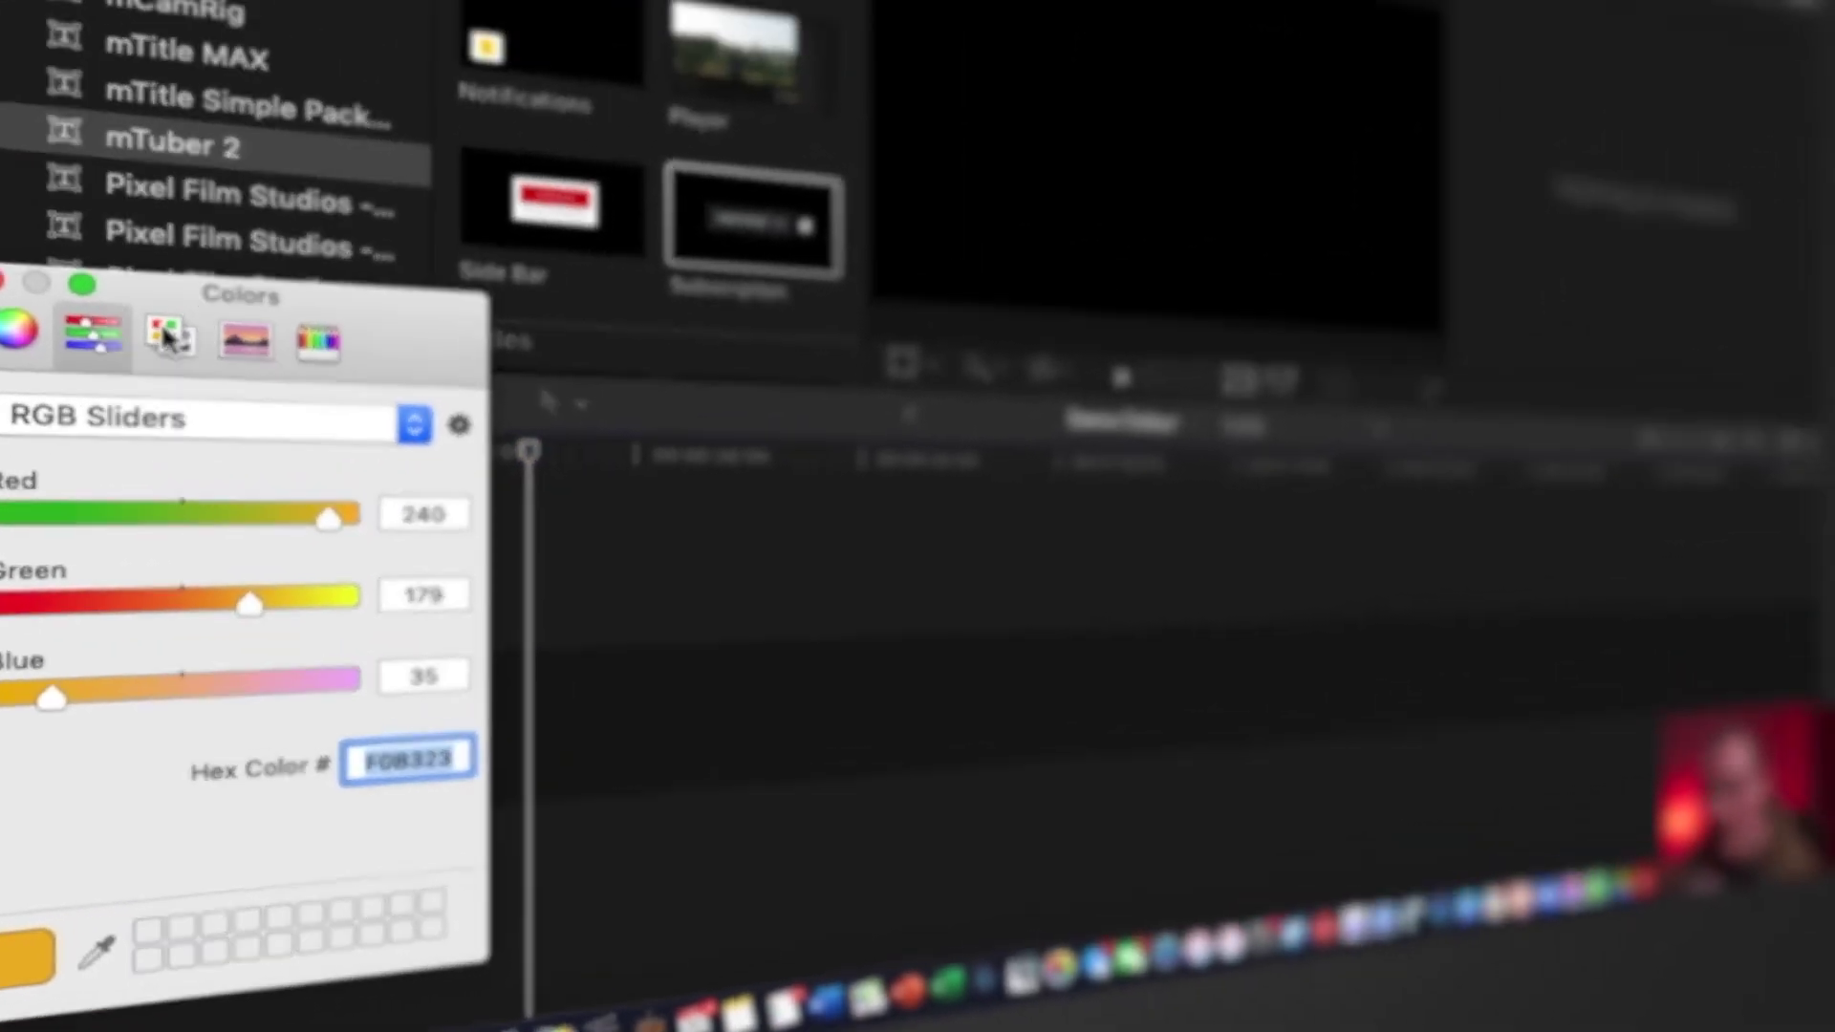
Step: Add the orange F0B323 swatch to Client Colour Palette, removing the accidental duplicate
left_click(356, 144)
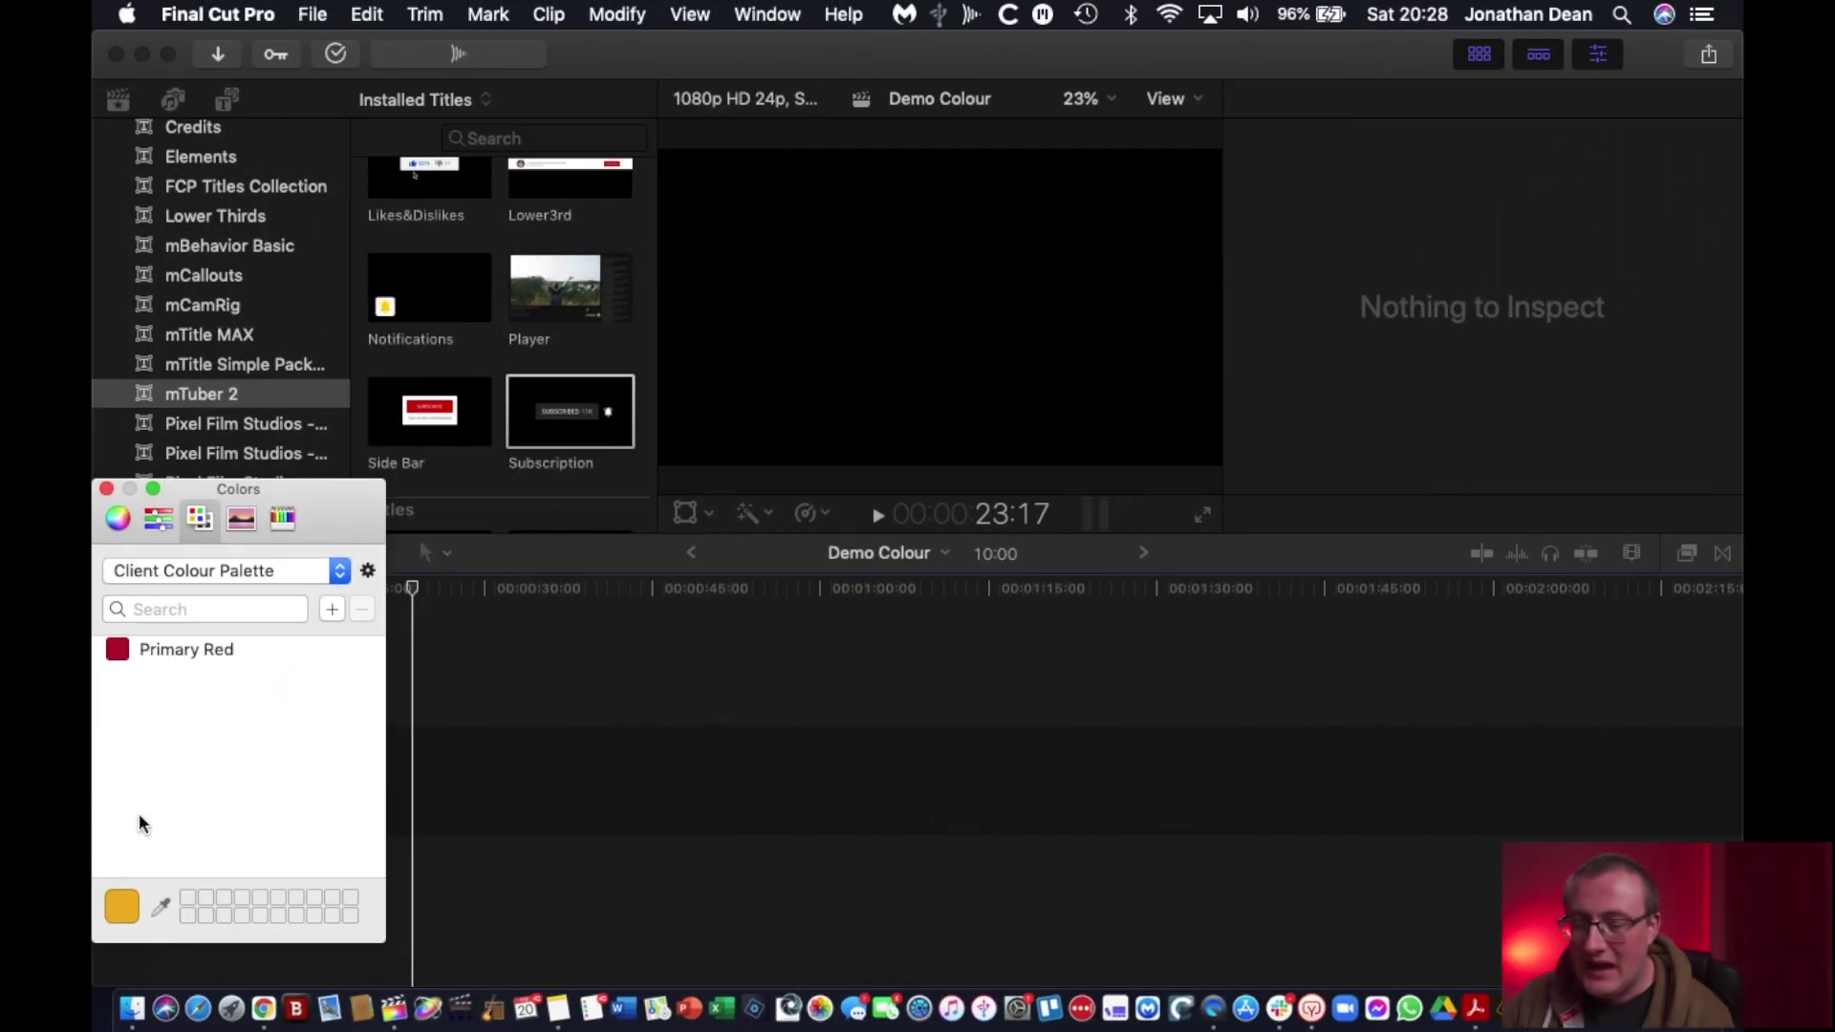
left_click_drag(115, 904, 229, 681)
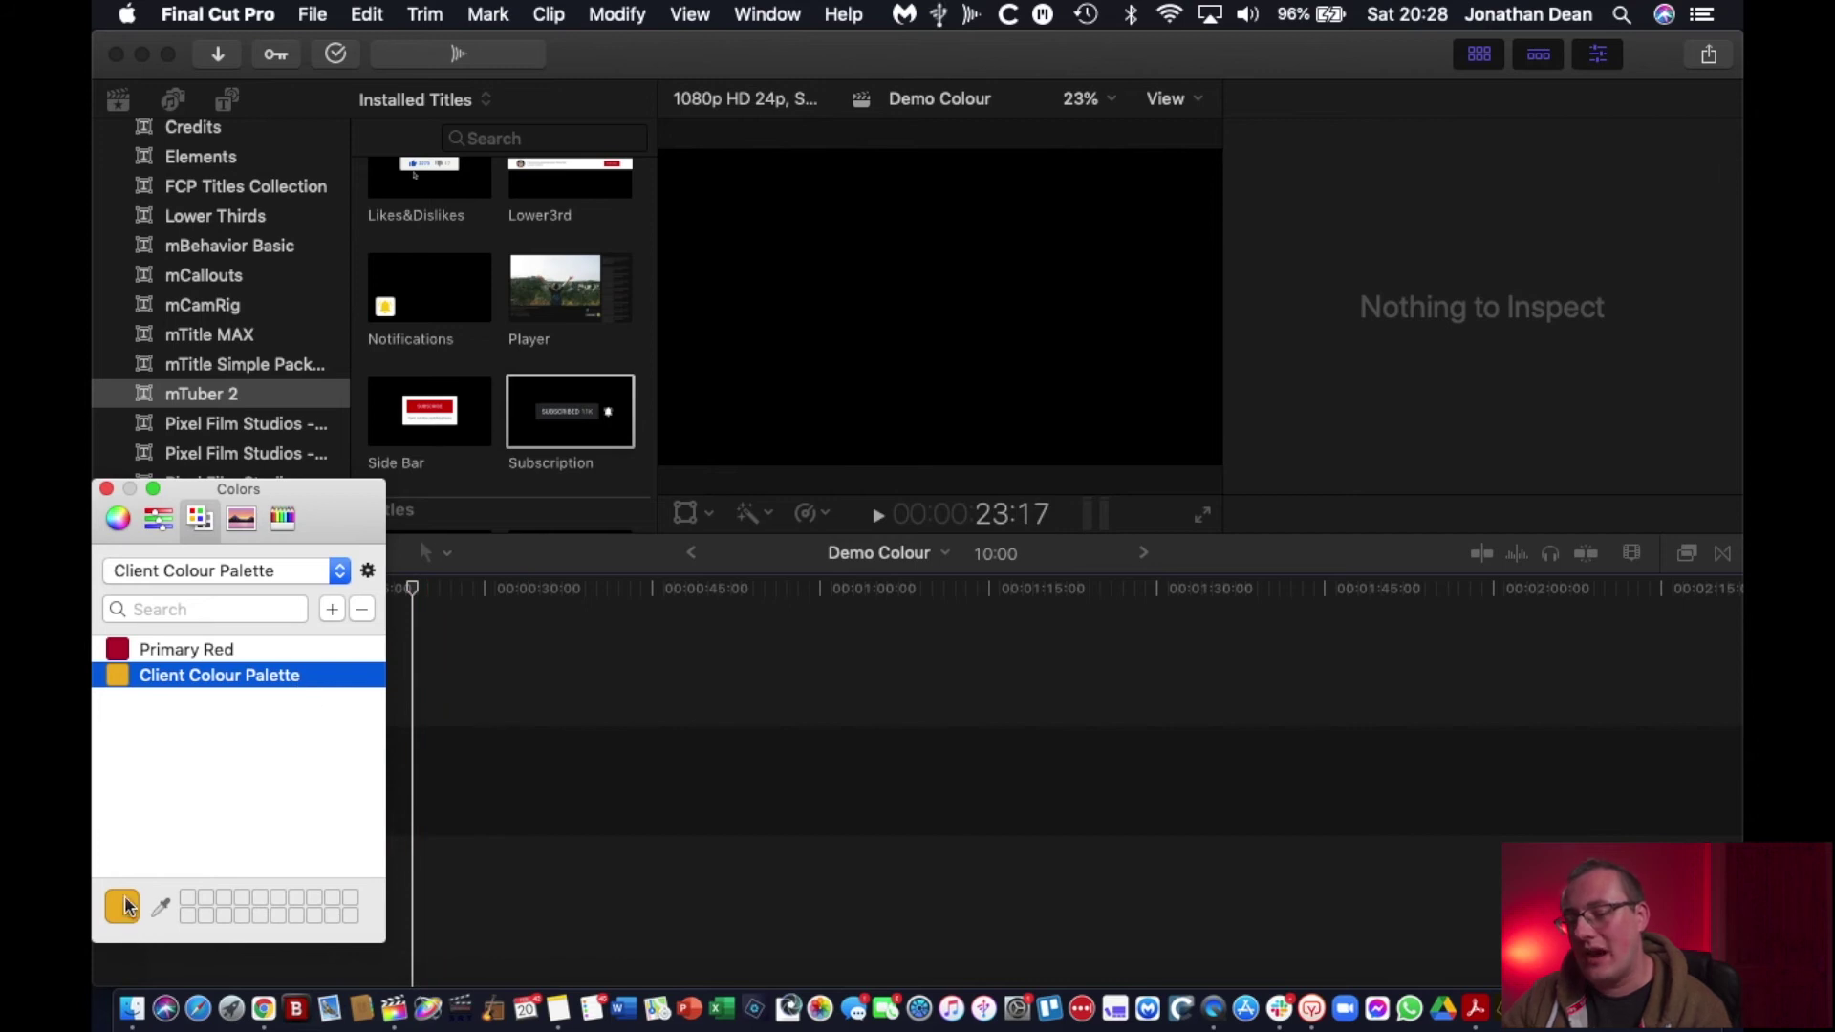
left_click(276, 769)
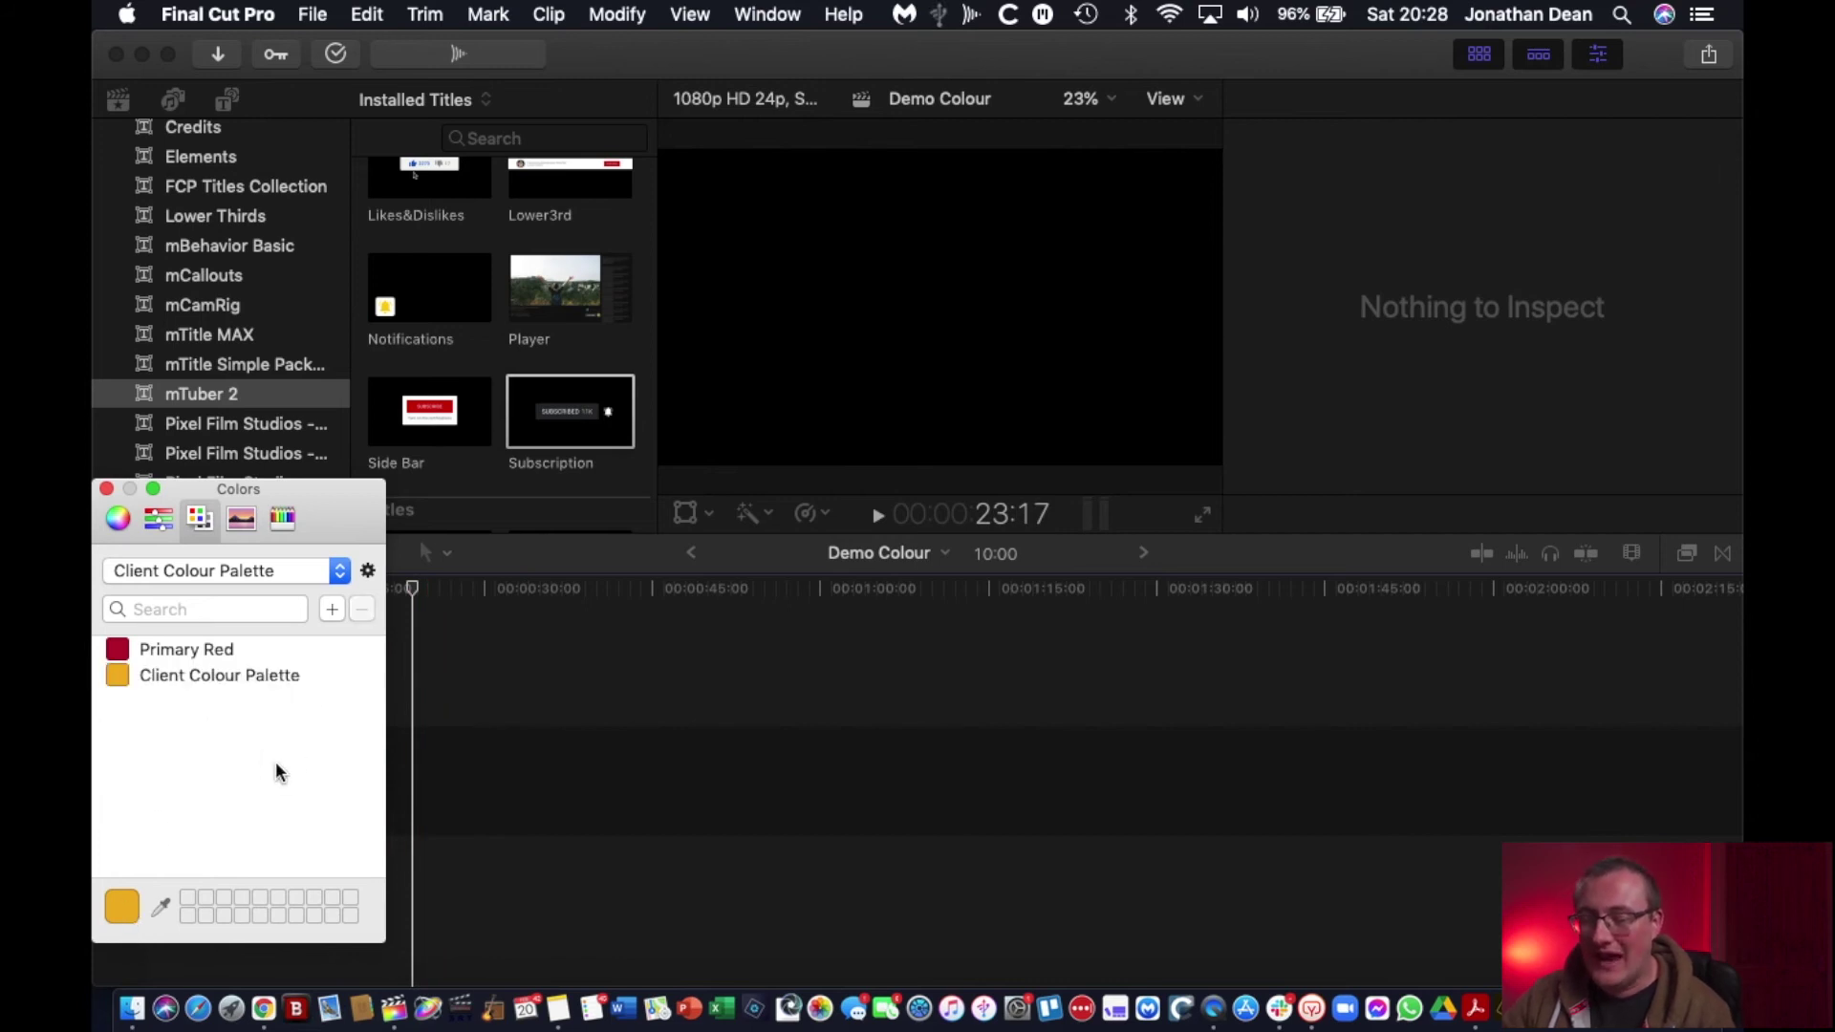
left_click_drag(123, 903, 197, 770)
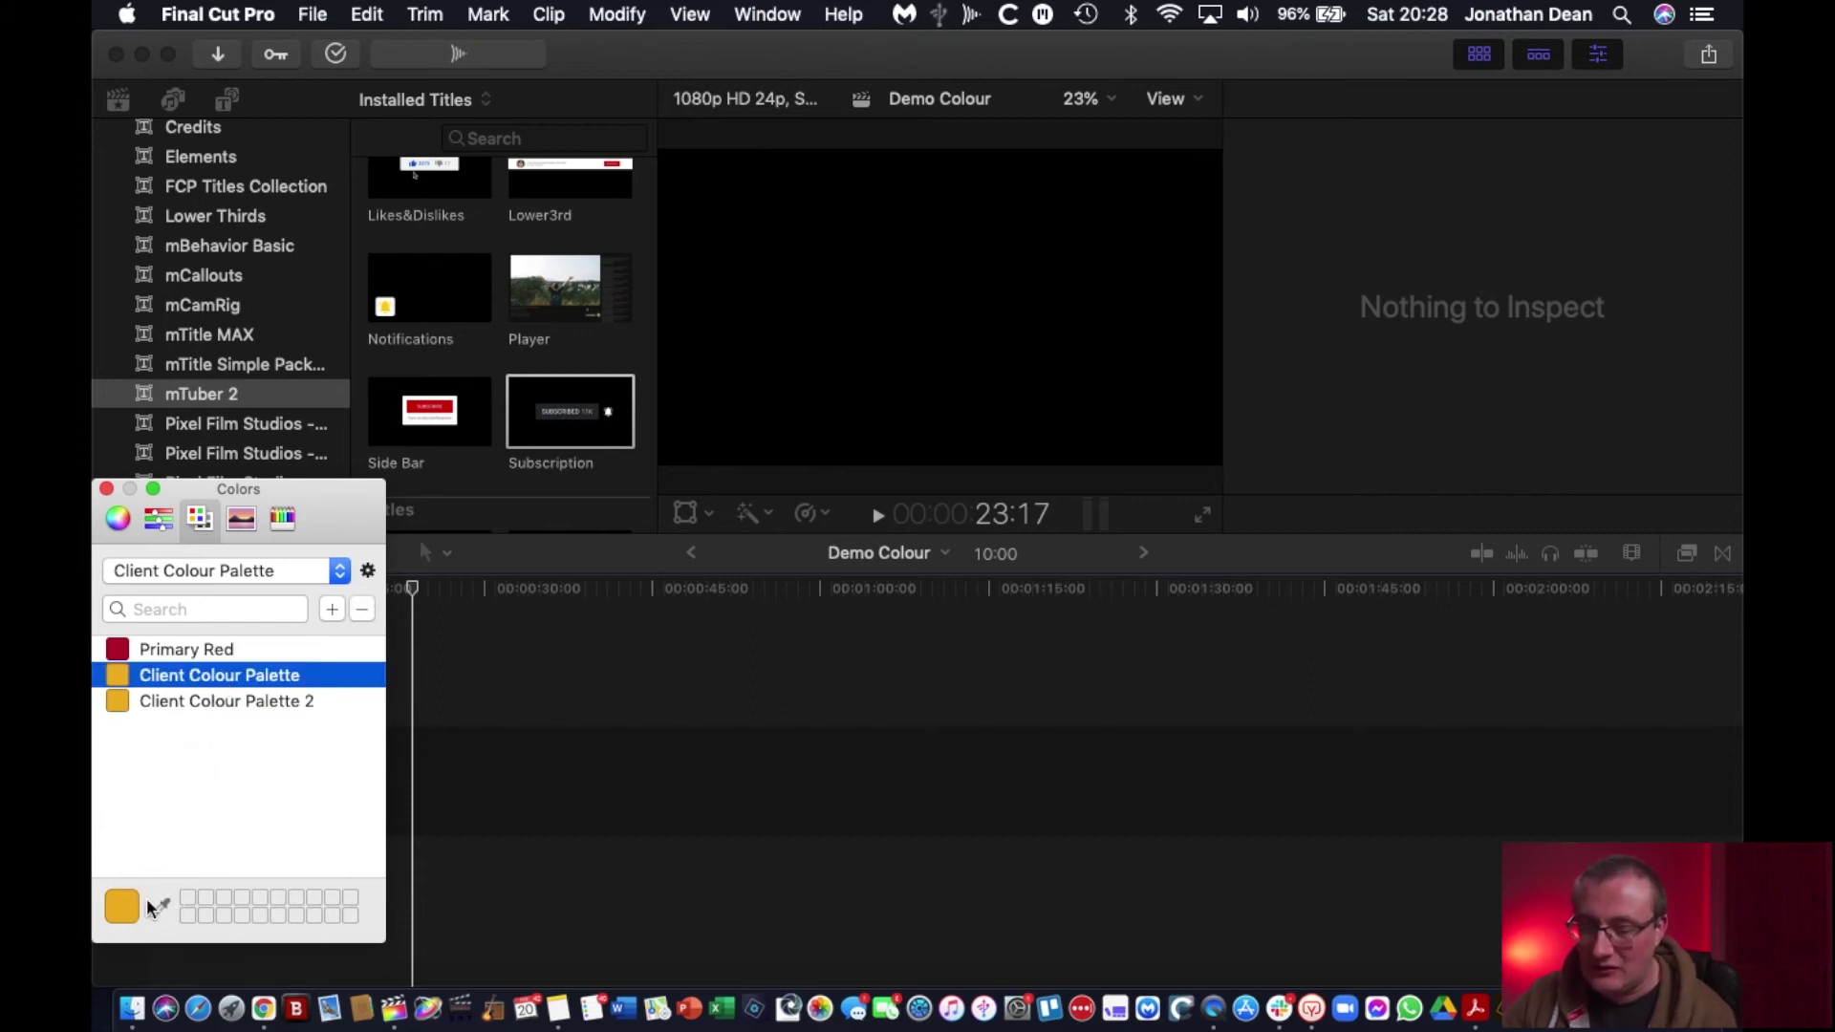
left_click(255, 701)
left_click(361, 608)
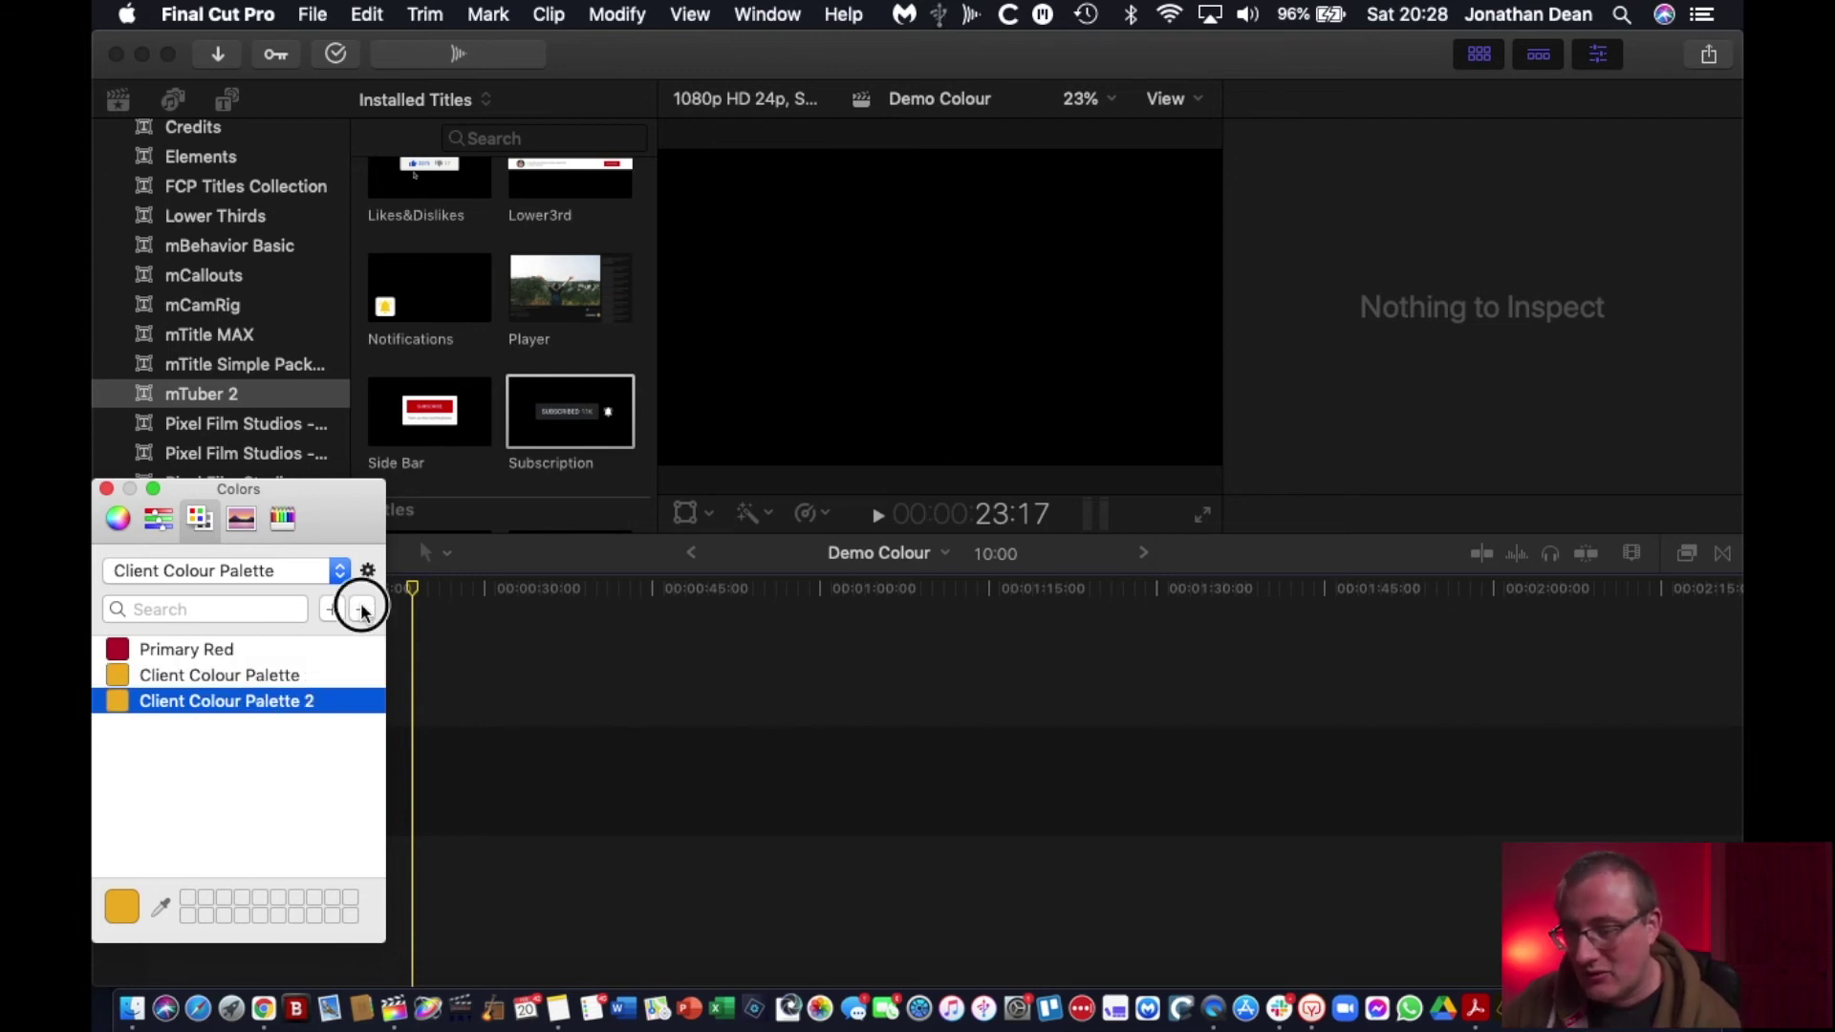
Step: Name the orange swatch 'Primary Orange' and close the Colors window
left_click(275, 679)
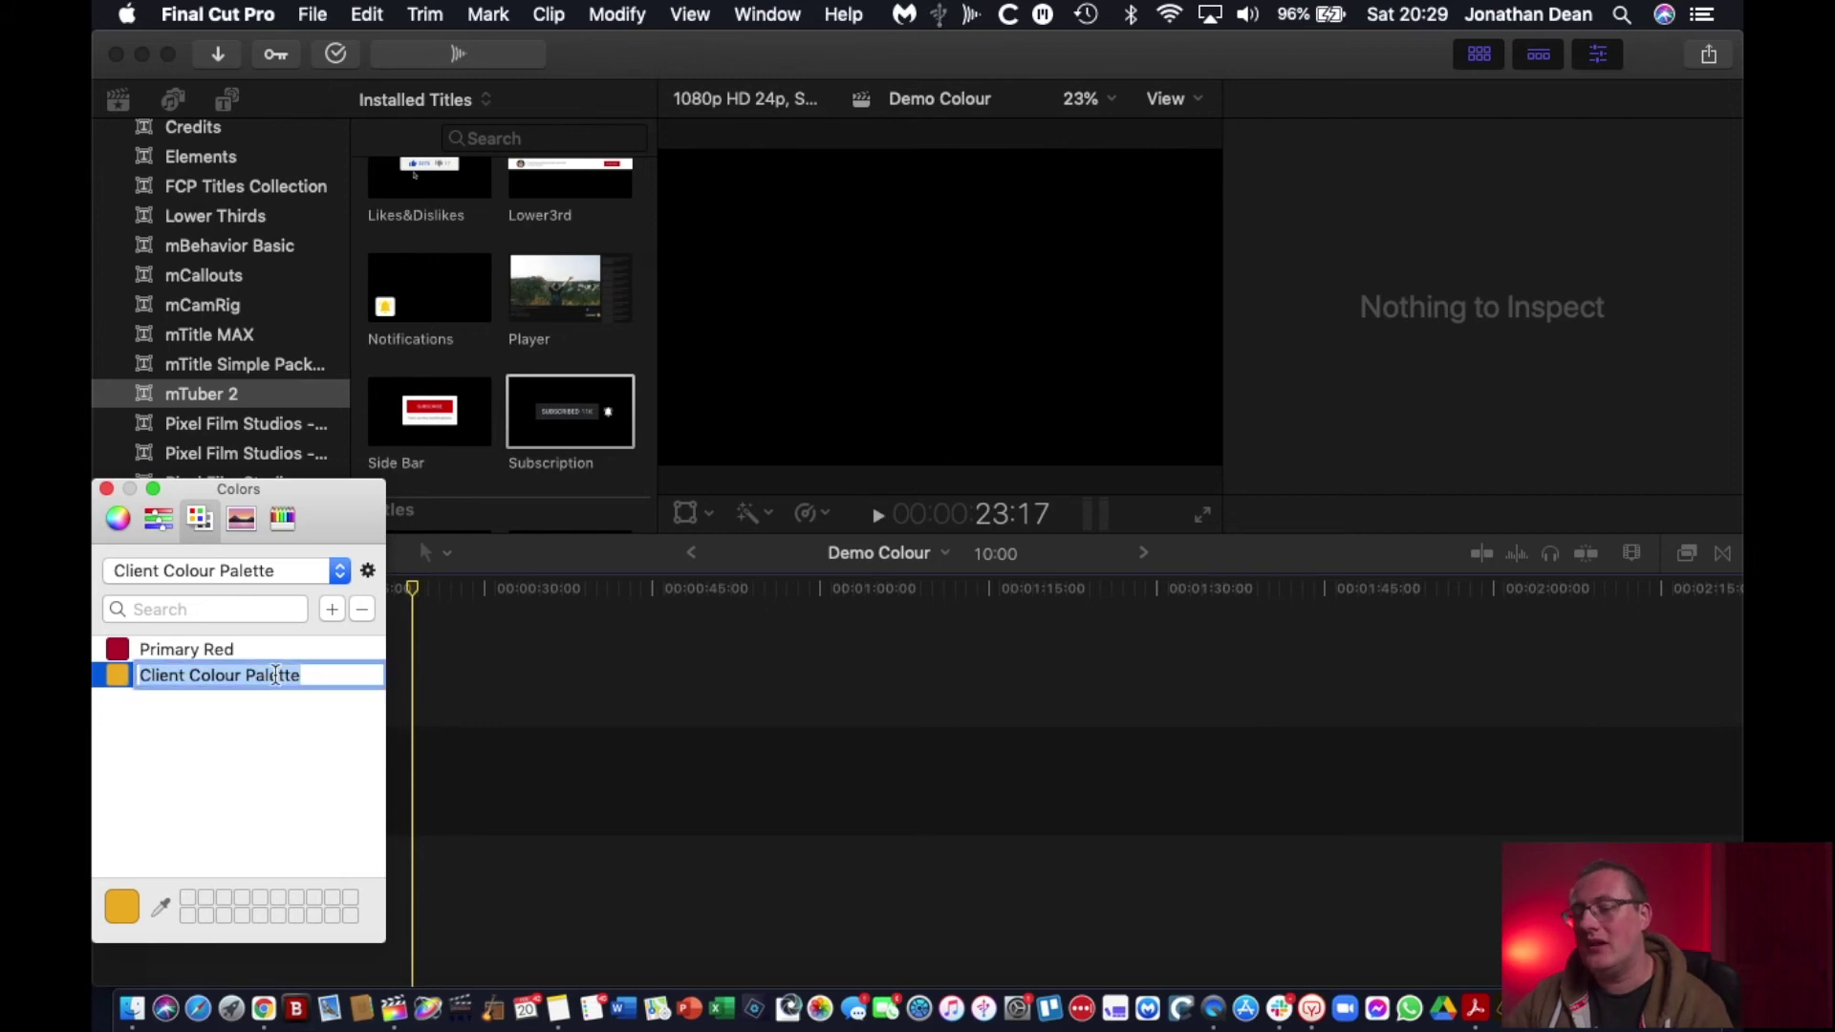
type("Primary")
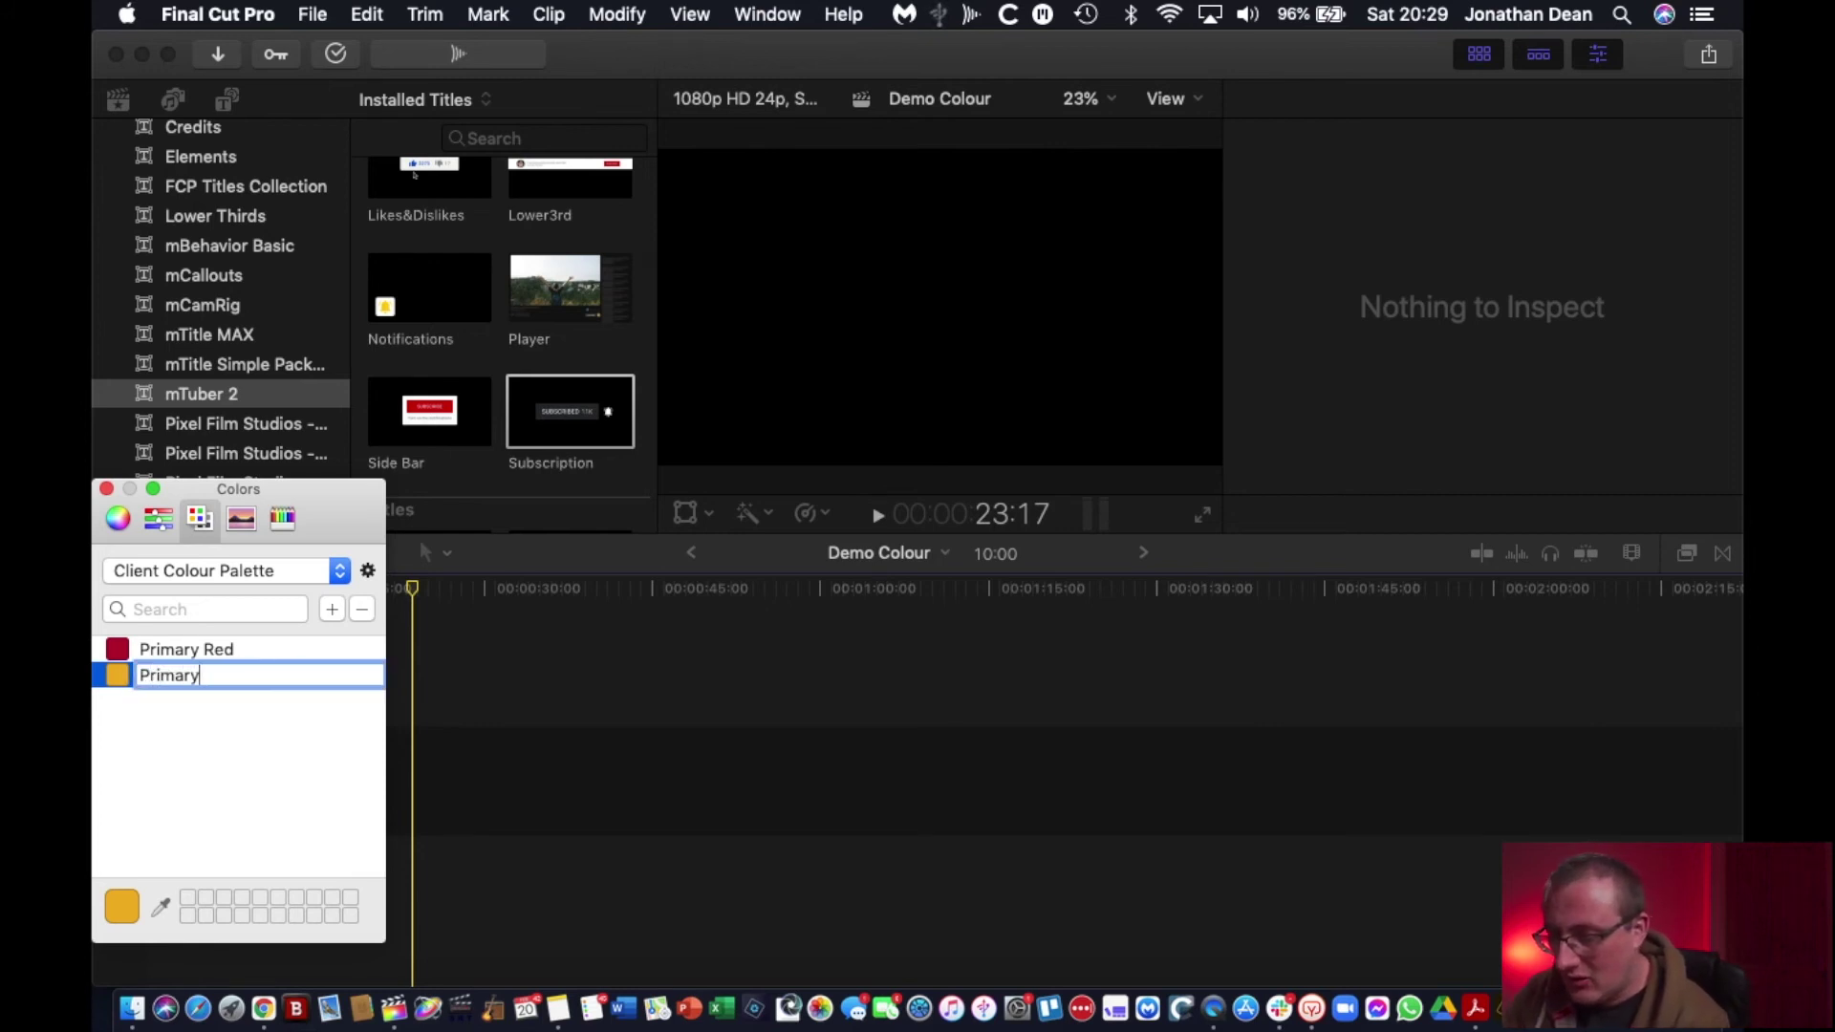
type(" Orange")
key("Return")
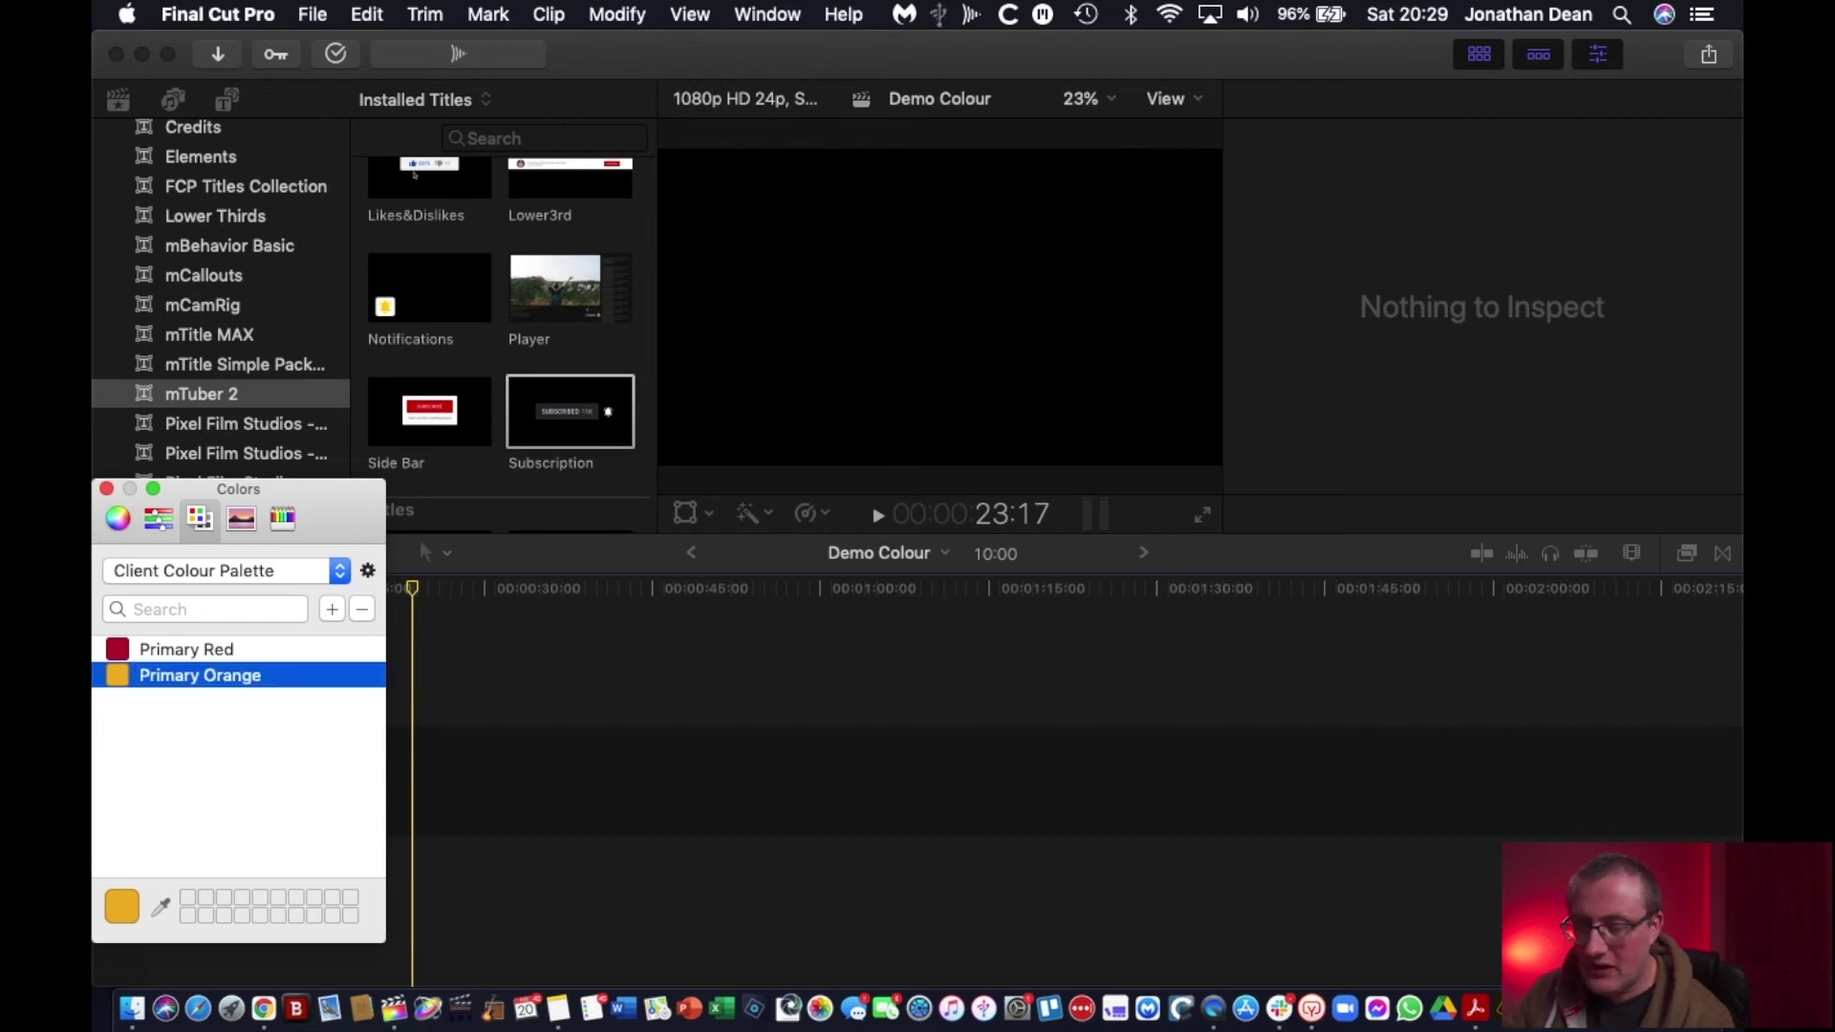
left_click(206, 772)
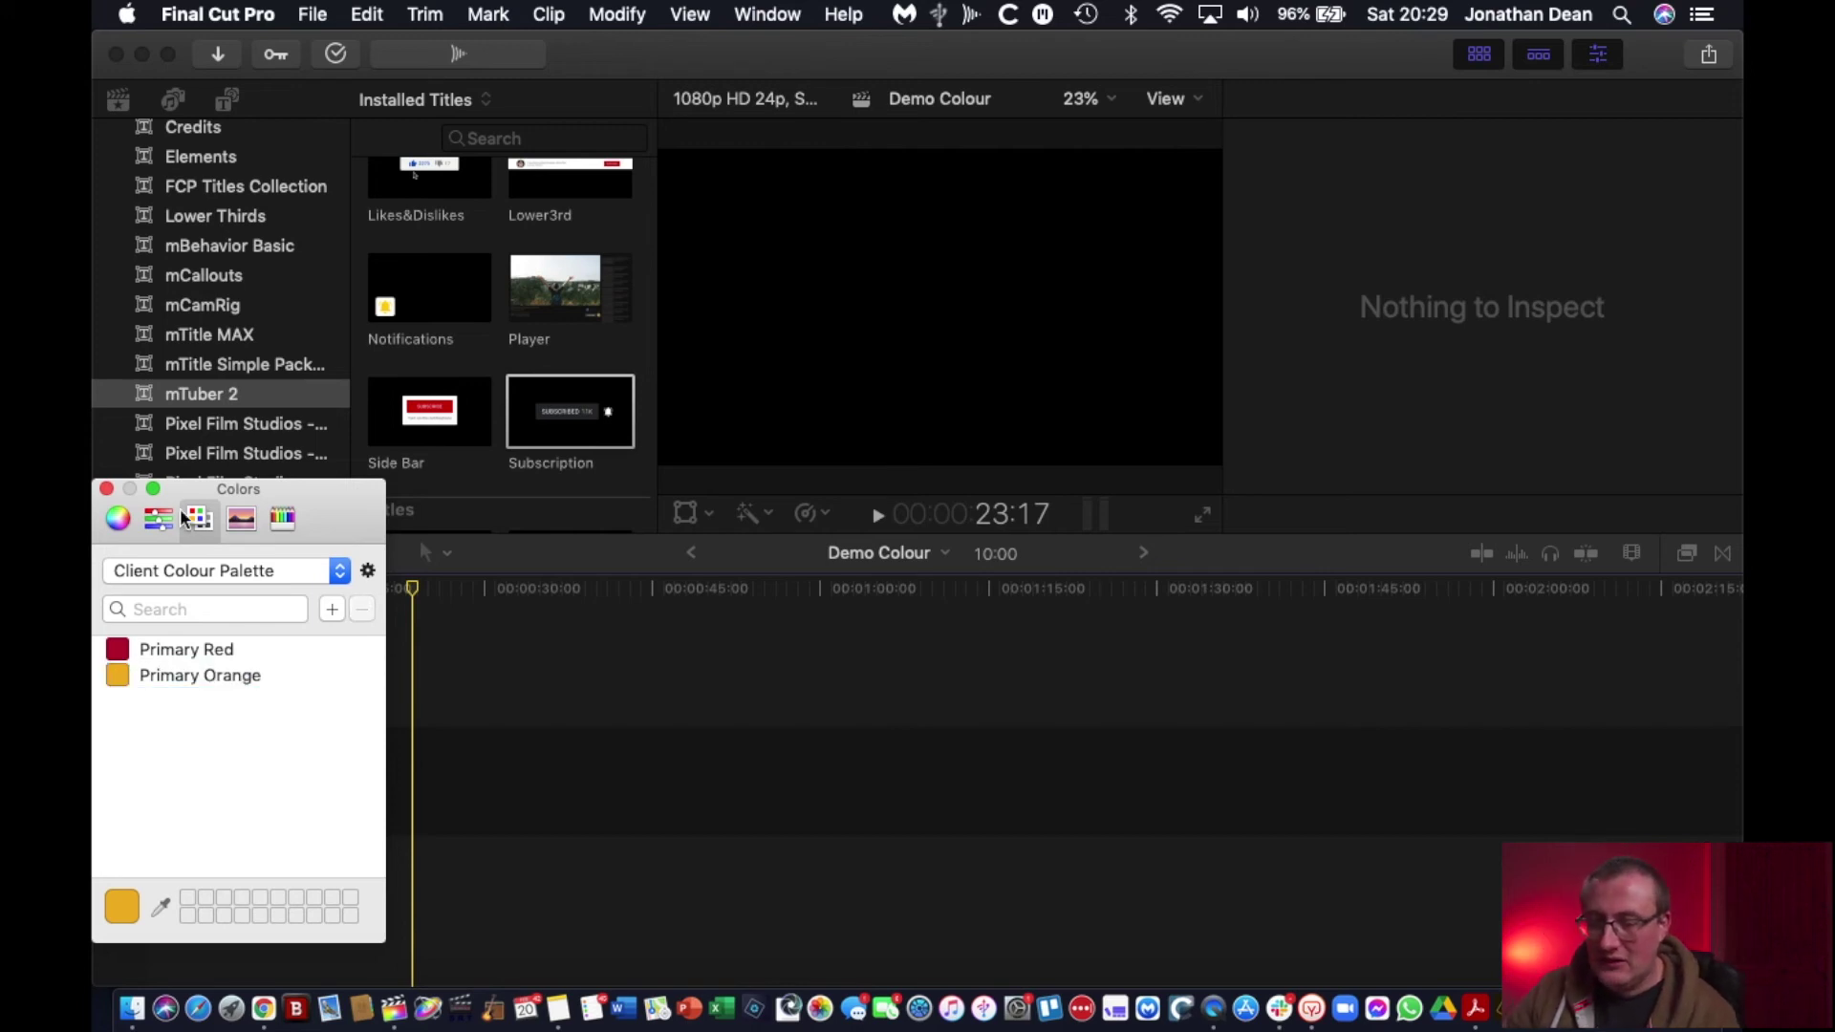
left_click(107, 489)
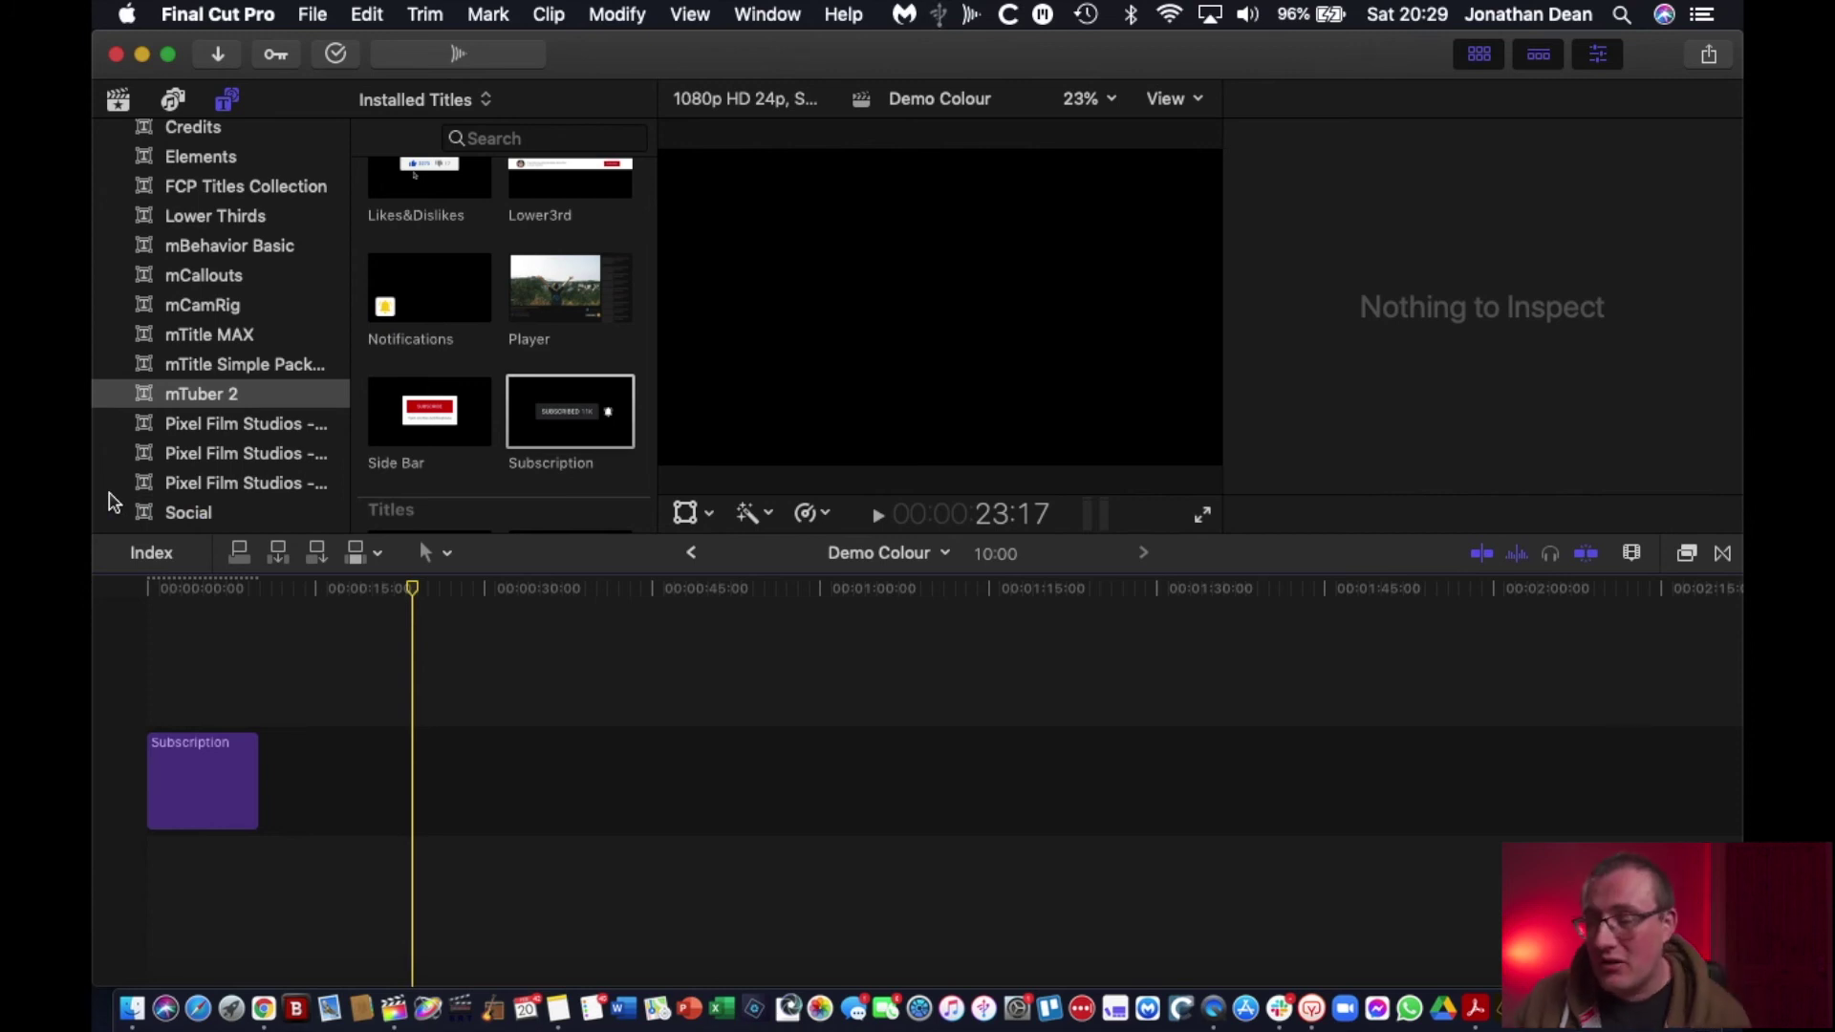
Step: Select the Subscription title and open its Text 01 Color in Colors, with Client Colour Palette showing
left_click(197, 631)
left_click(201, 762)
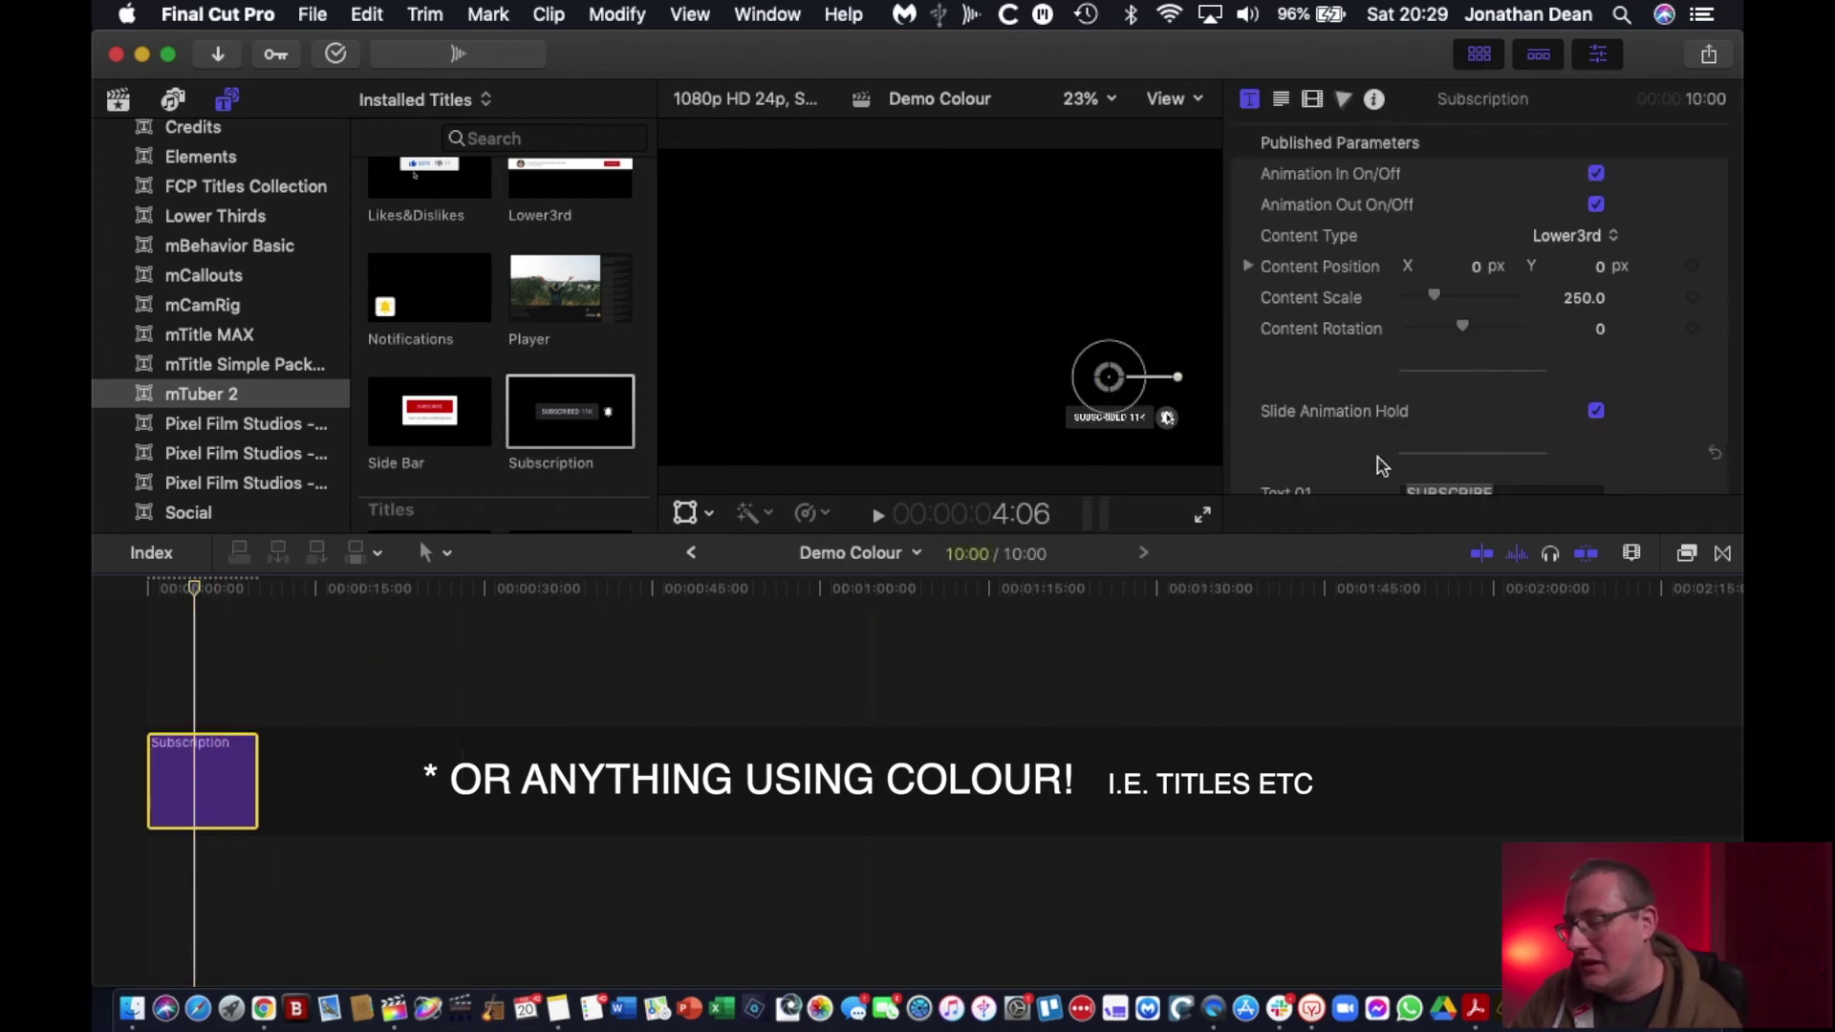
scroll(1688, 284, "down", 2)
scroll(1688, 284, "down", 8)
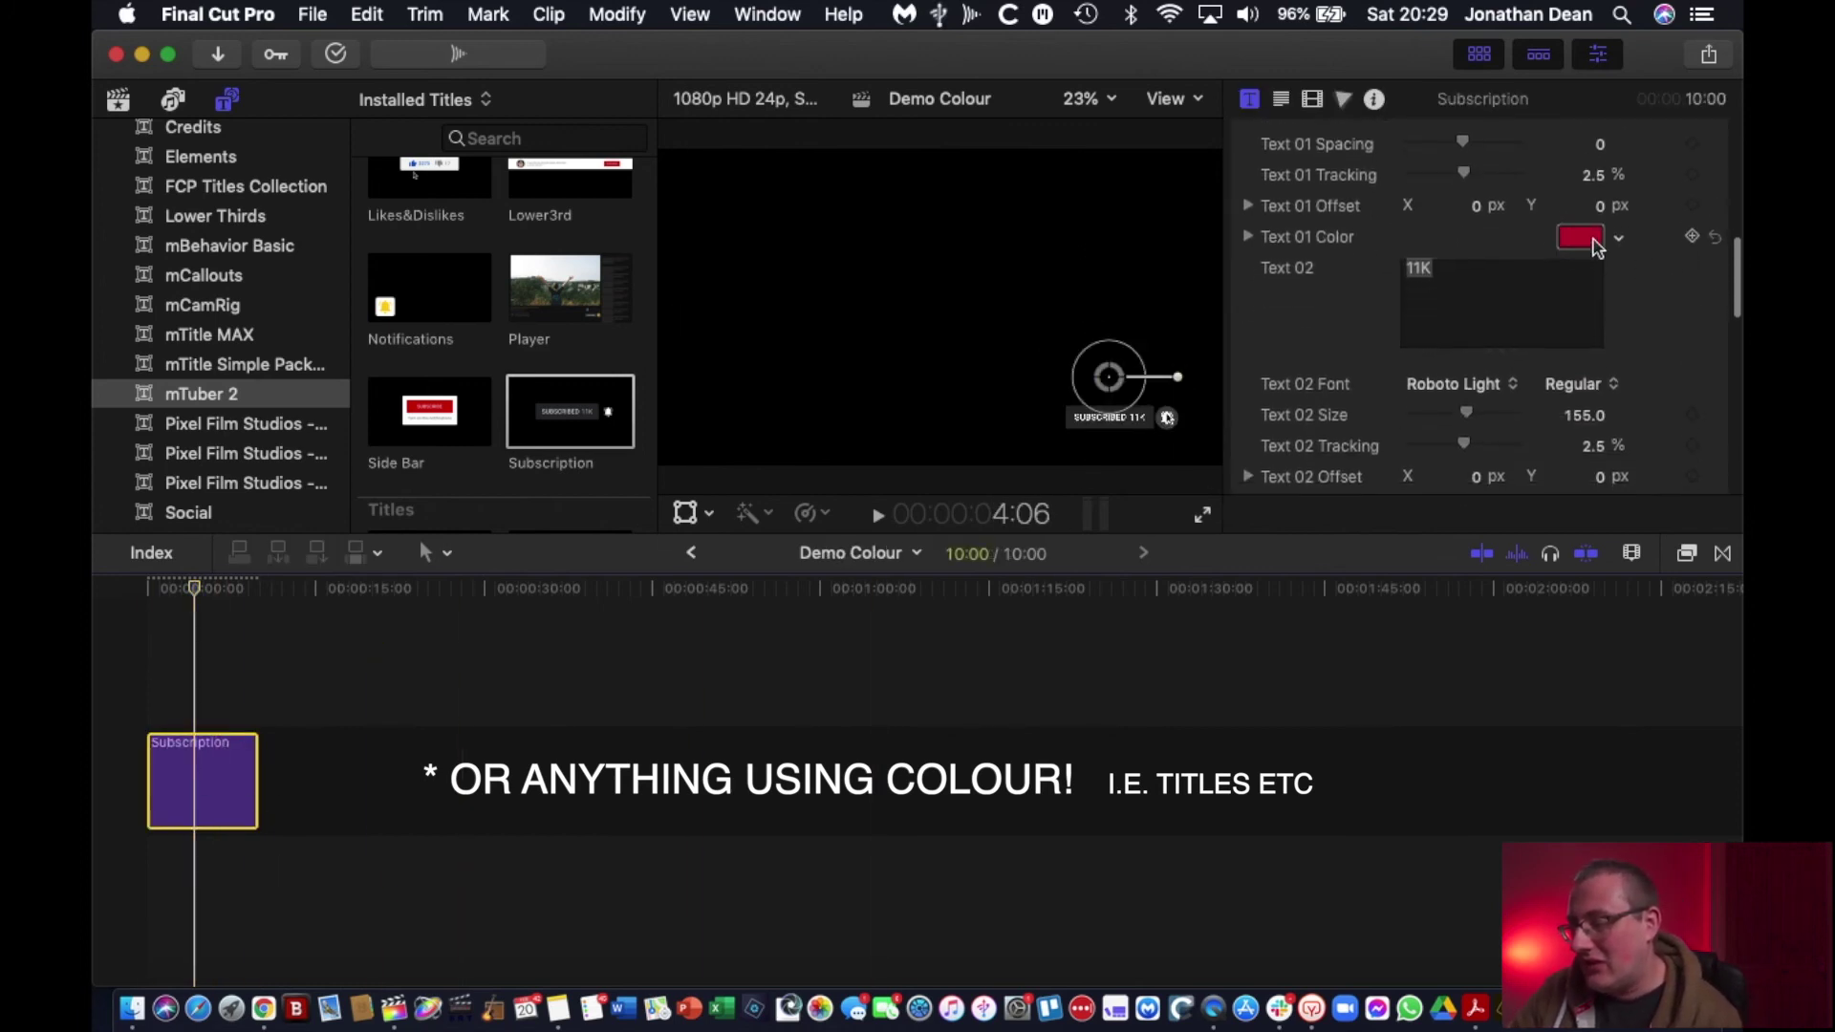
left_click(1595, 240)
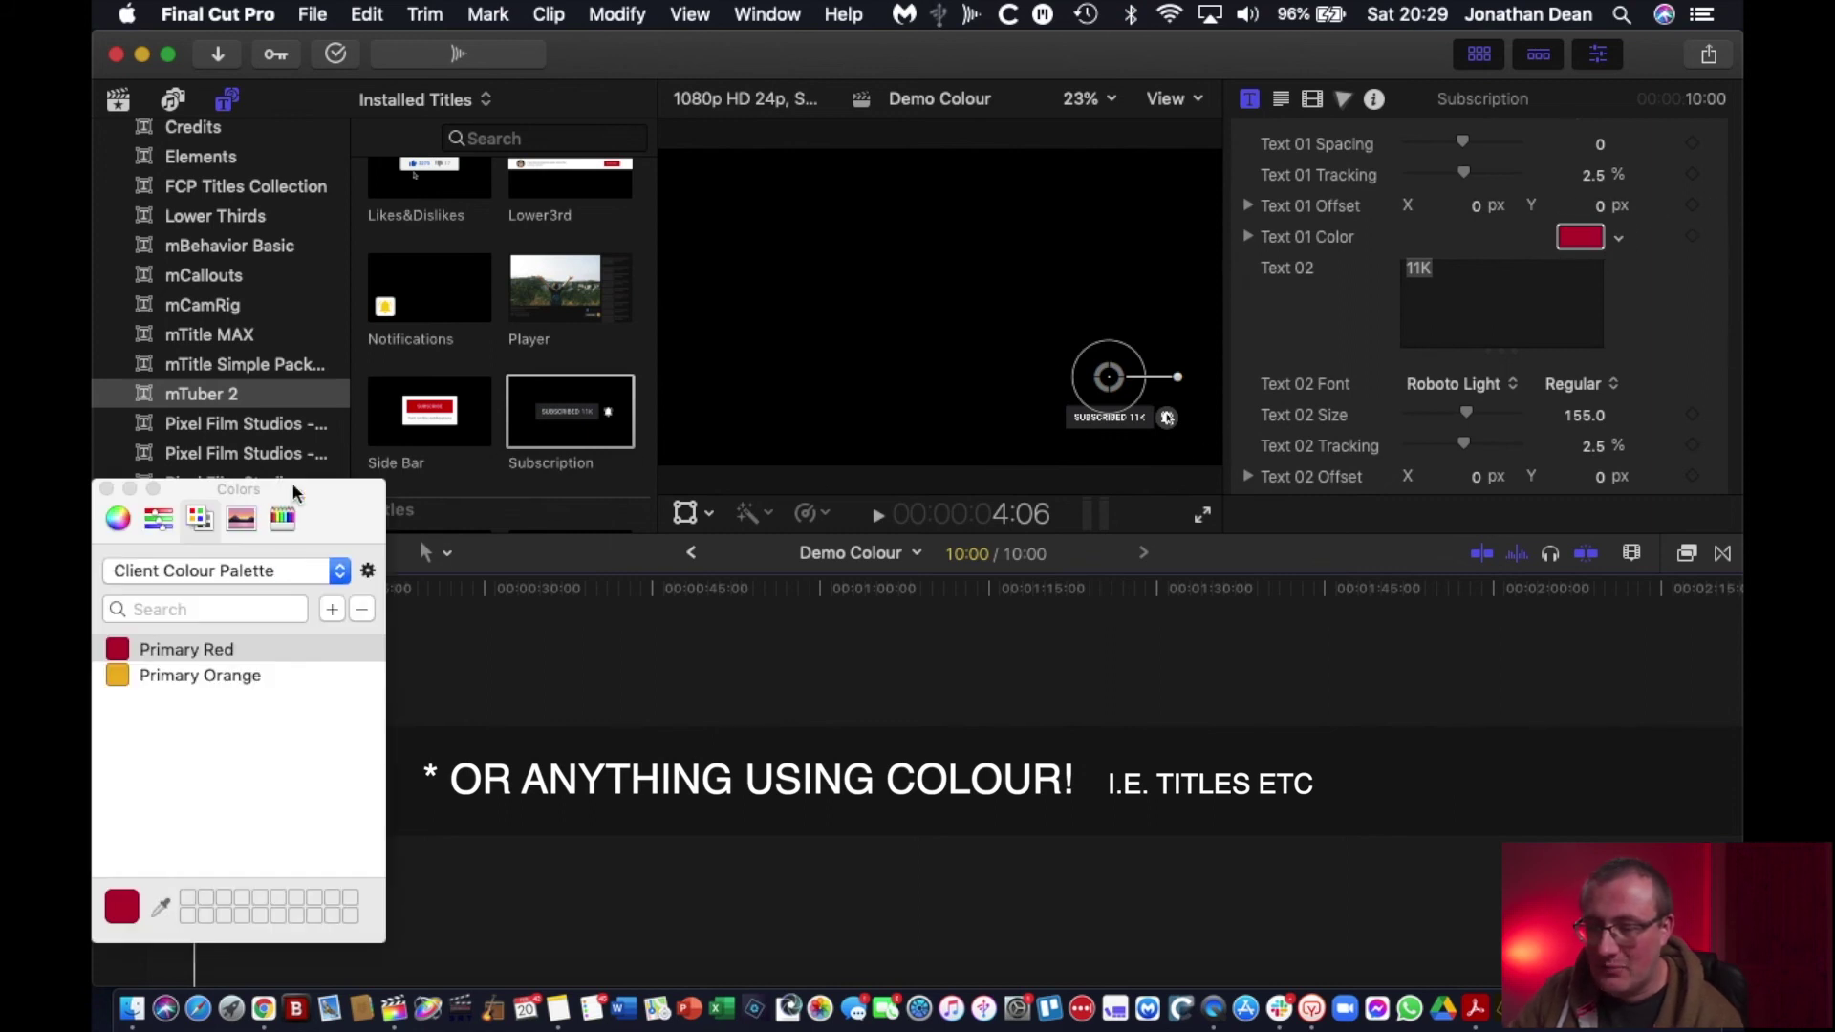
left_click(277, 573)
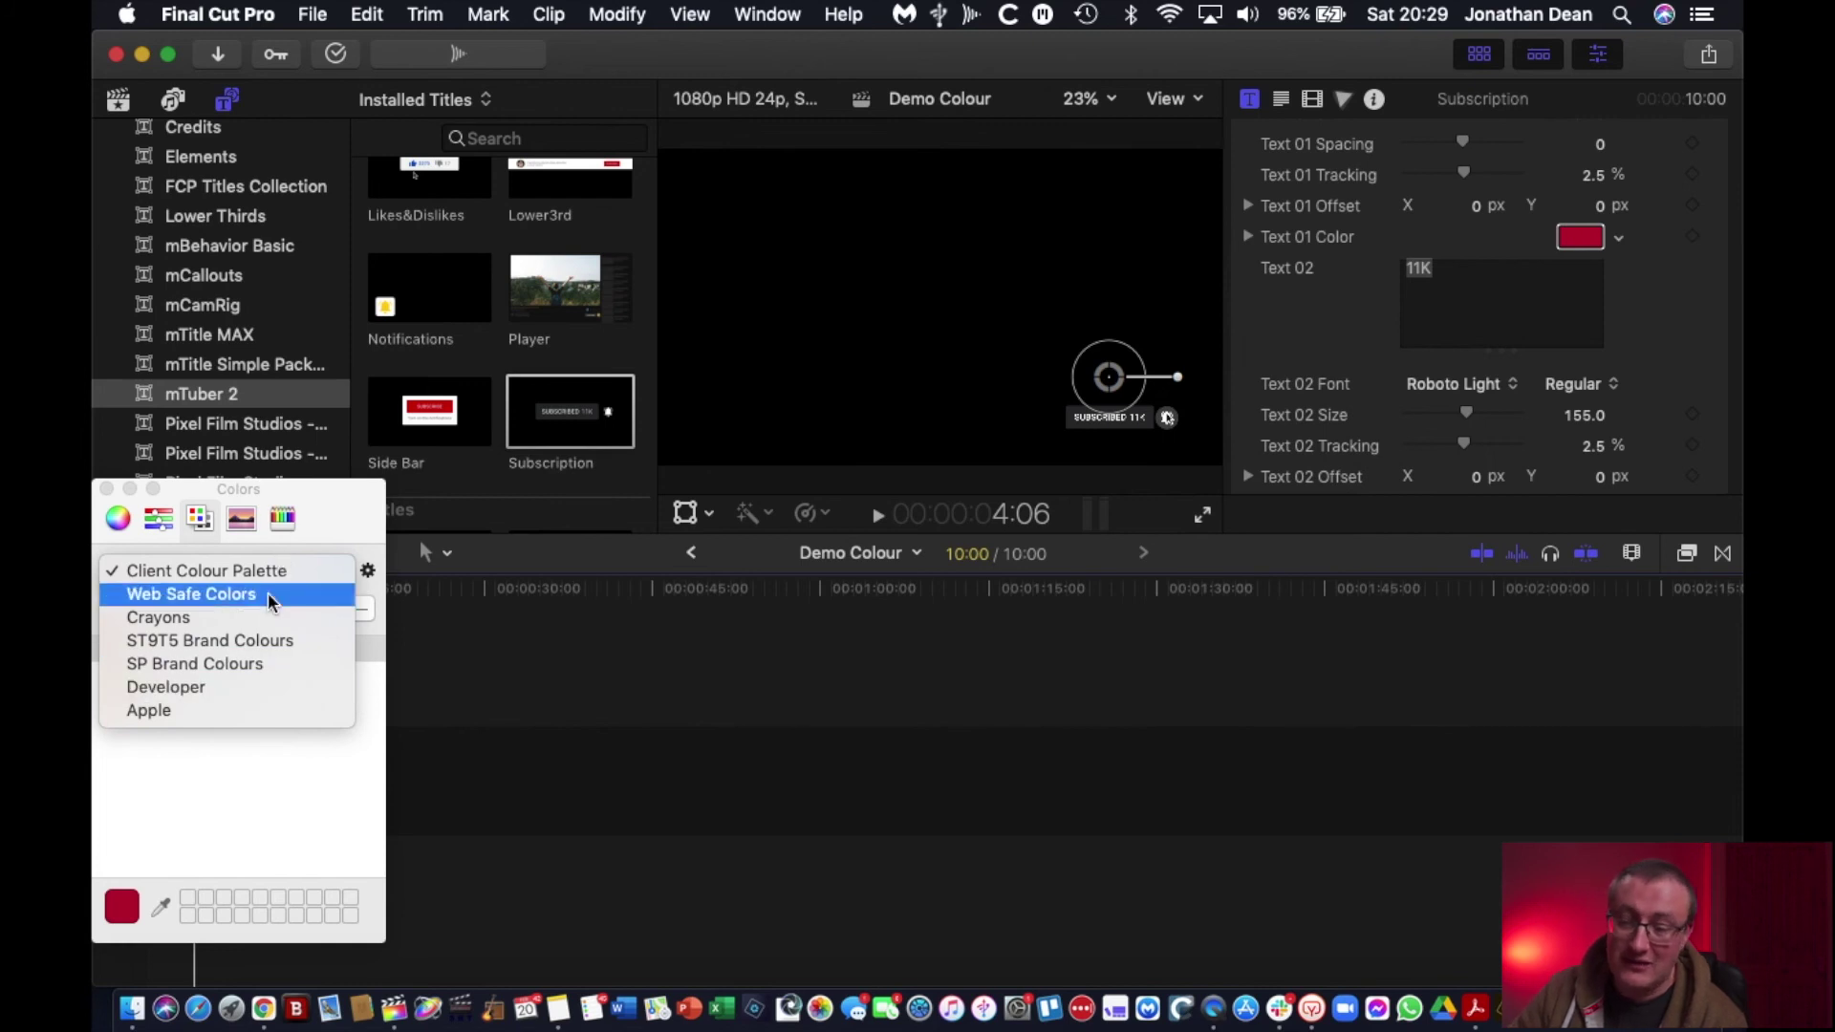
left_click(277, 831)
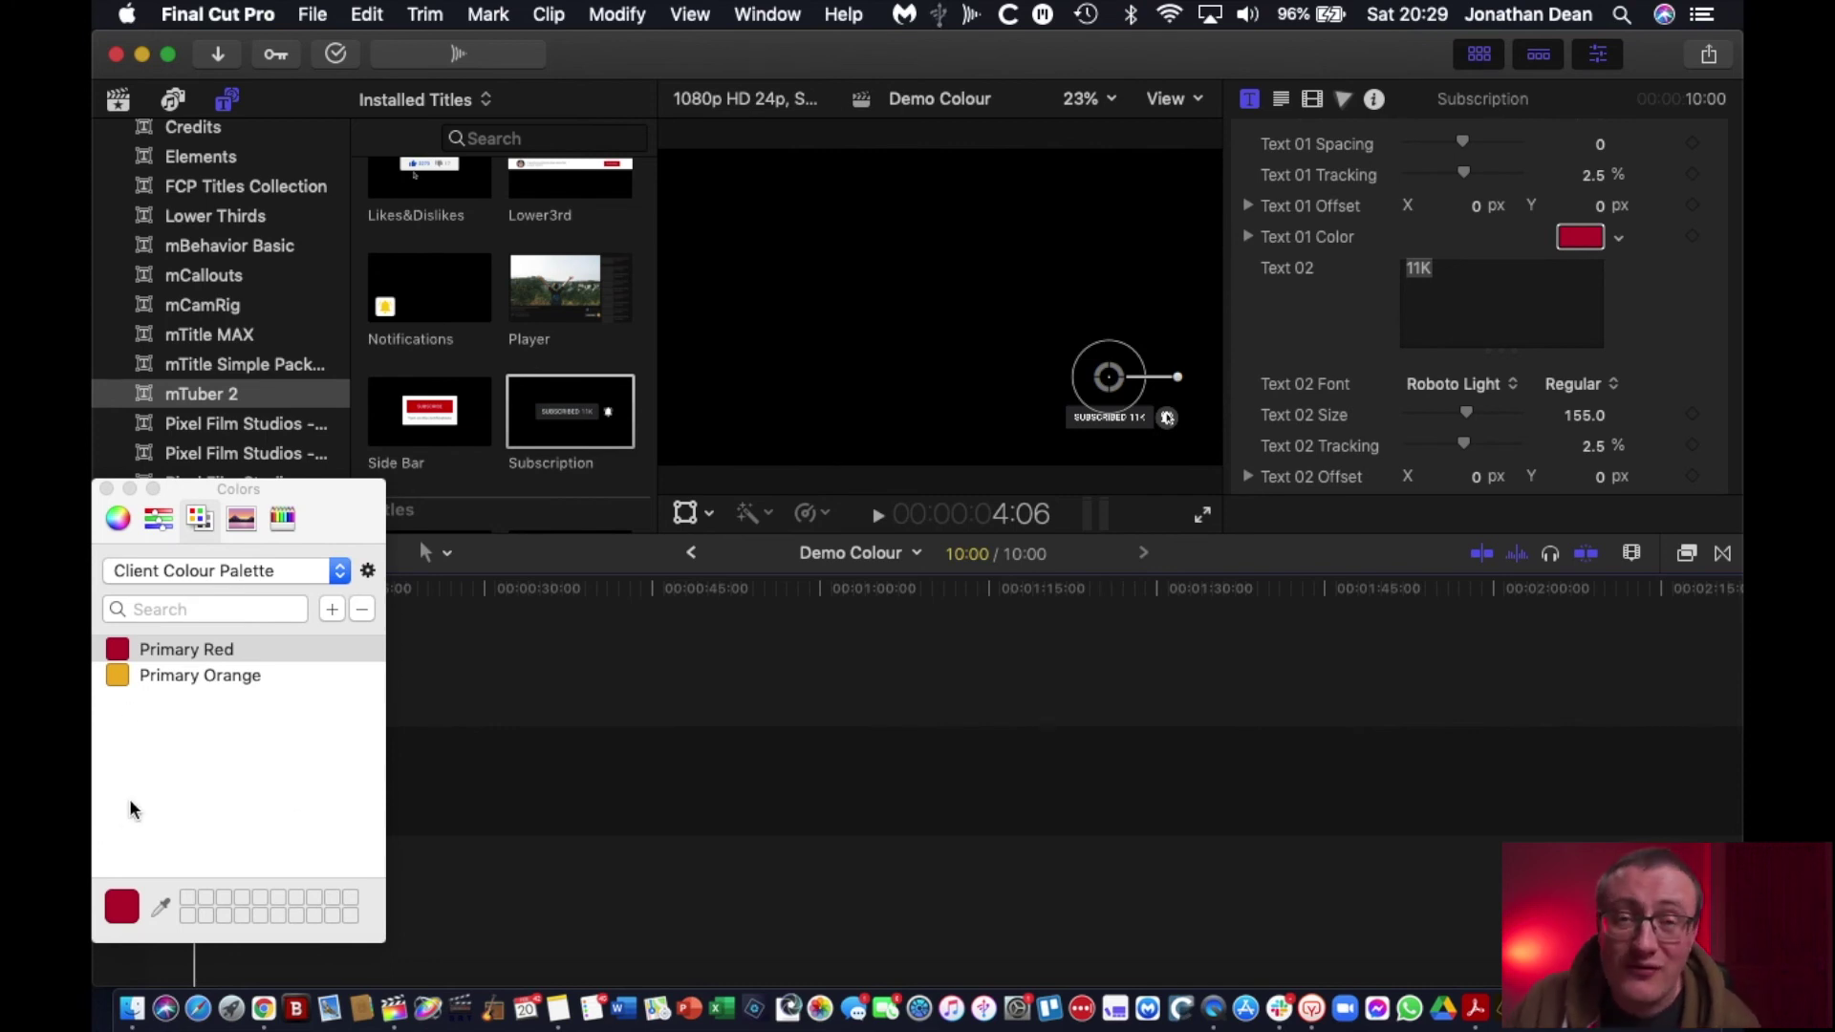
left_click(229, 574)
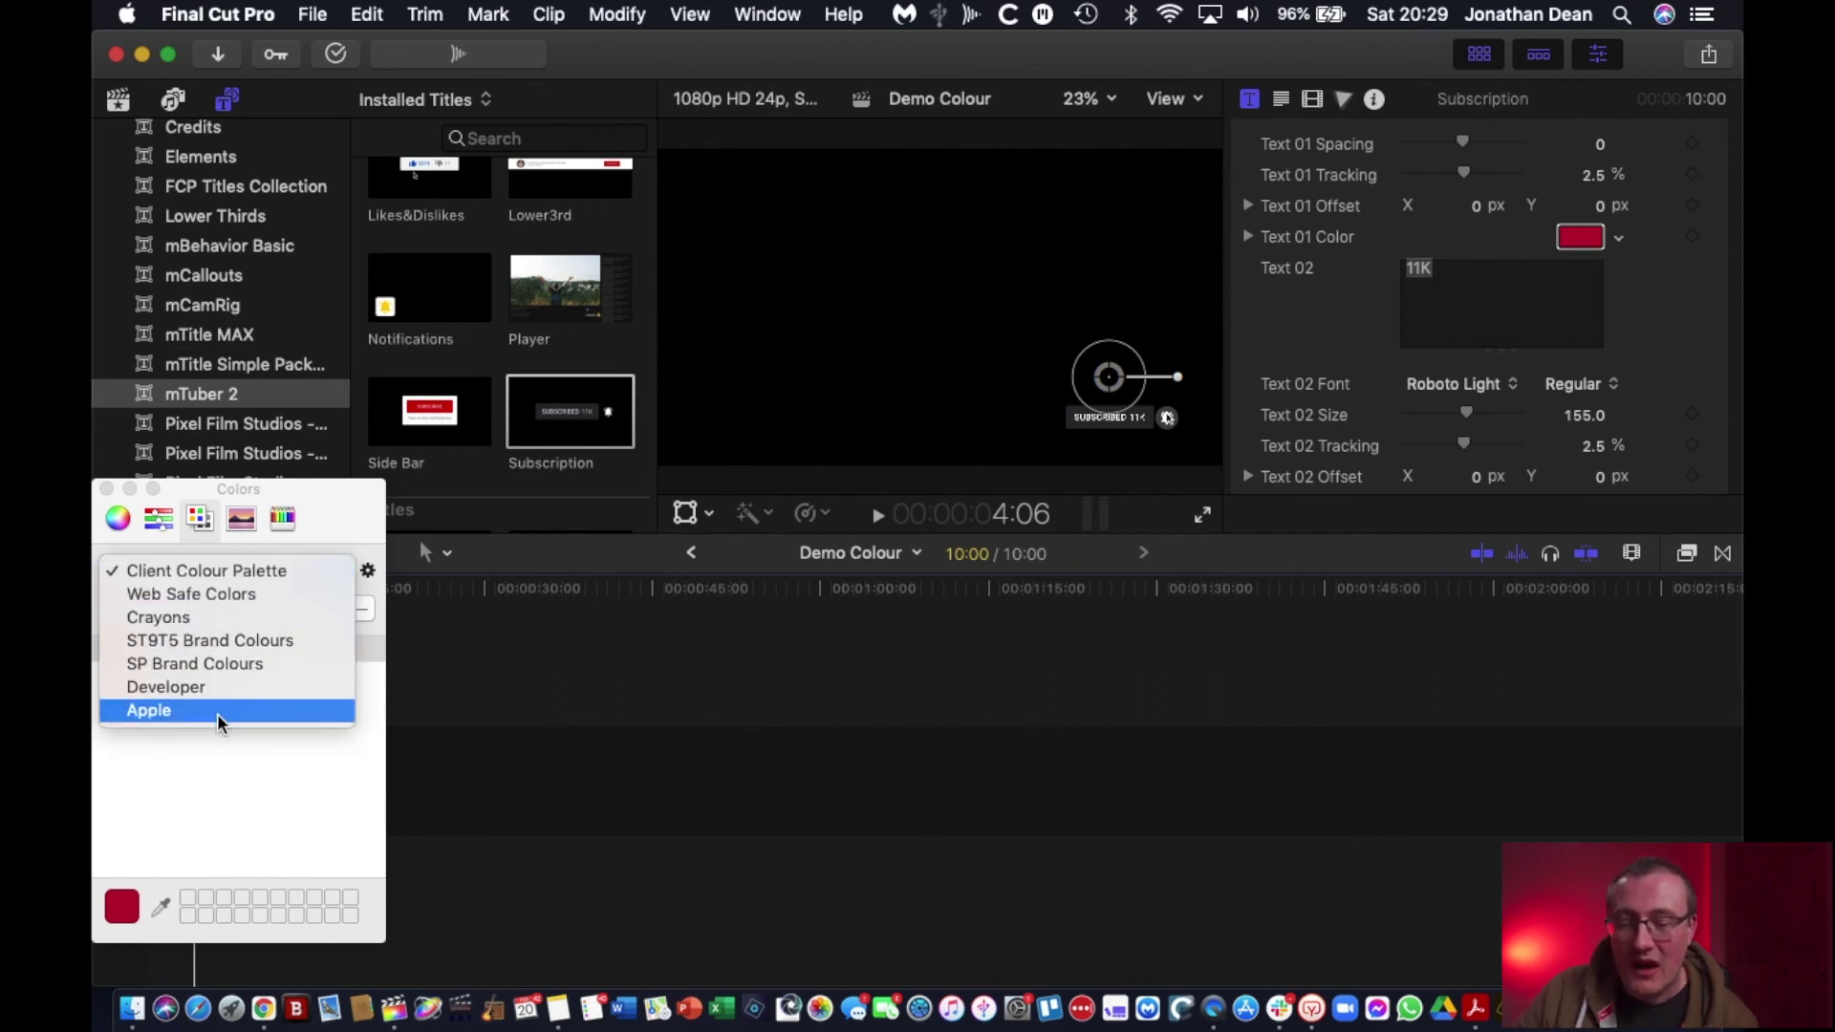
left_click(220, 797)
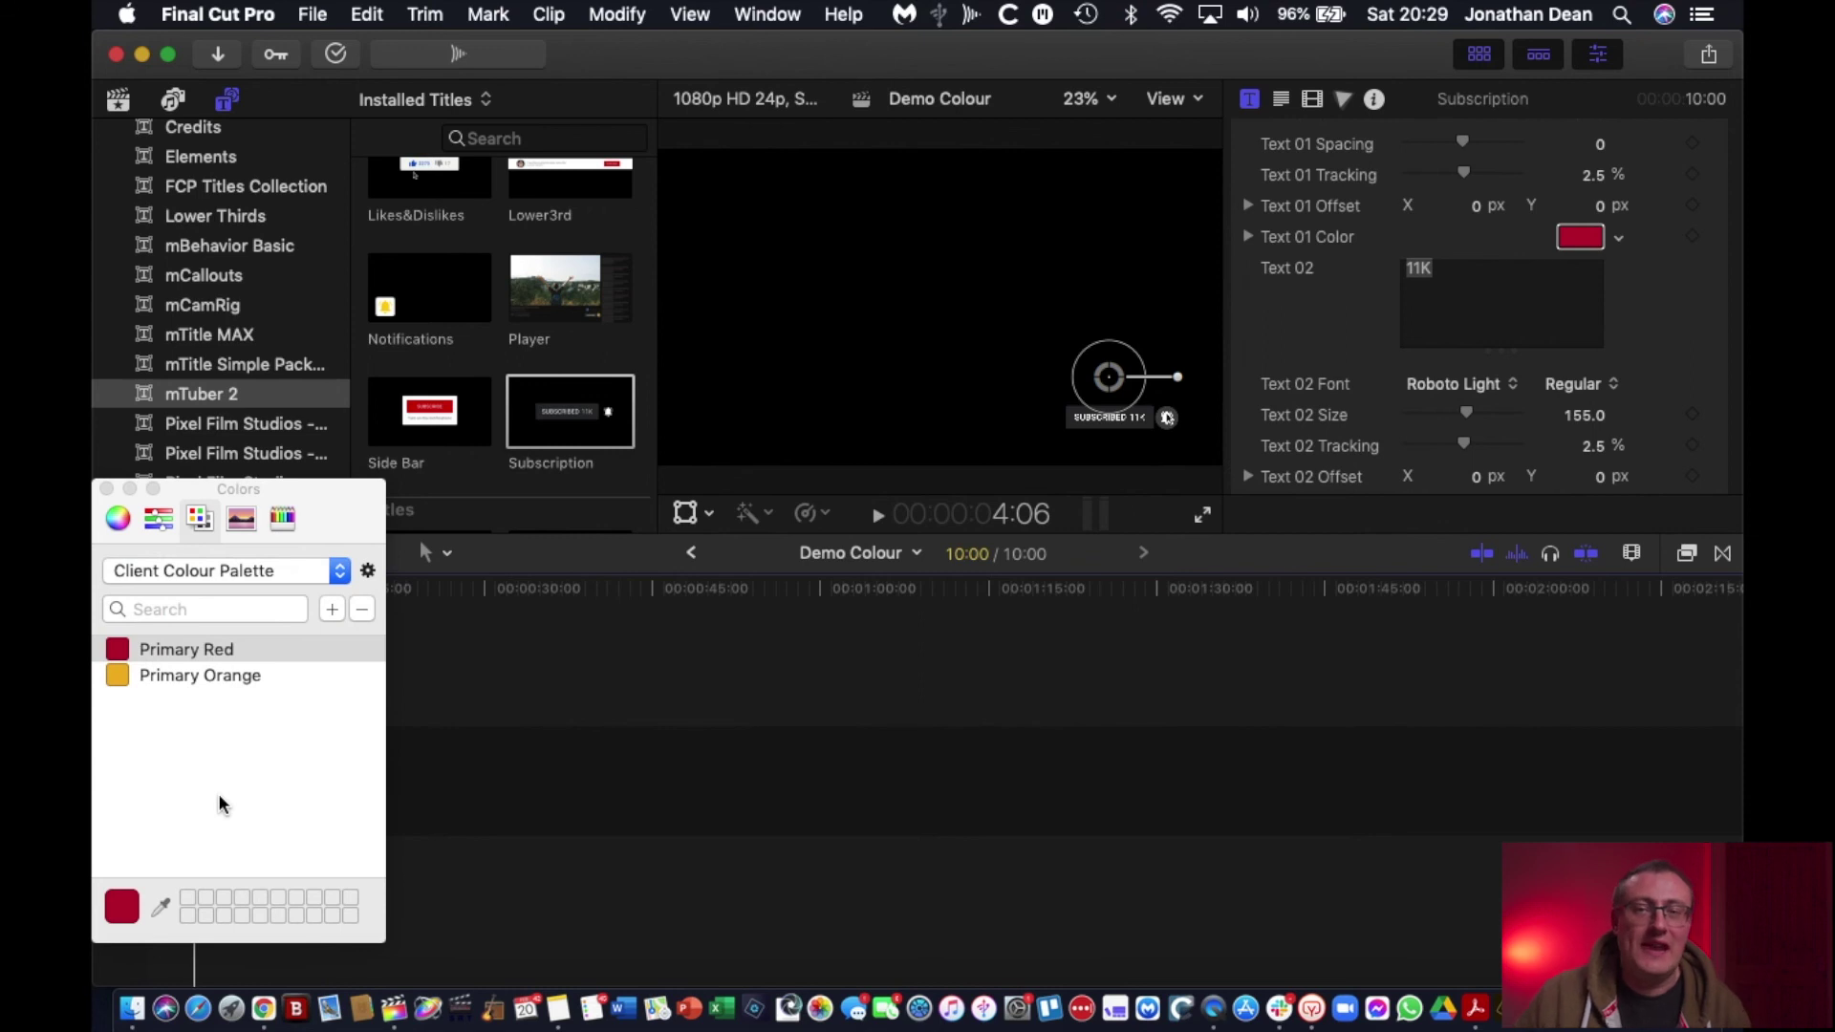